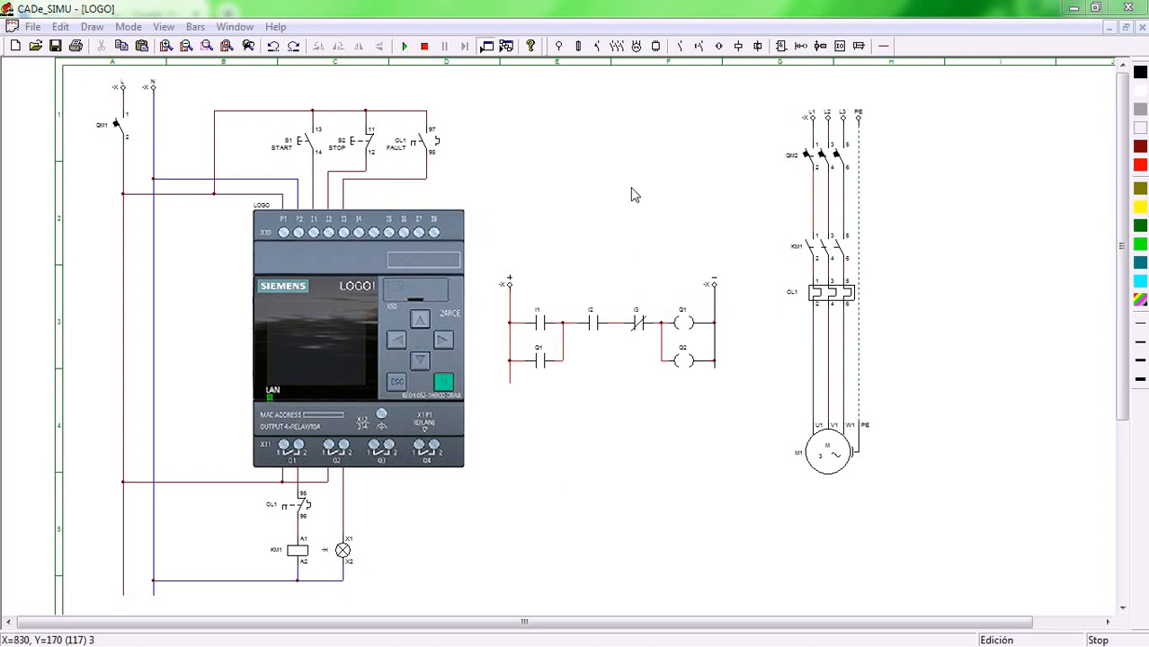
Start simulating the LOGO motor circuit and close circuit breakers QM1 and QM2.
left_click(405, 47)
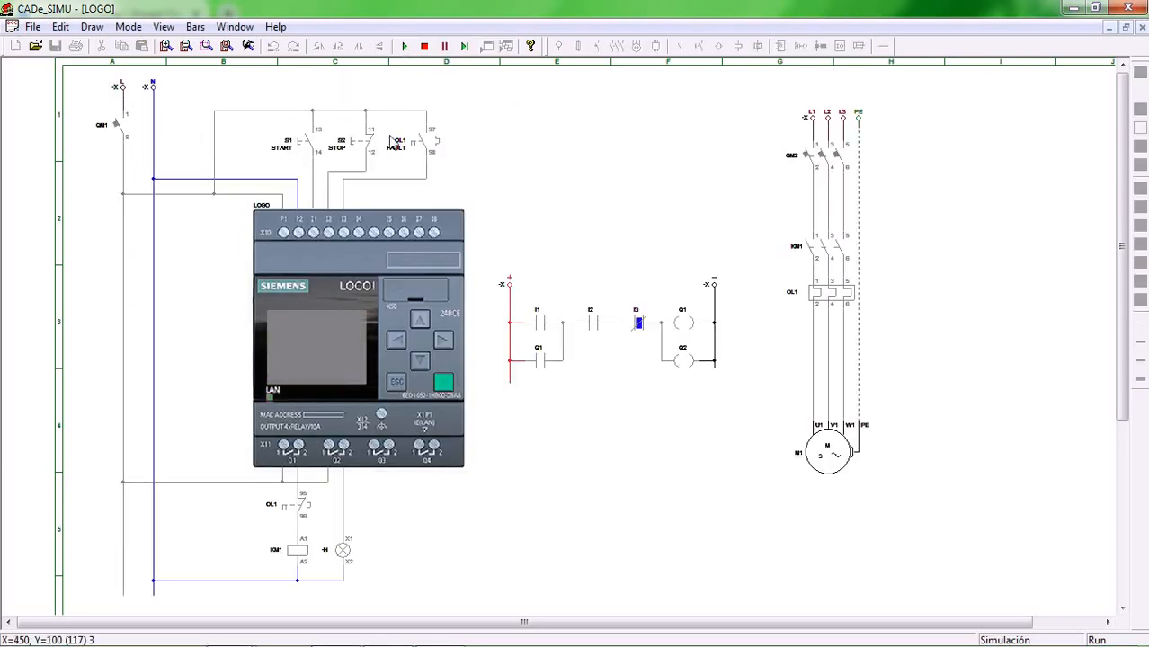
left_click(121, 134)
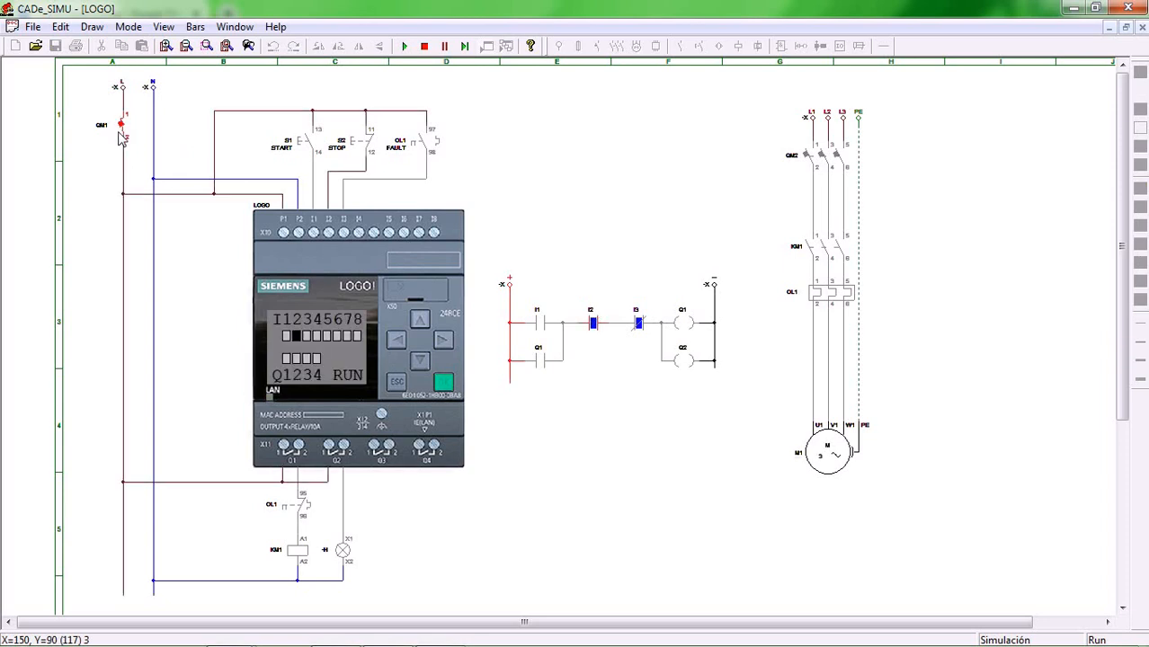
left_click(825, 165)
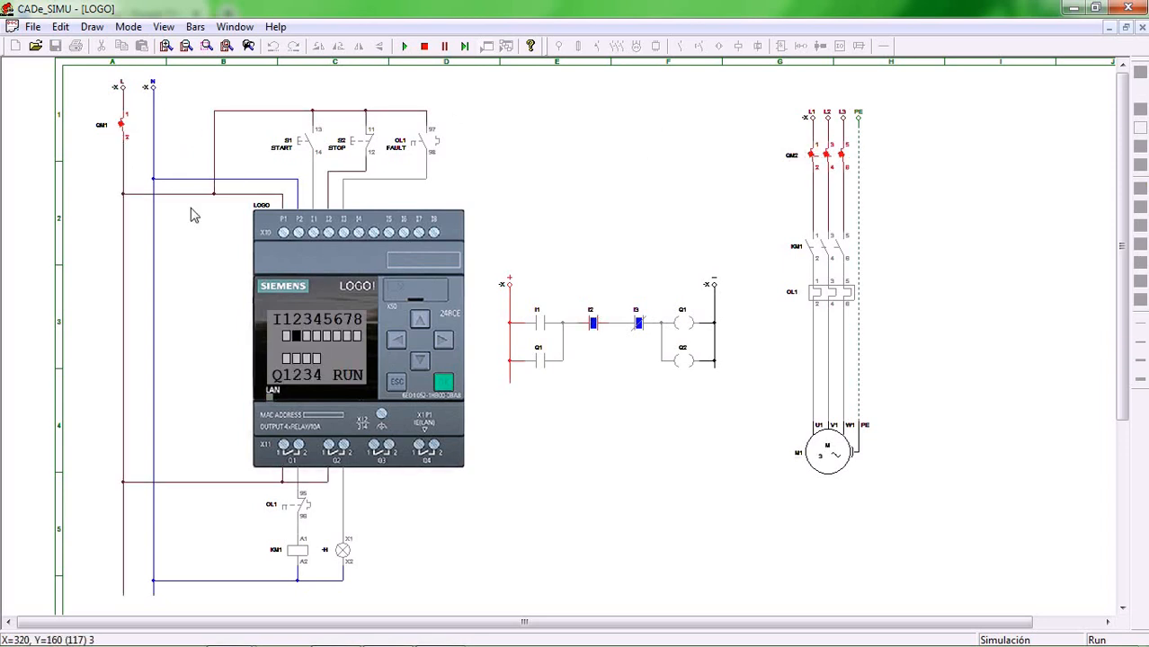
Test the motor control by operating S1 START, S2 STOP and S1 START again, and trip the OL1 overload relay.
left_click(302, 151)
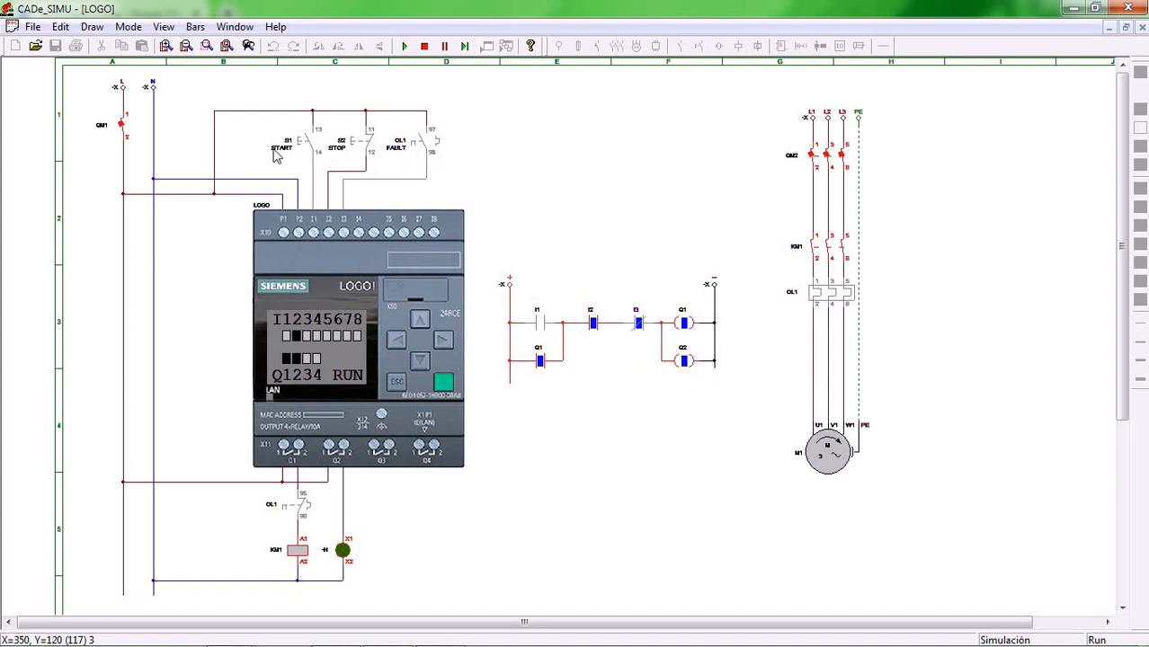
left_click(365, 149)
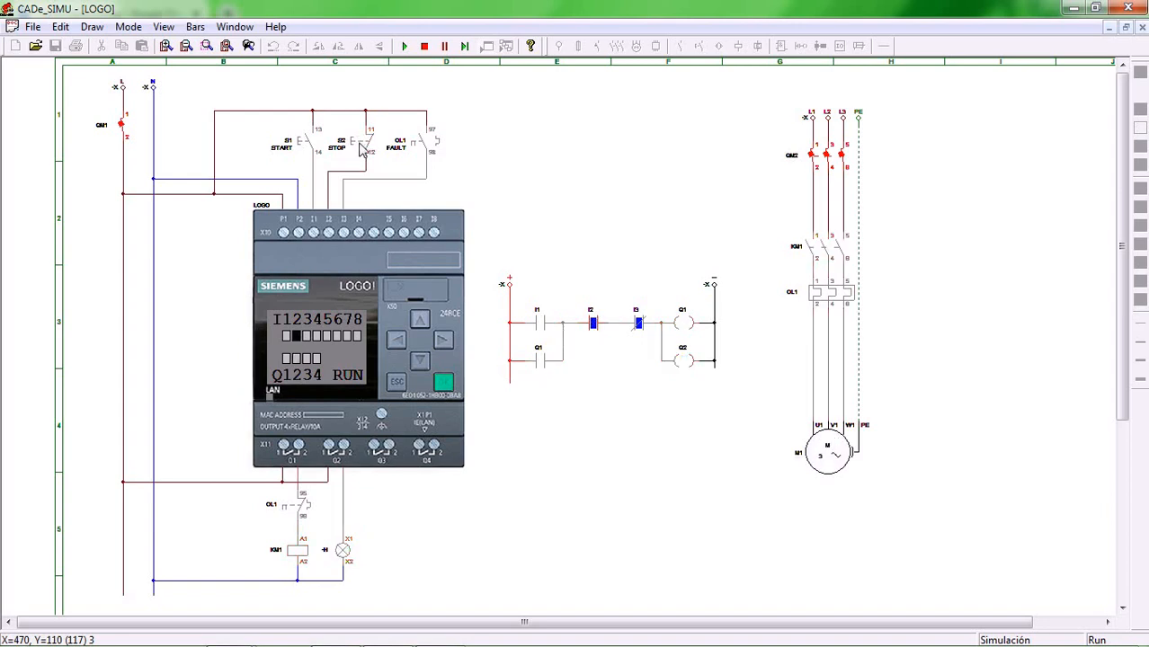
left_click(306, 154)
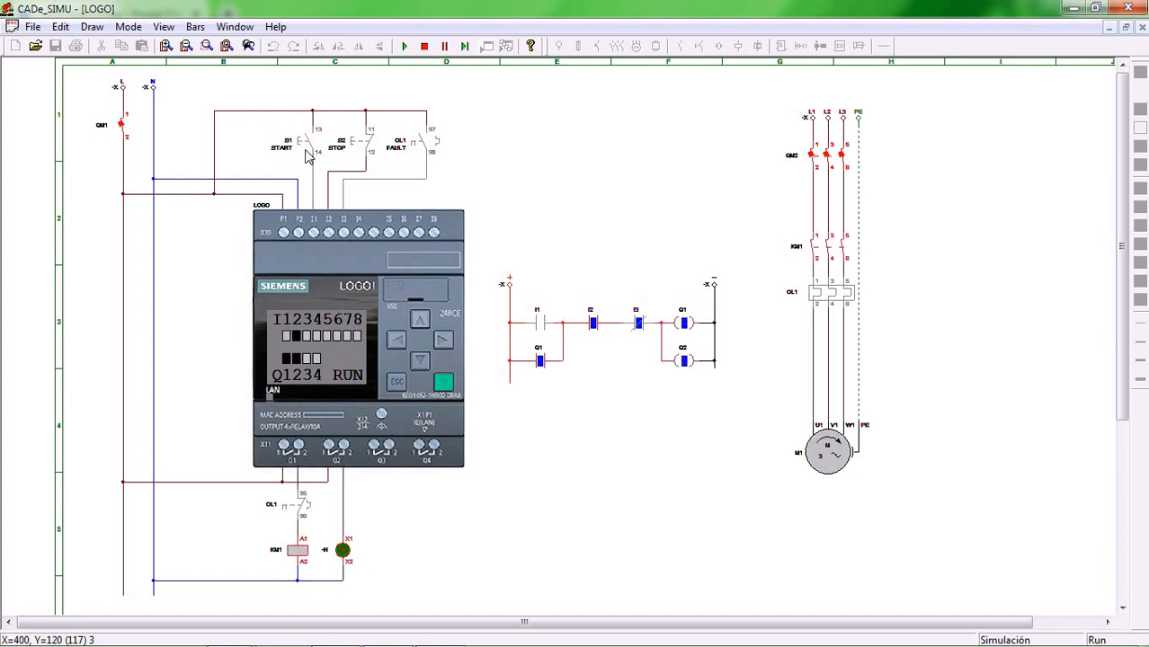
left_click(841, 293)
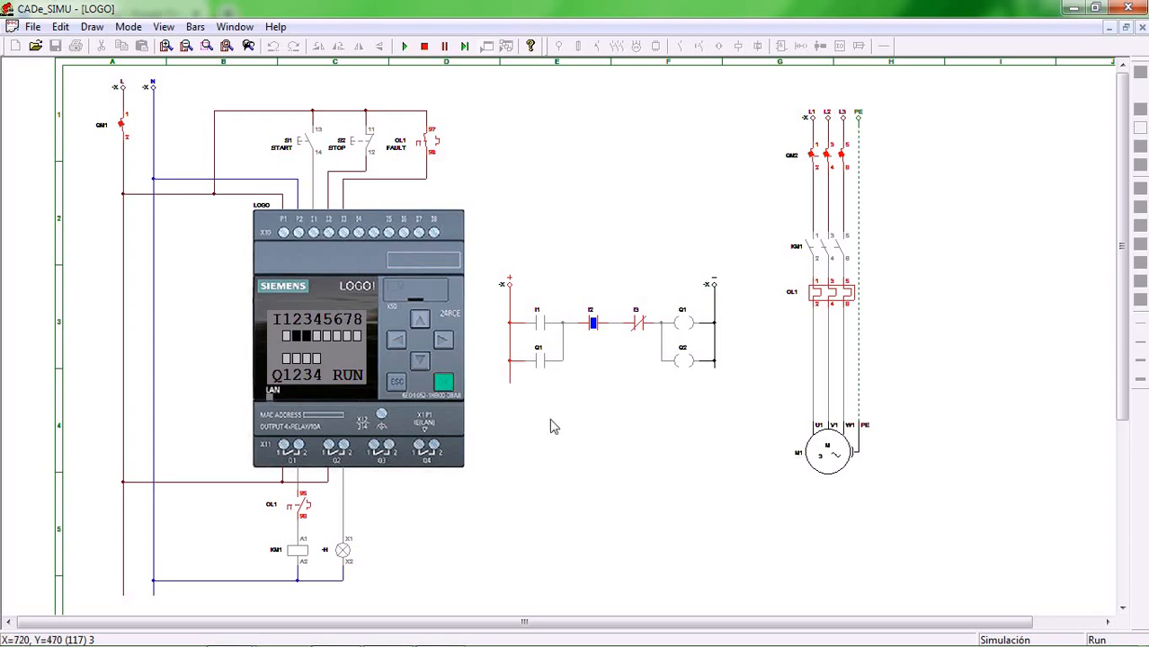
Switch to Chrome, download CADe_SIMU_V3.rar from Google Drive, and minimize the browser.
mouse_move(485, 641)
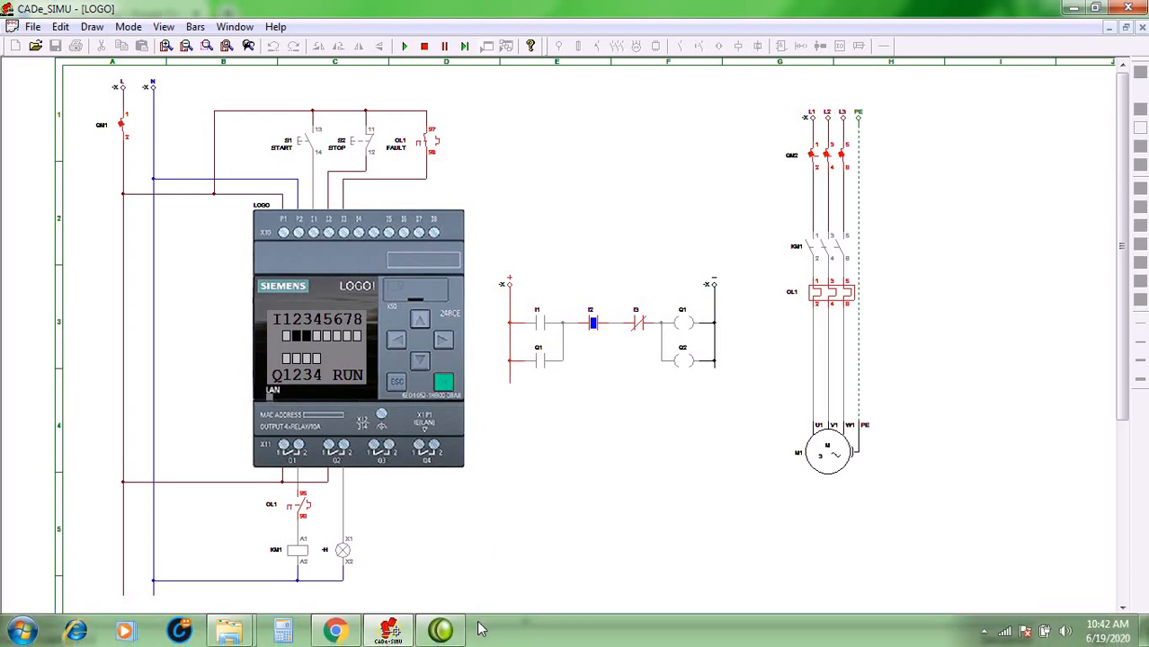
left_click(335, 631)
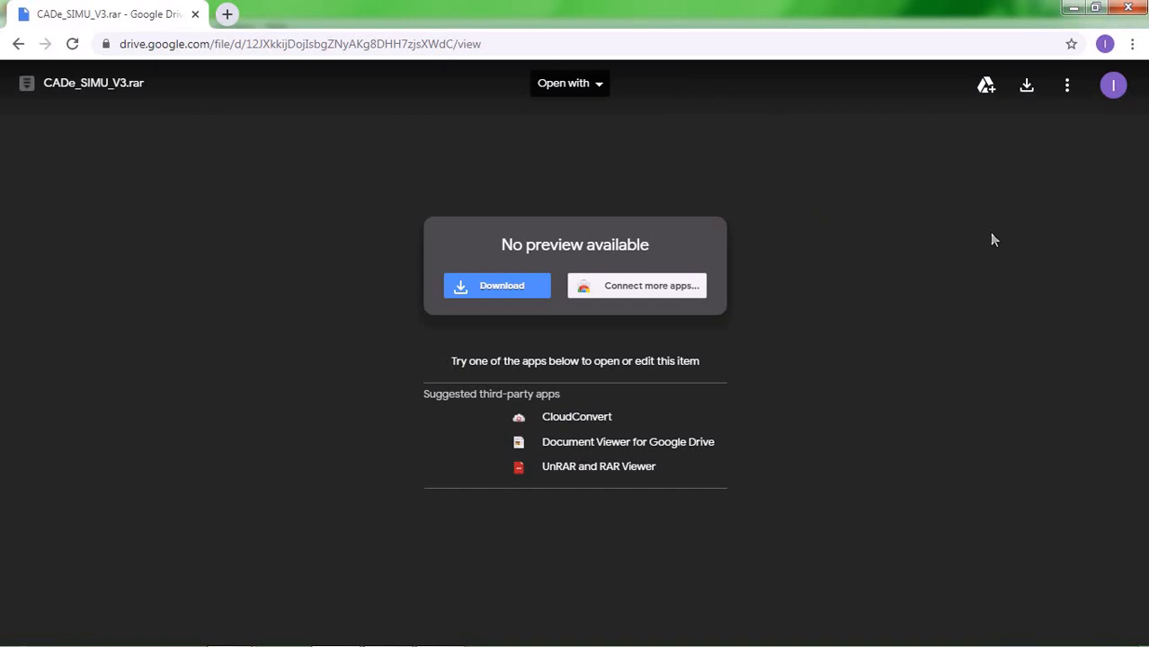
left_click(1026, 90)
mouse_move(646, 626)
left_click(1072, 8)
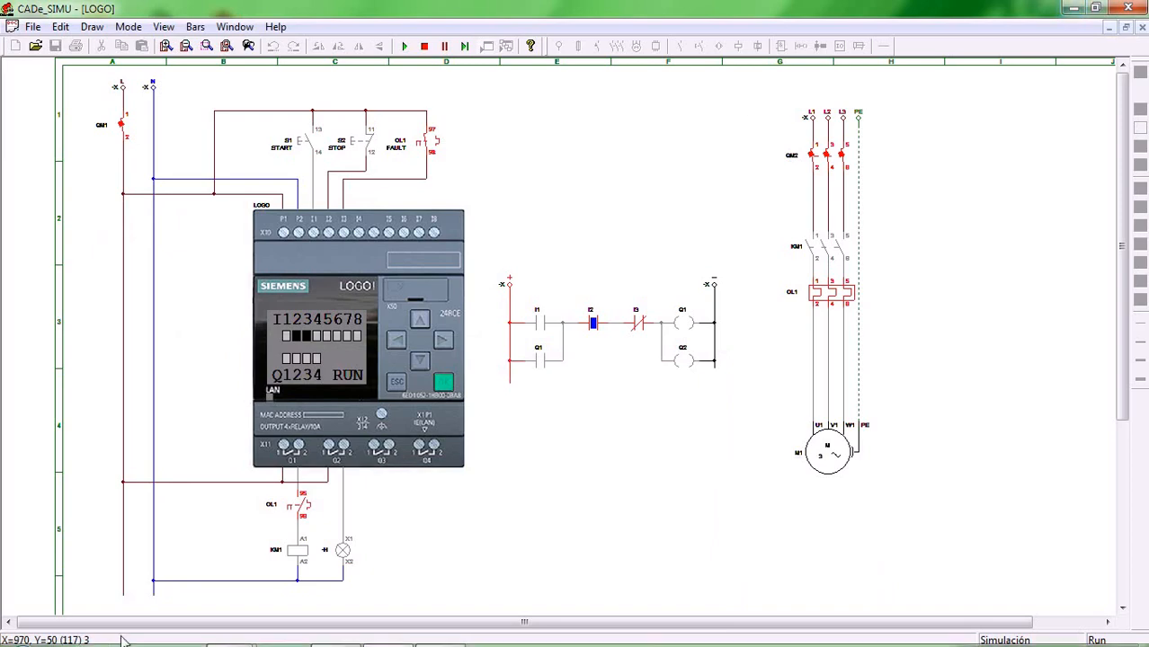
Open the Downloads folder in Windows Explorer.
mouse_move(230, 631)
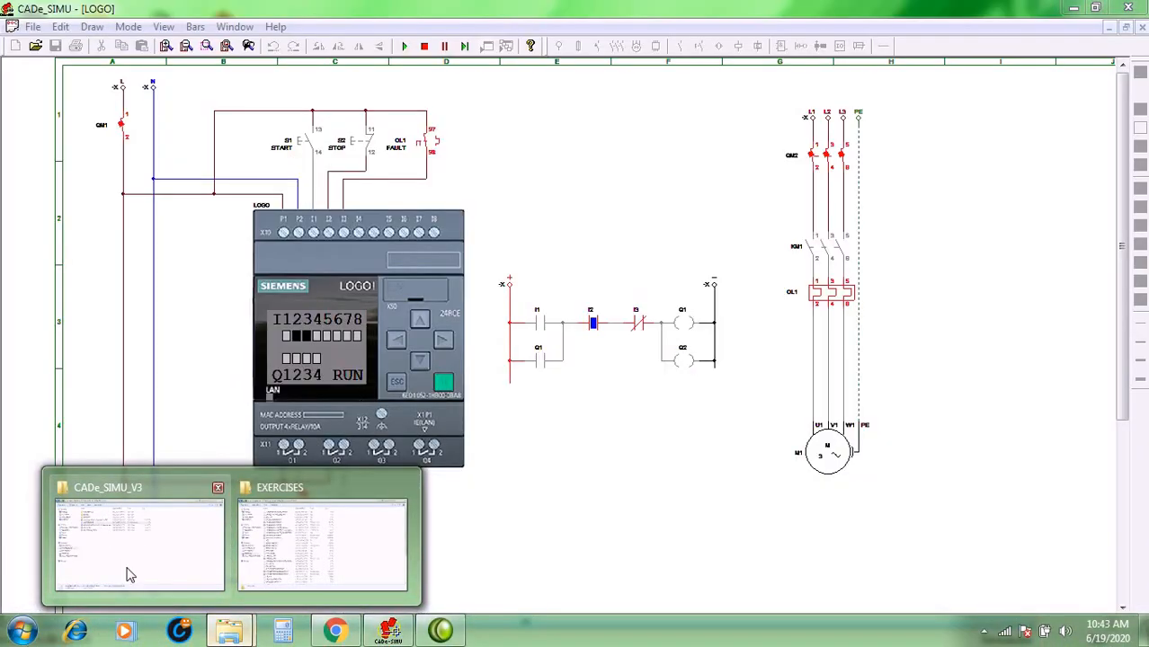
left_click(22, 631)
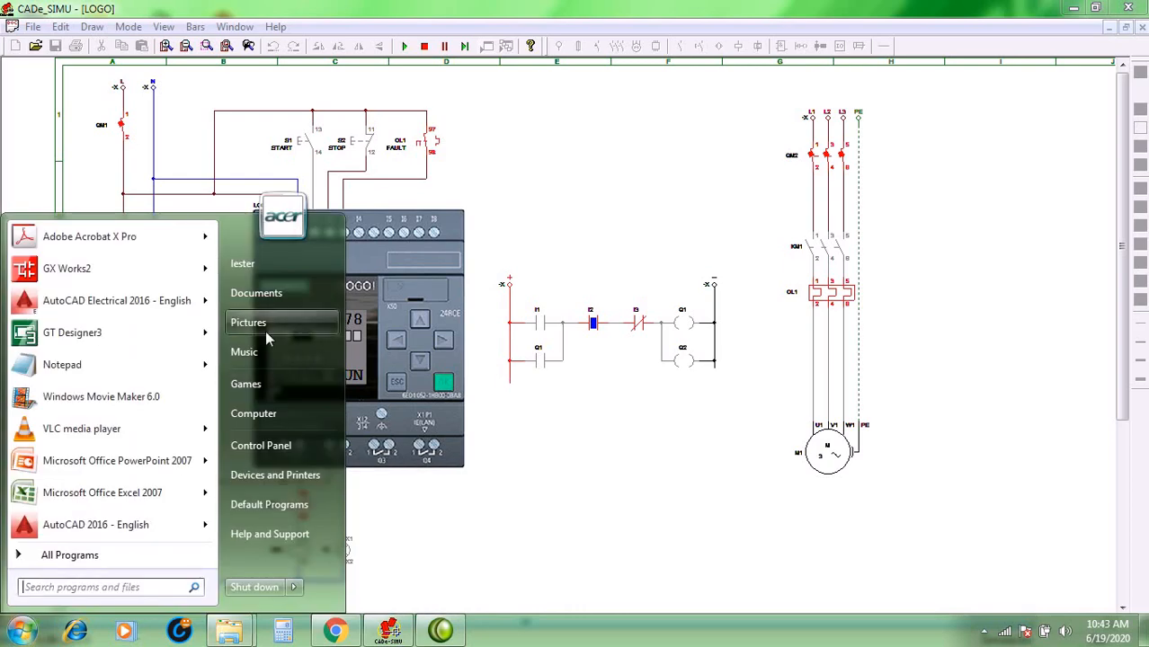
left_click(263, 297)
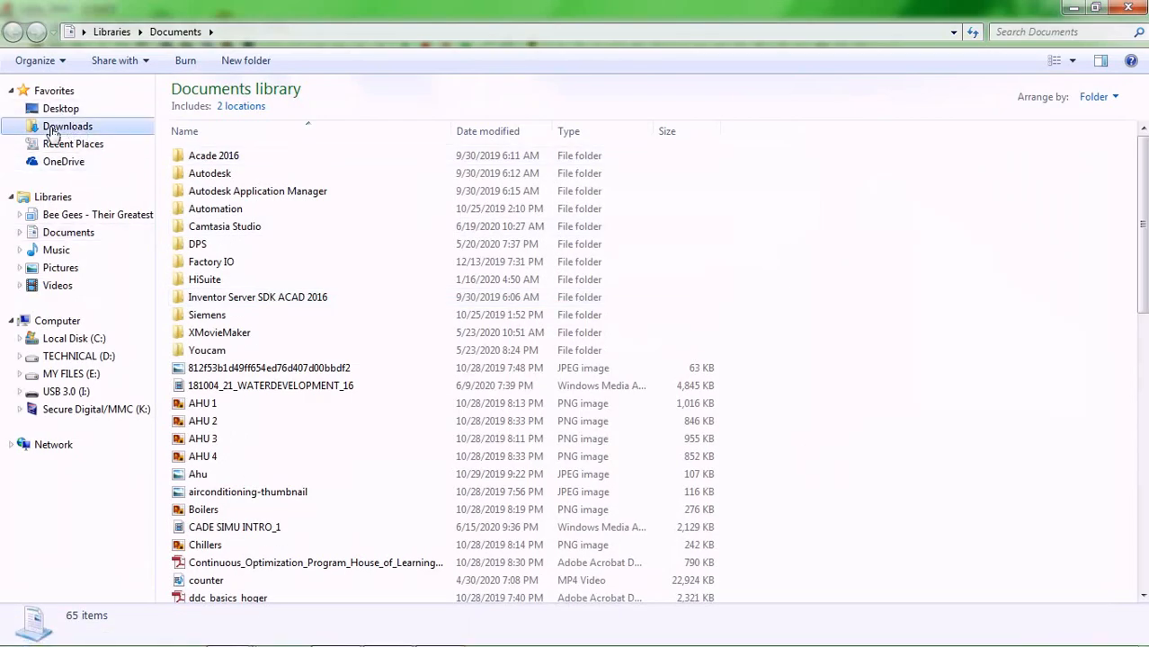
left_click(51, 131)
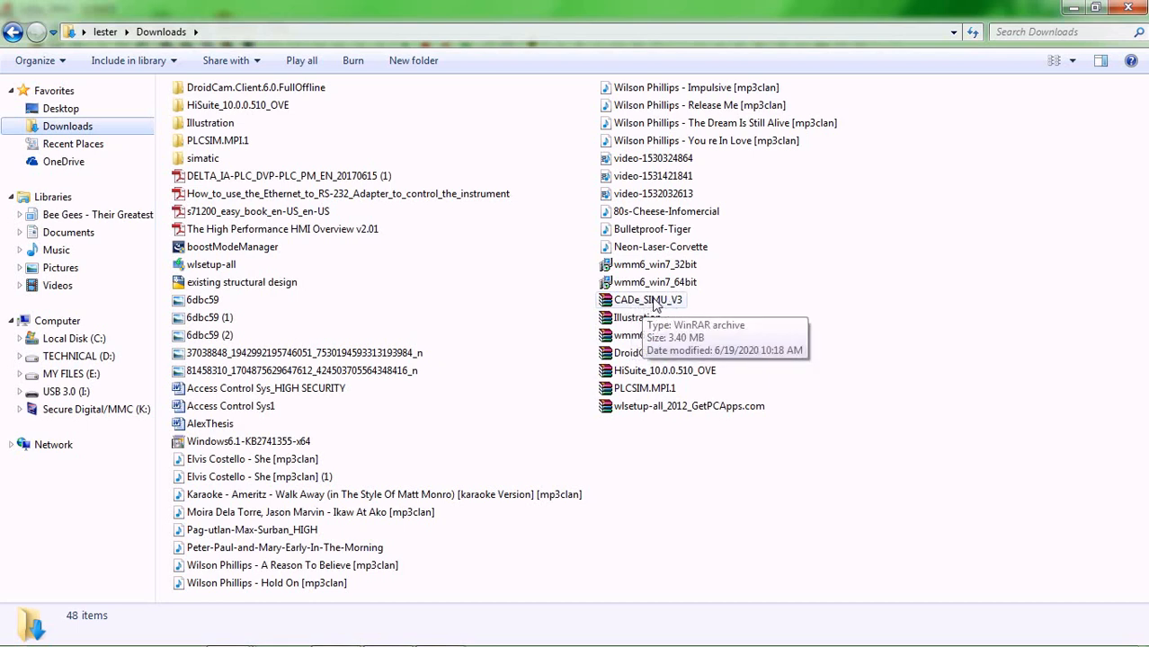
Extract the CADe_SIMU_V3 archive into its own CADe_SIMU_V3 folder within Downloads.
right_click(653, 306)
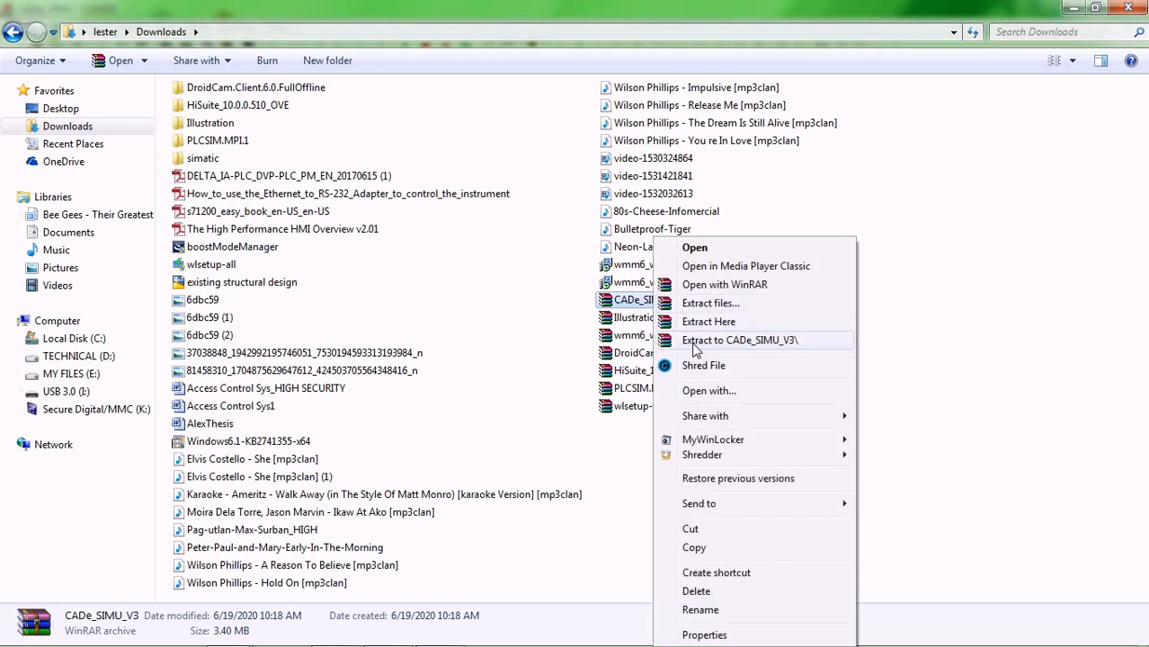
left_click(695, 341)
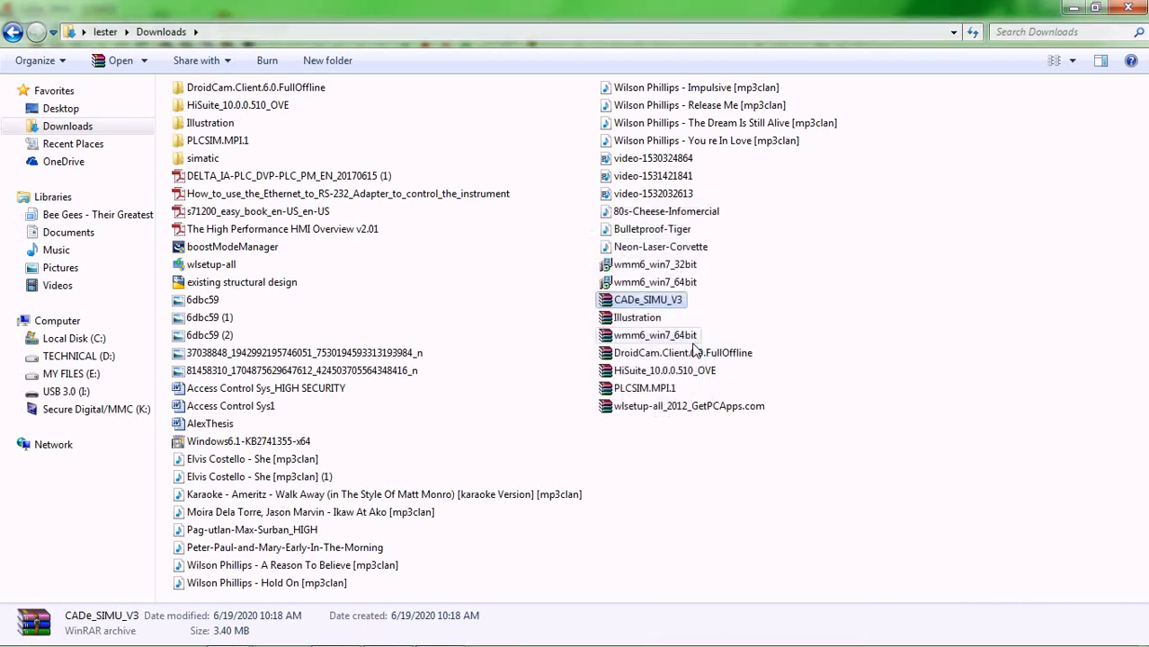
left_click(461, 362)
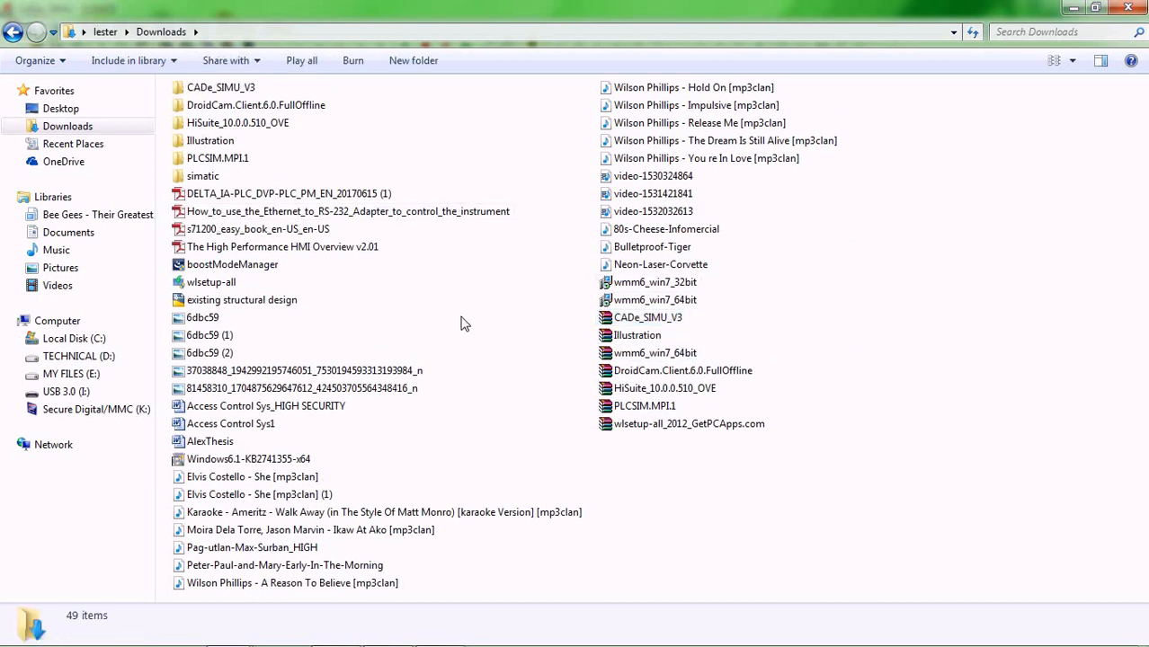
Go into the inner CADe_SIMU_V3 folder of the extracted files and launch the CADe_SIMU application.
double_click(203, 90)
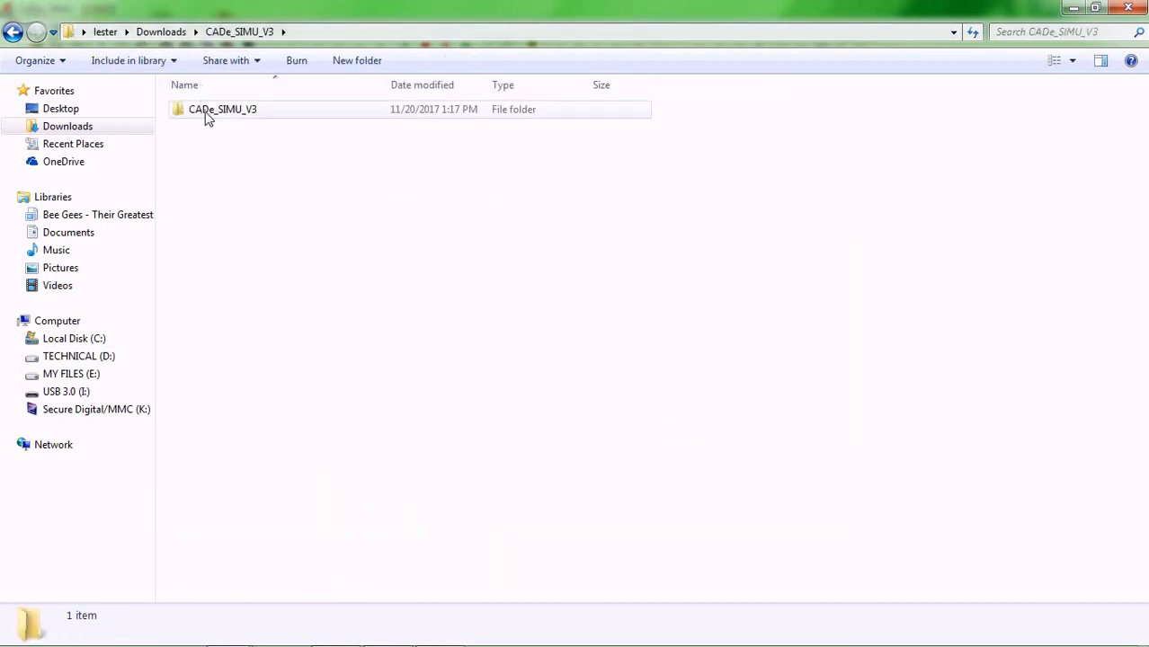
double_click(205, 110)
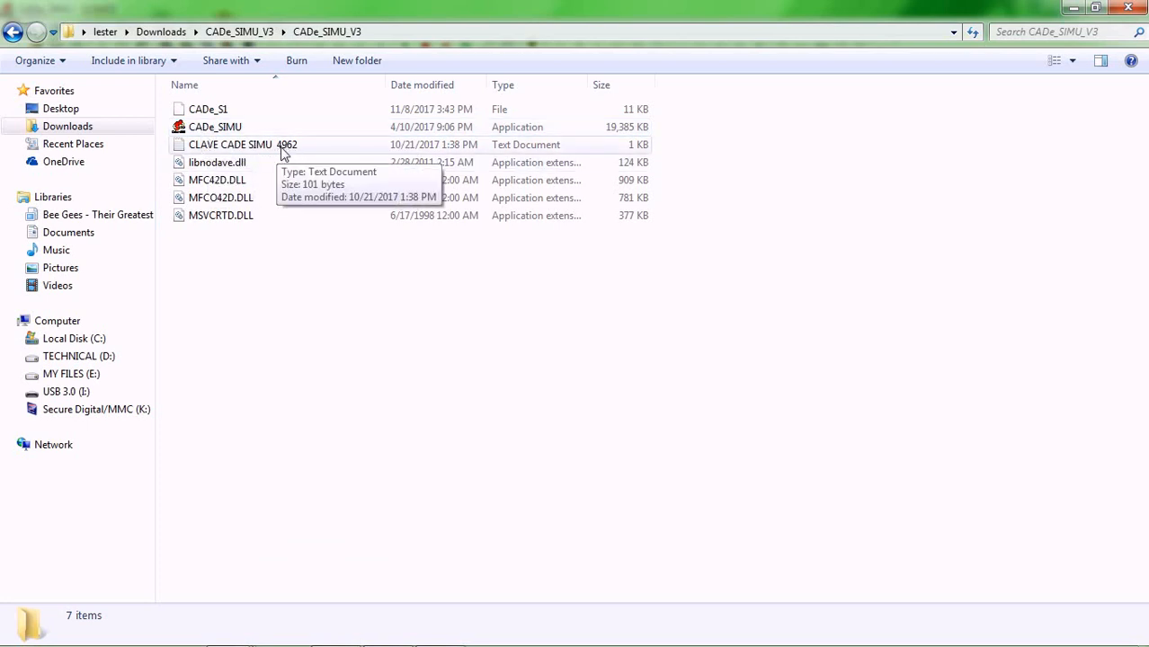
left_click(217, 130)
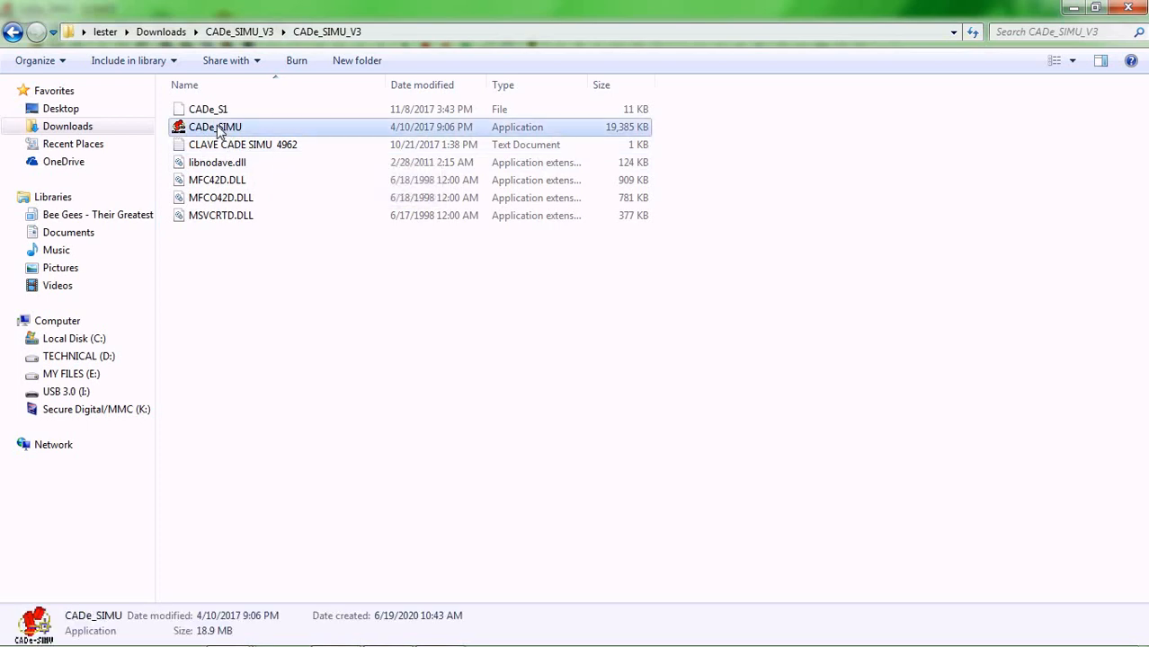
right_click(217, 129)
left_click(258, 177)
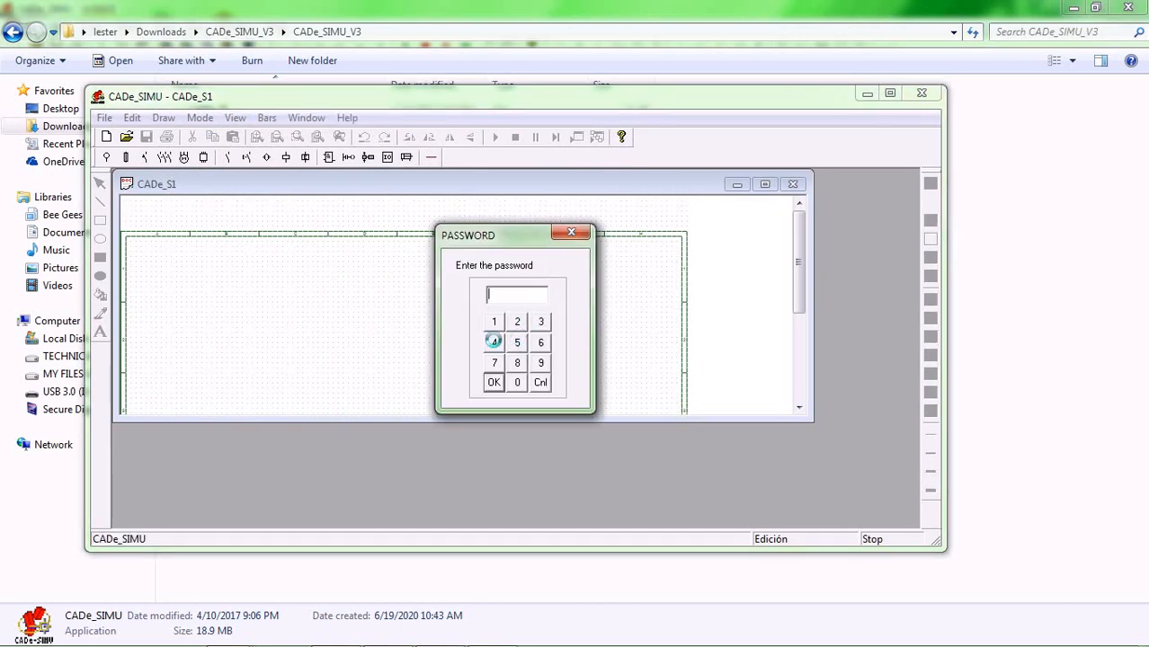
Enter the program password in the startup dialog and confirm it.
left_click(493, 342)
left_click(540, 362)
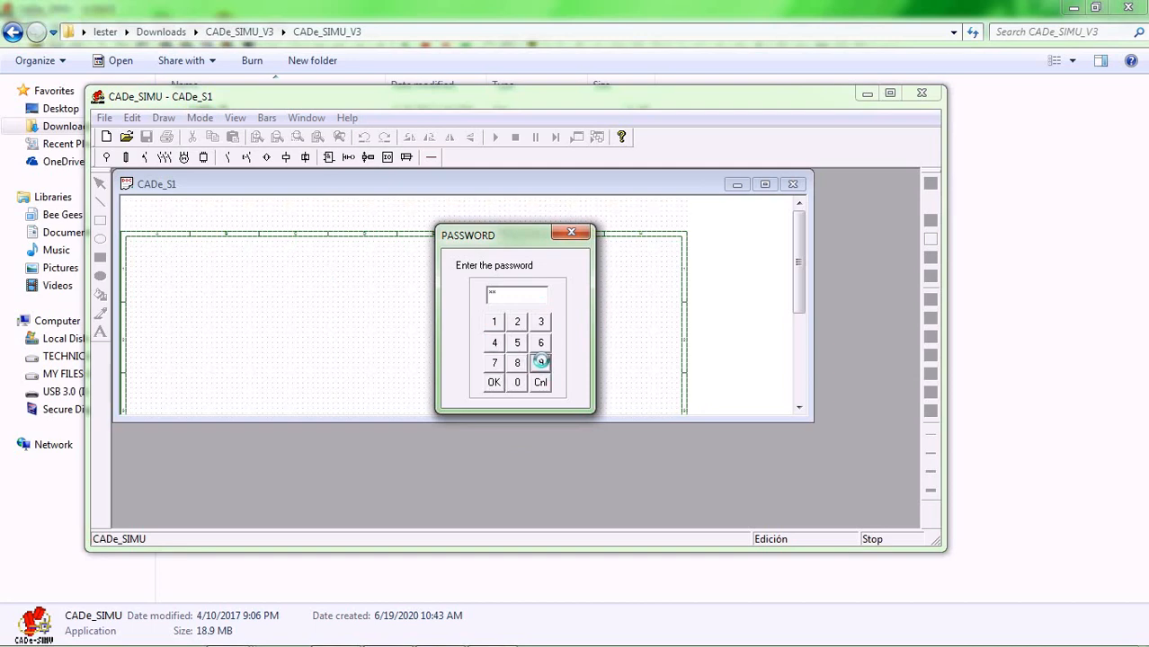
left_click(540, 342)
left_click(518, 322)
left_click(493, 382)
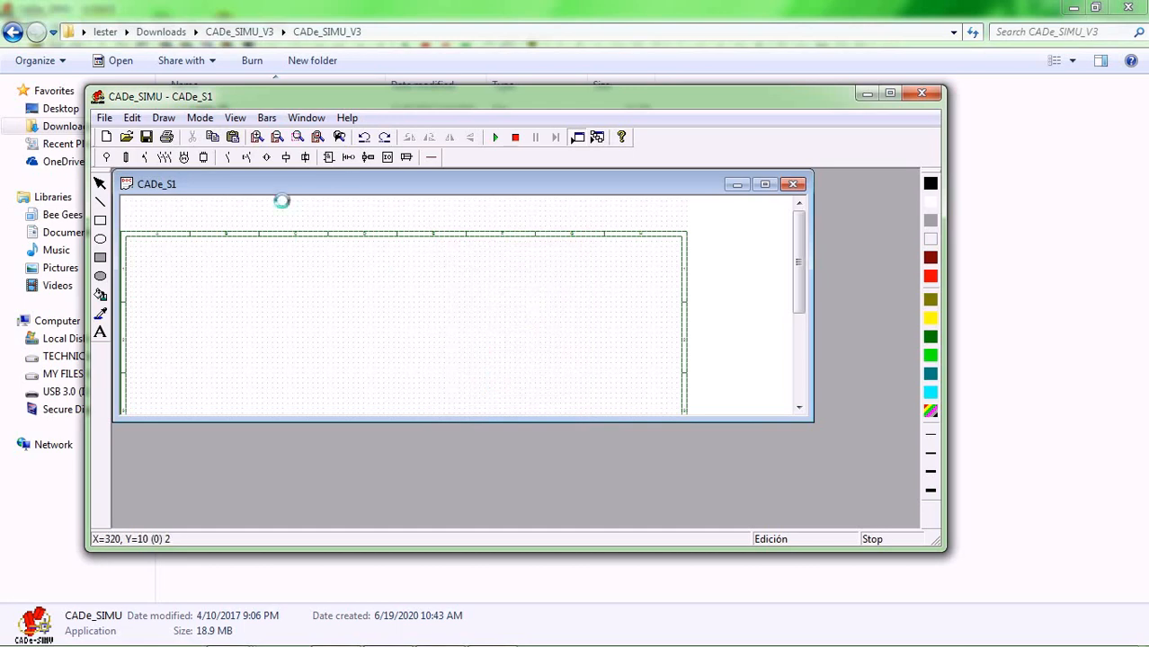
Maximize the CADe_SIMU program window and the CADe_S1 drawing window inside it.
left_click(889, 94)
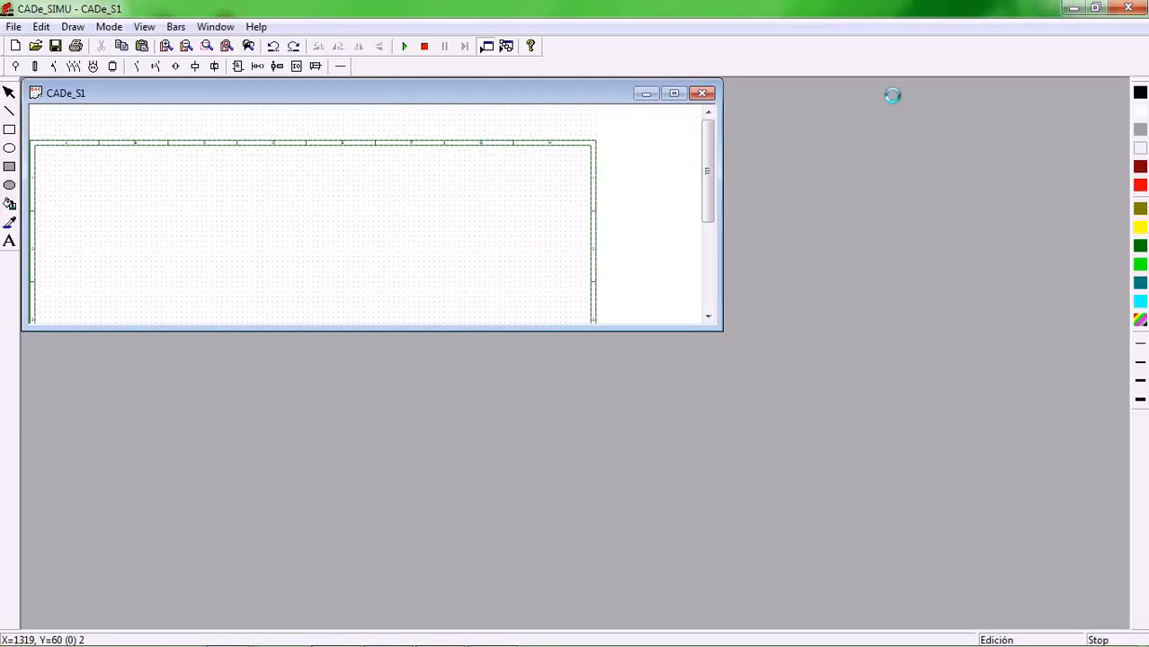
left_click(673, 93)
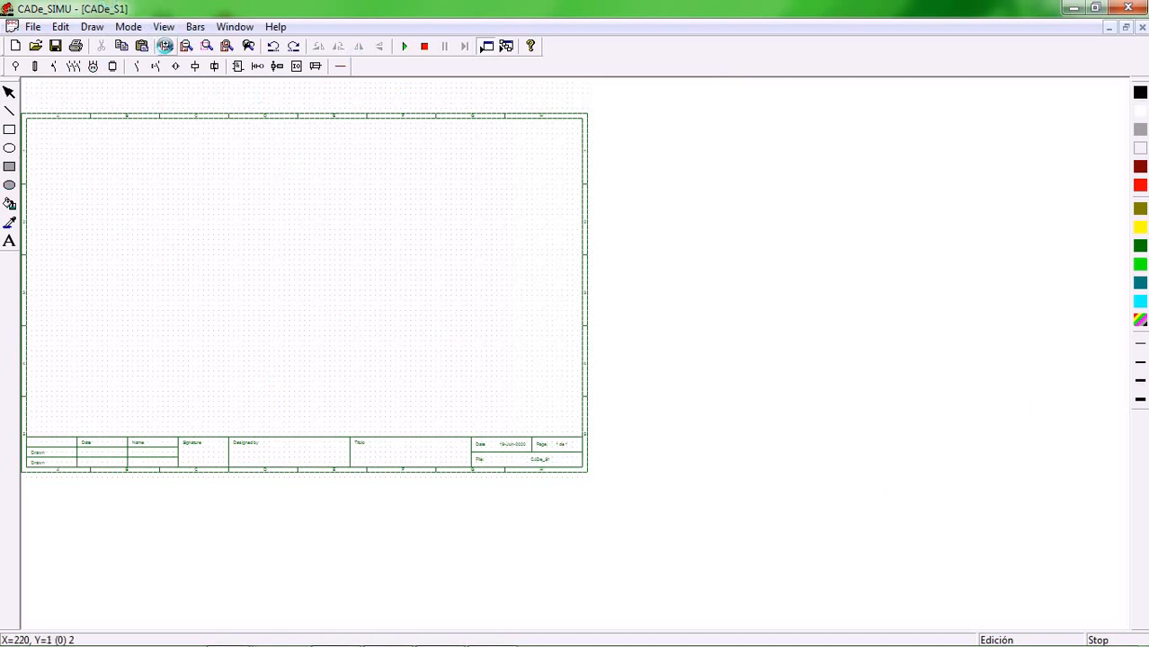
left_click(164, 46)
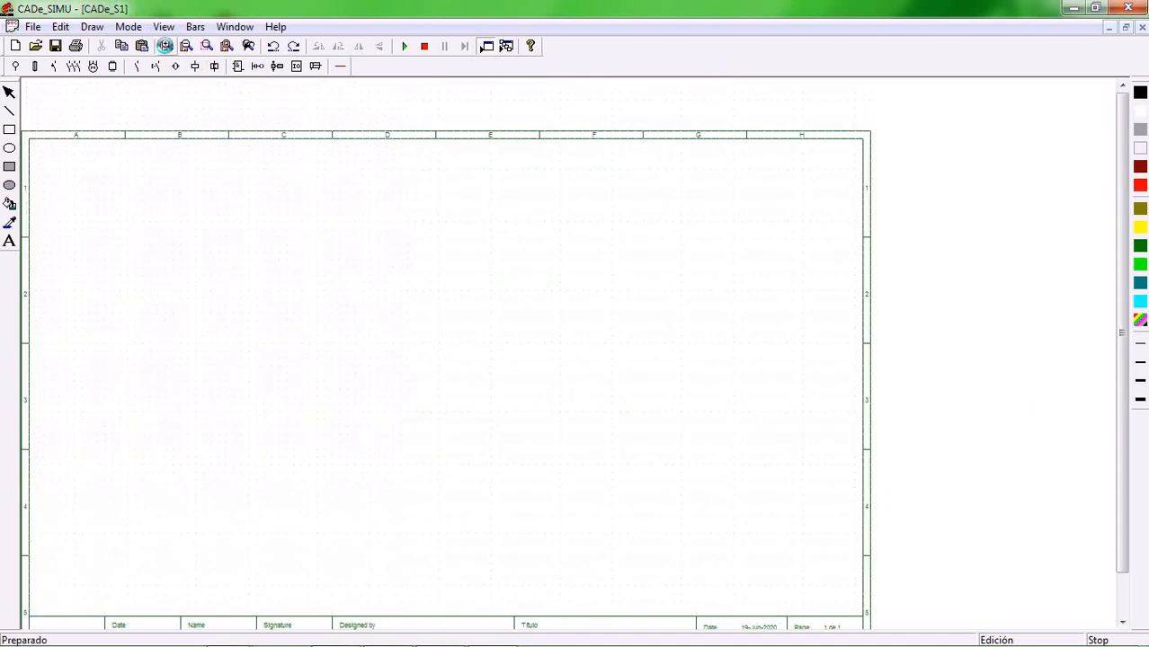
left_click(185, 46)
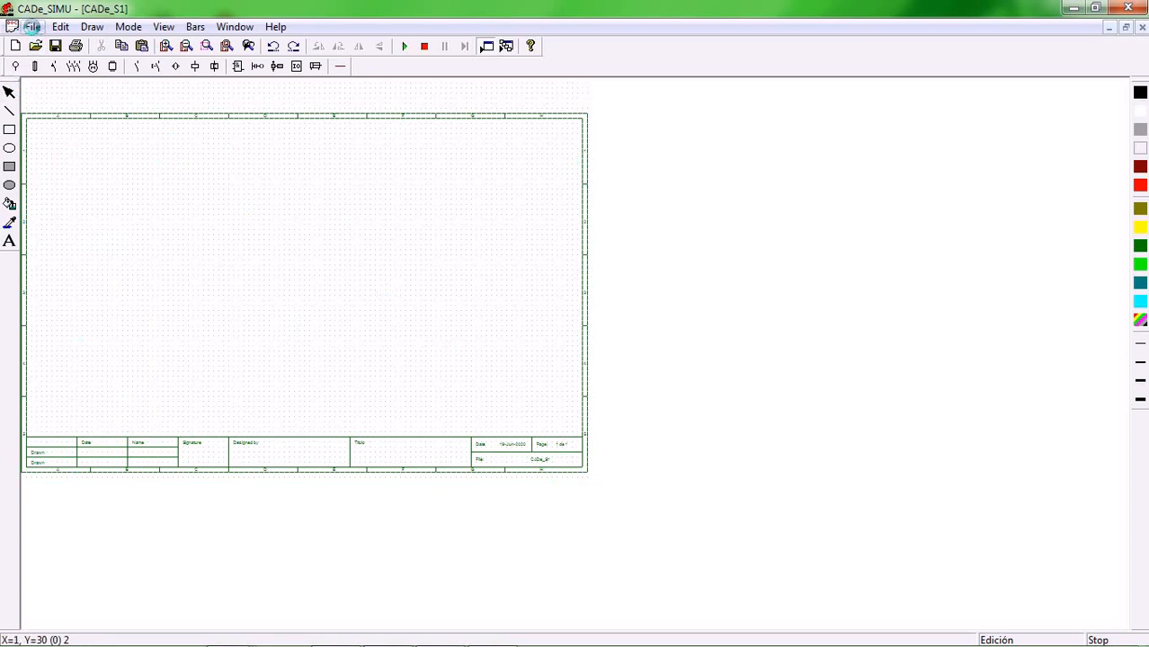
Set the drawing sheet format to A3 Format 1 in the program settings.
left_click(31, 27)
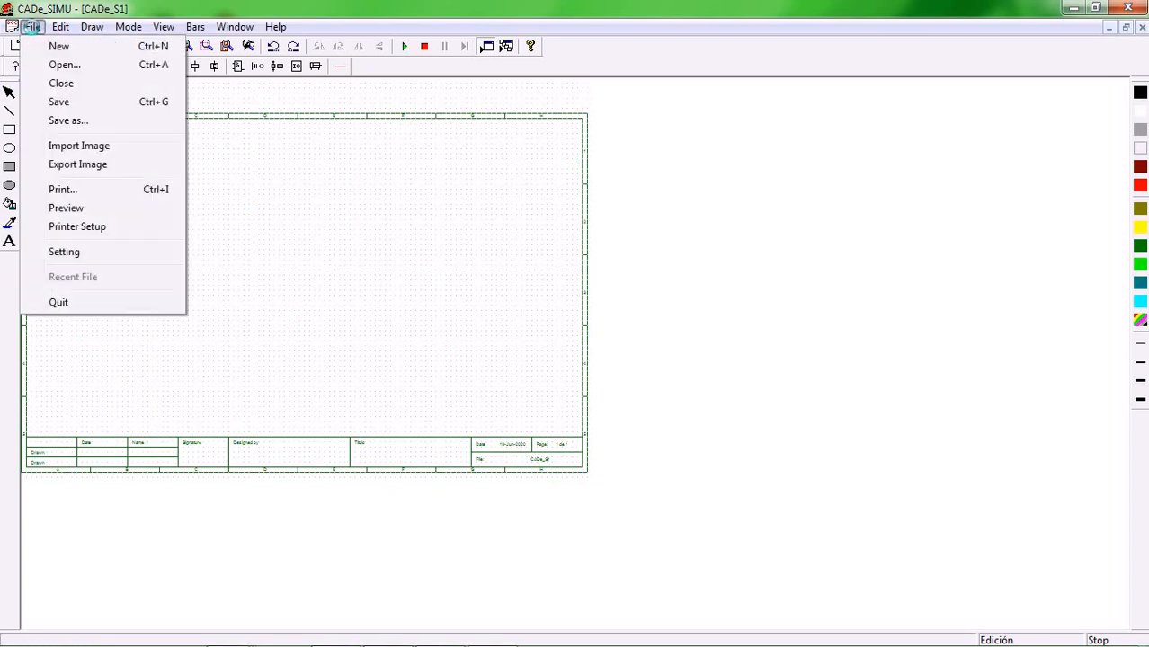
left_click(46, 252)
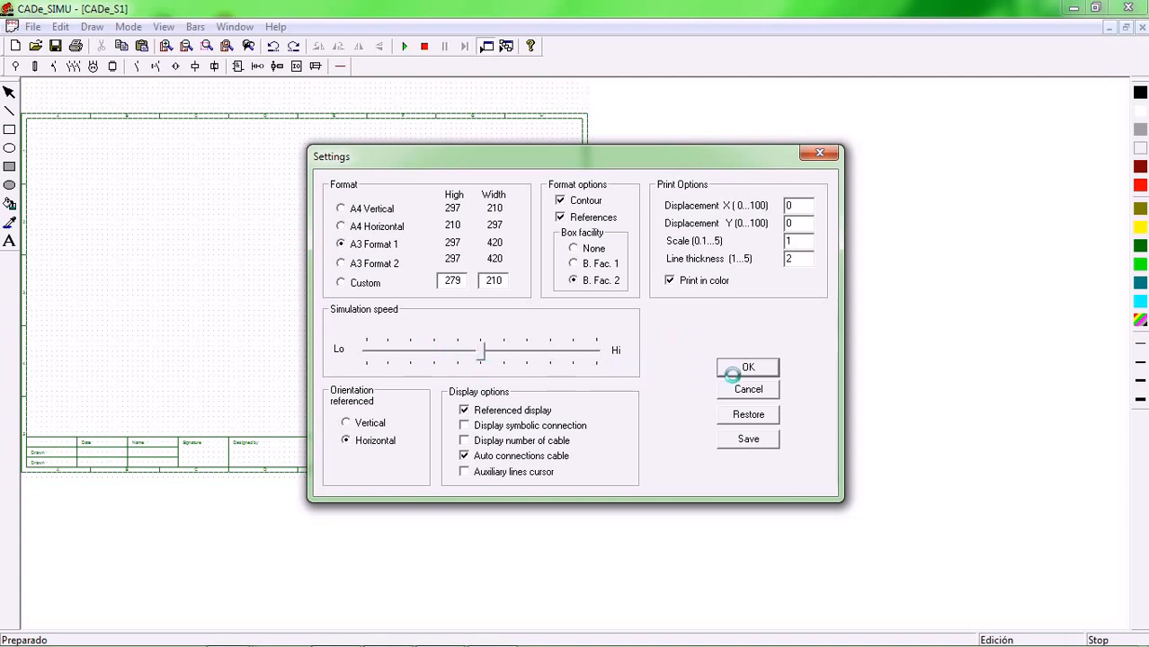
left_click(731, 375)
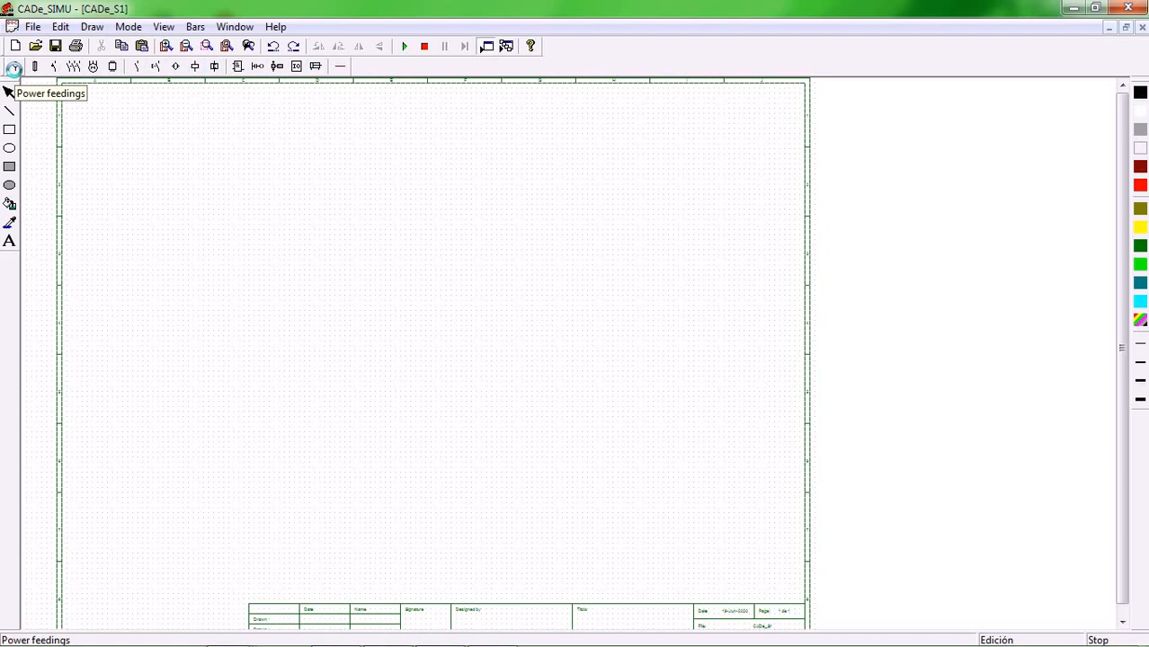
Browse the component libraries for power feedings, fuses, automatic and magnetothermic breakers, motors, and power devices.
left_click(12, 68)
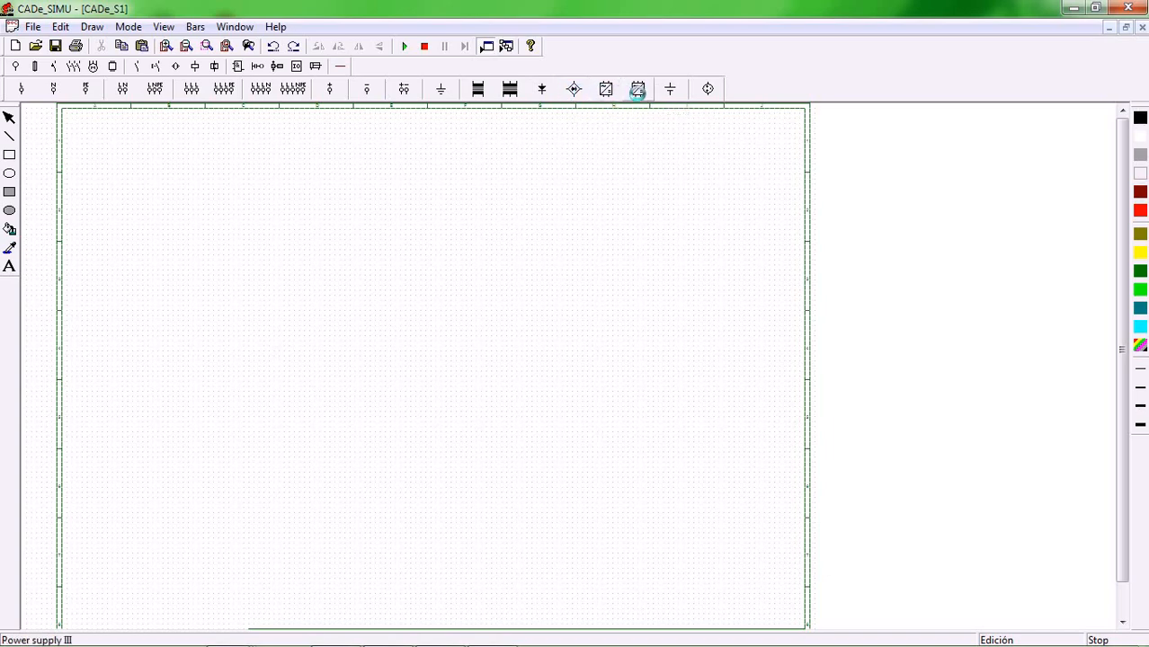
left_click(36, 67)
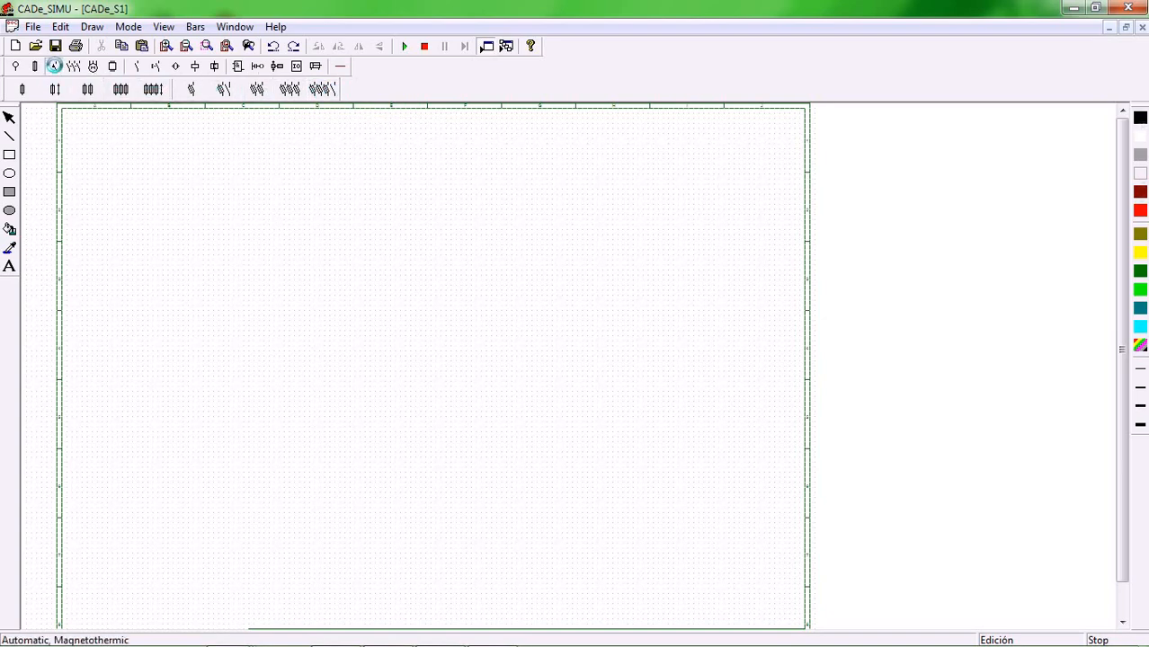
left_click(54, 66)
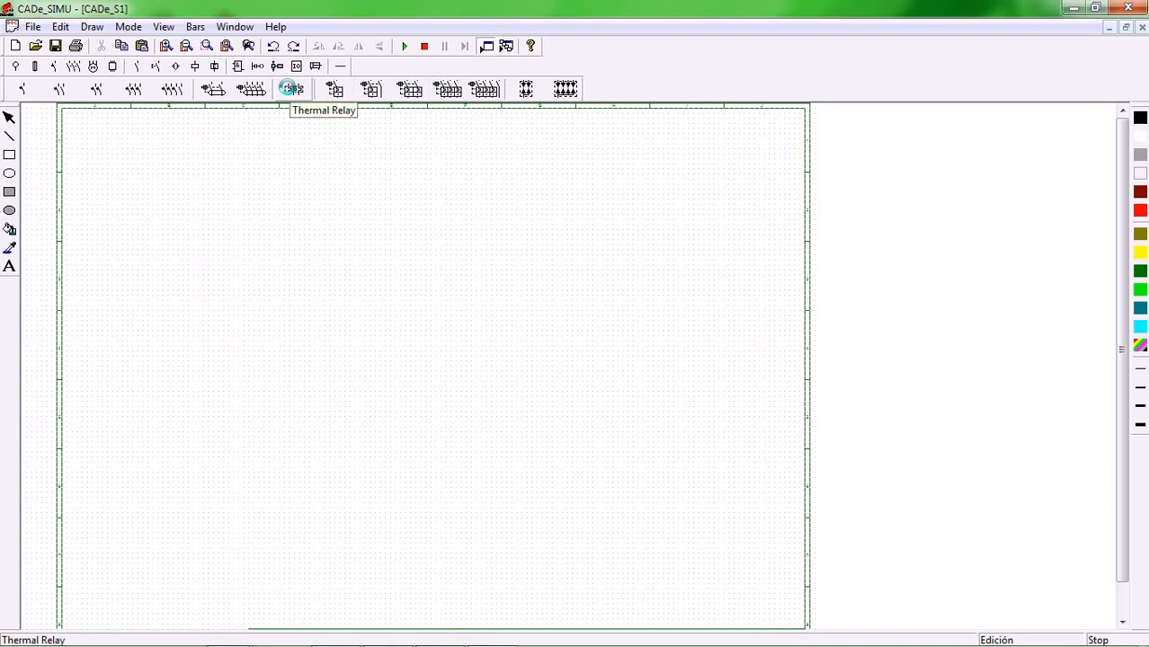
left_click(91, 68)
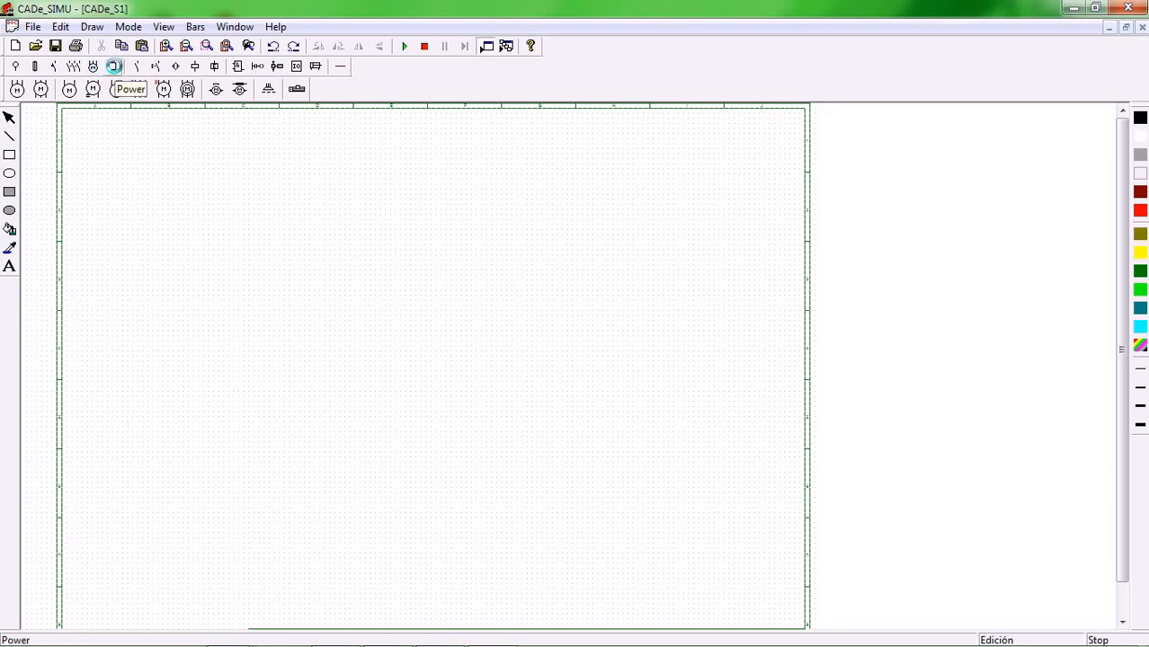
left_click(114, 66)
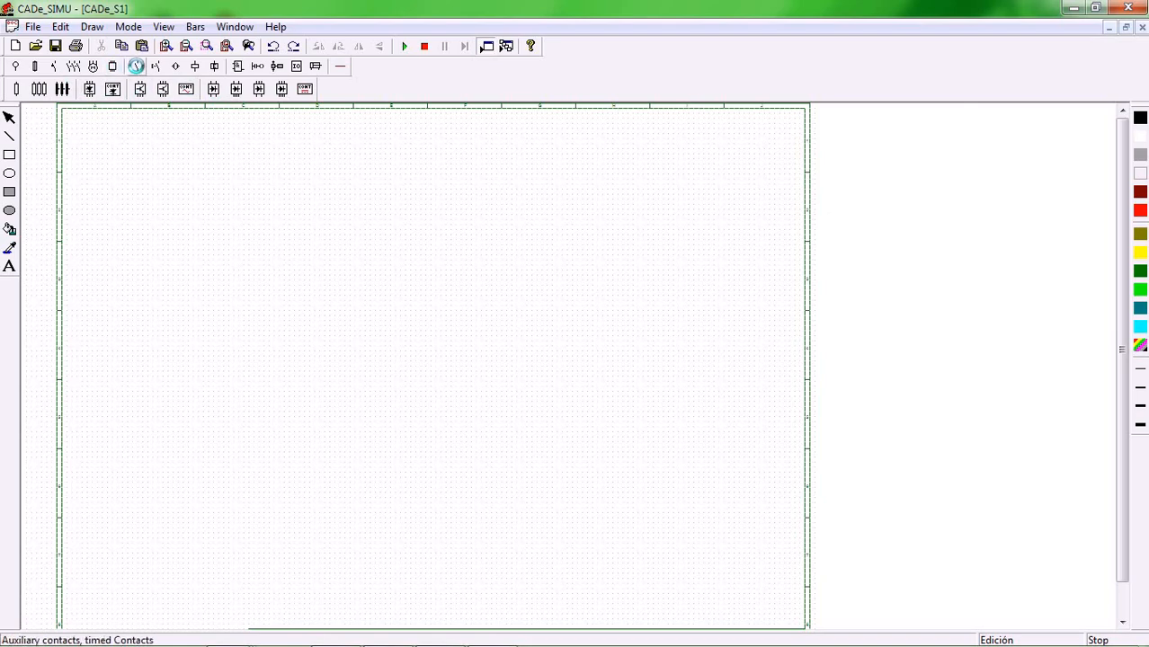
Examine the component libraries for auxiliary and timed contacts, manually operated contacts, detectors, and coils and signals.
left_click(136, 66)
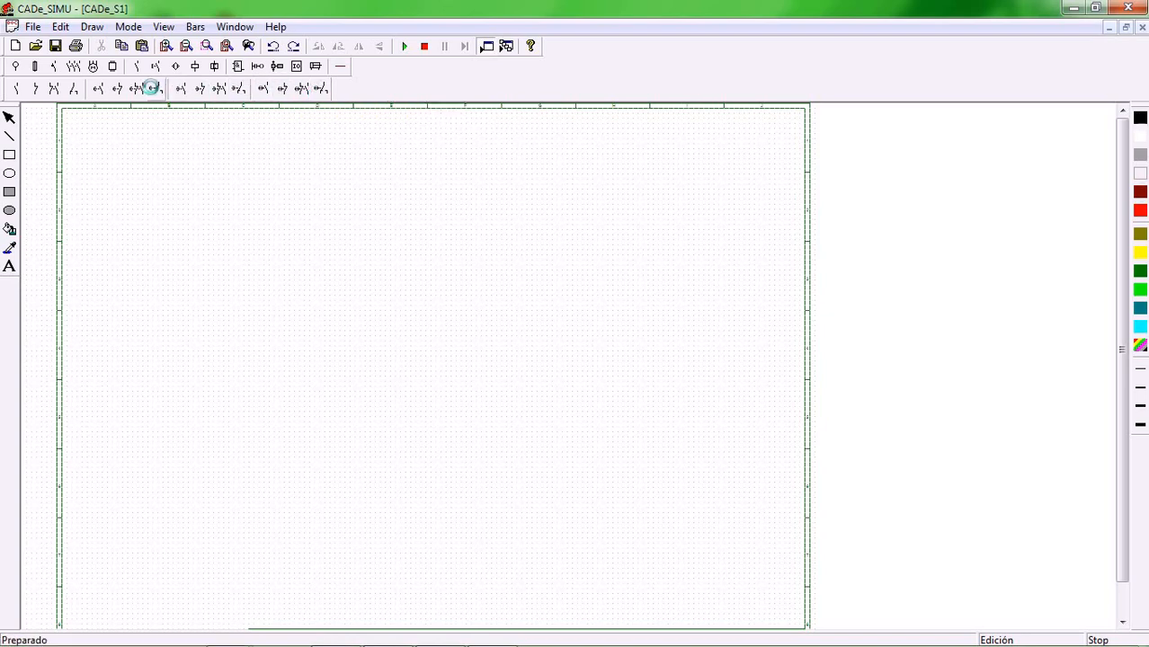
left_click(153, 66)
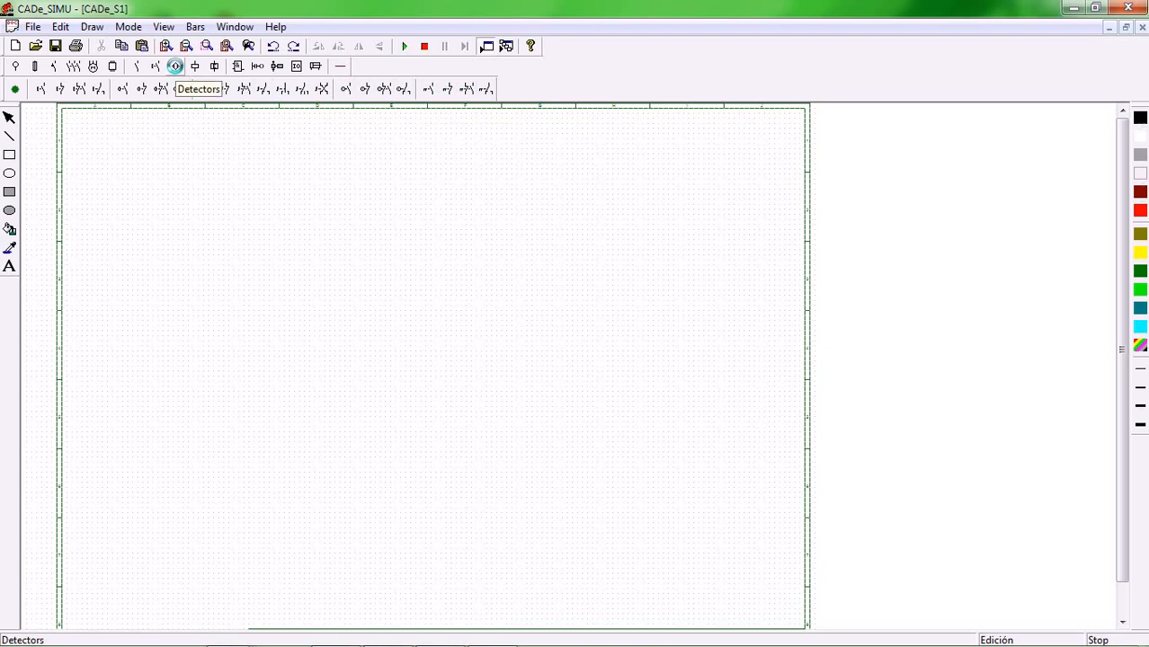
left_click(175, 66)
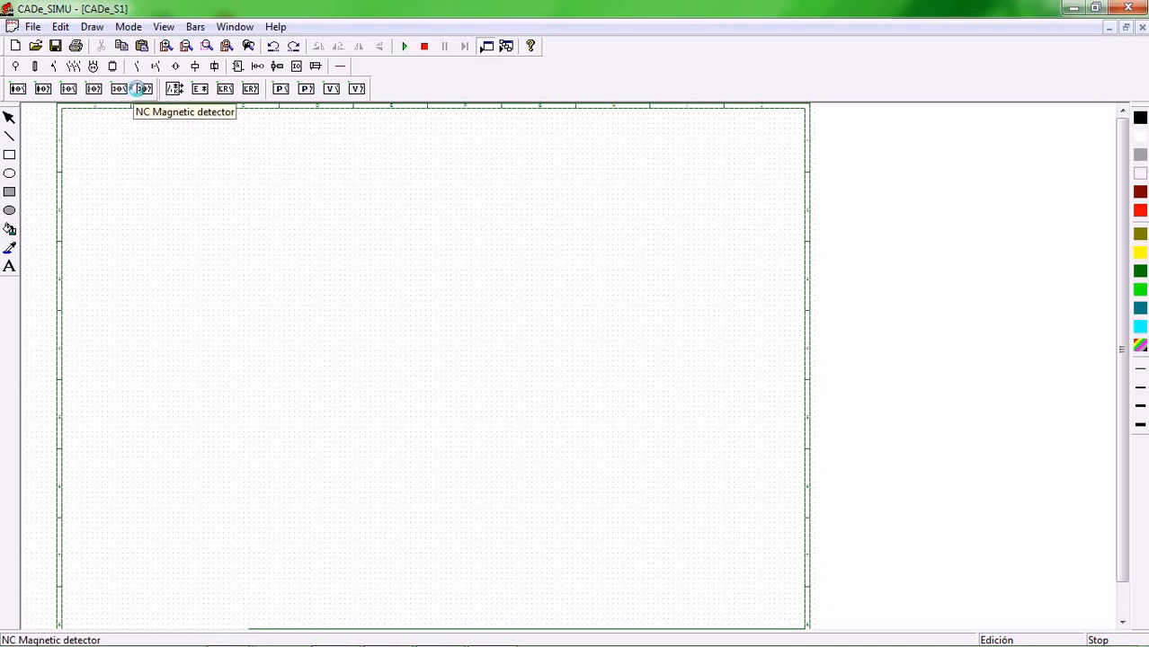
left_click(143, 88)
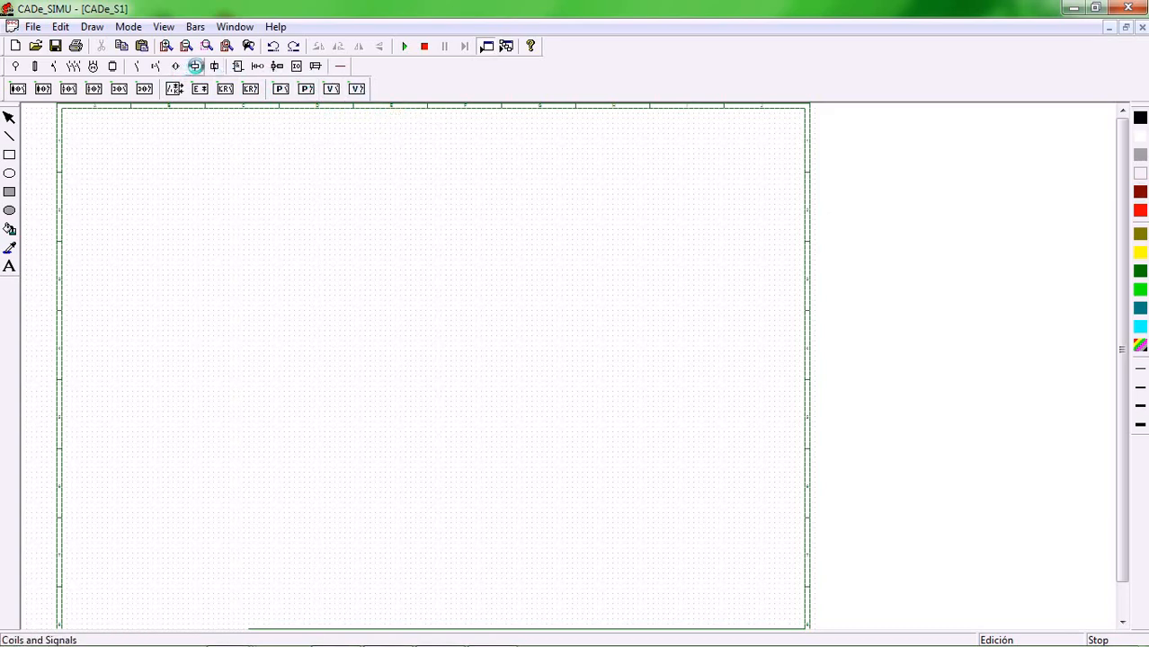
left_click(195, 65)
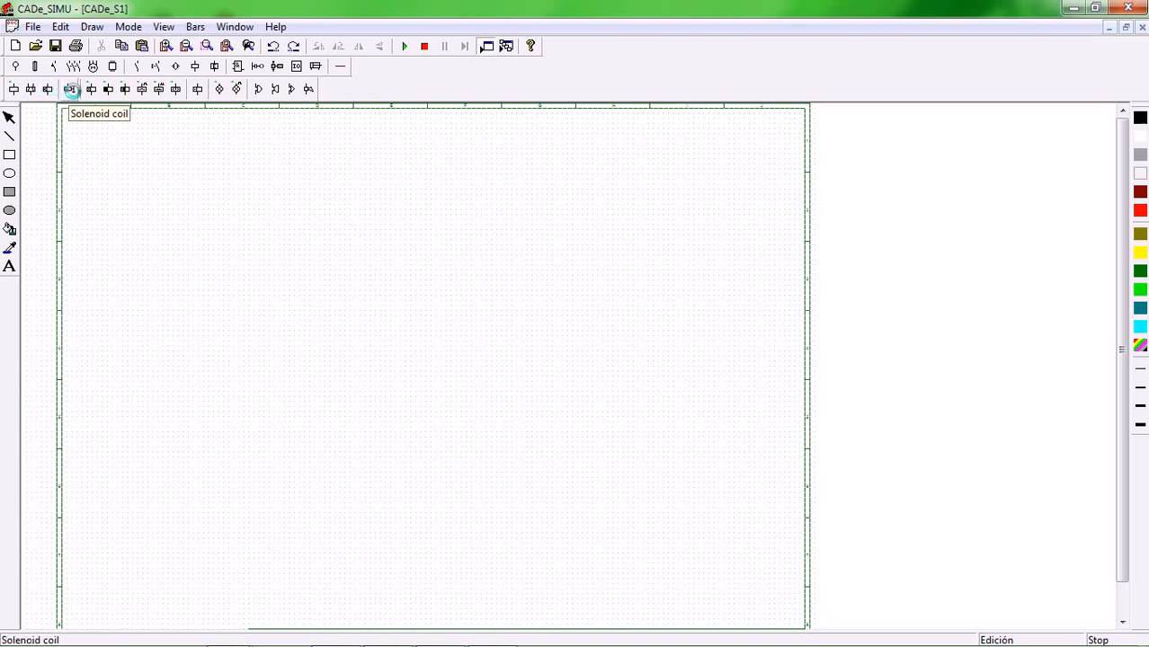
left_click(71, 89)
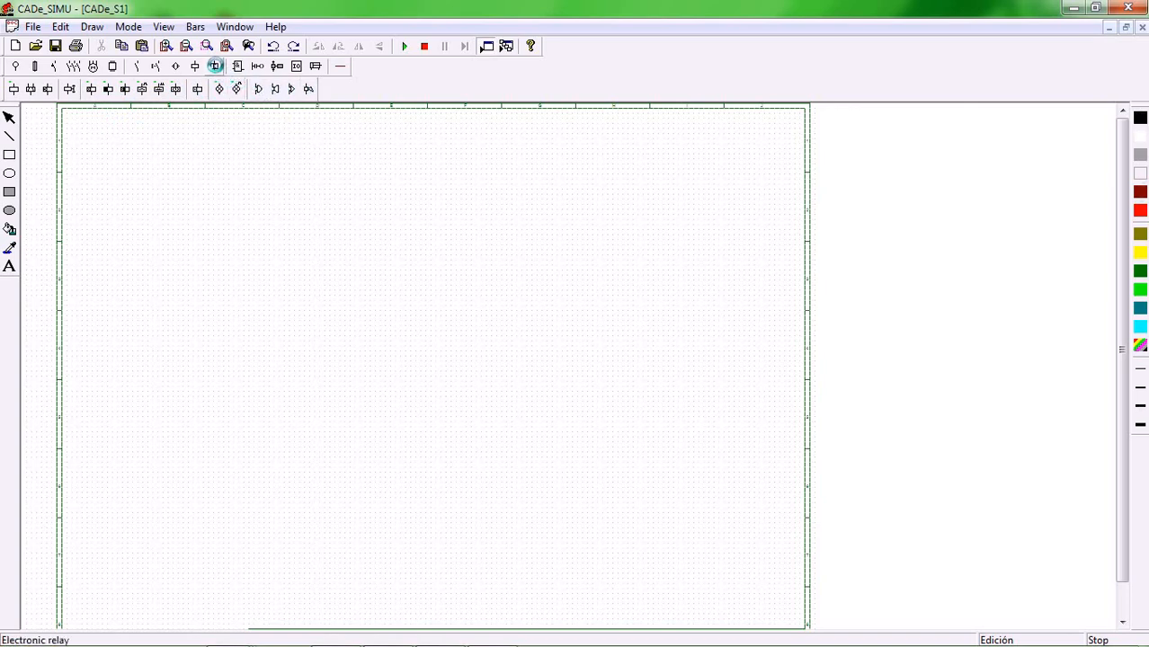
Look through the Electronic relay, Logic, Ladder, GRAFCET and Input / Output component libraries.
left_click(215, 66)
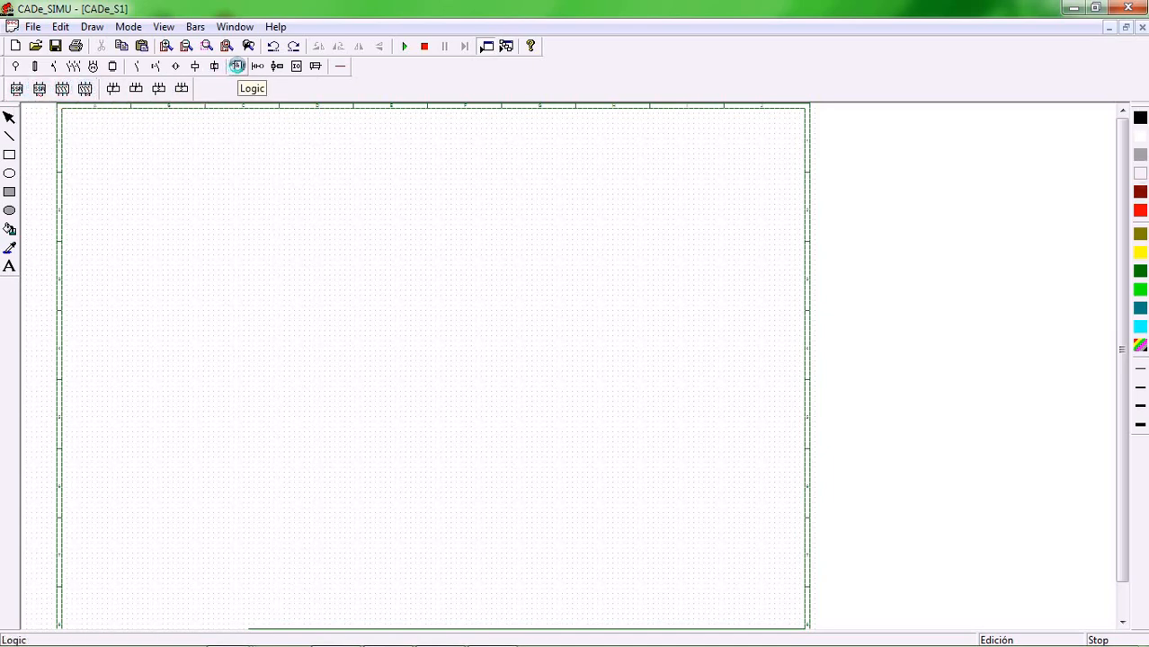
left_click(237, 66)
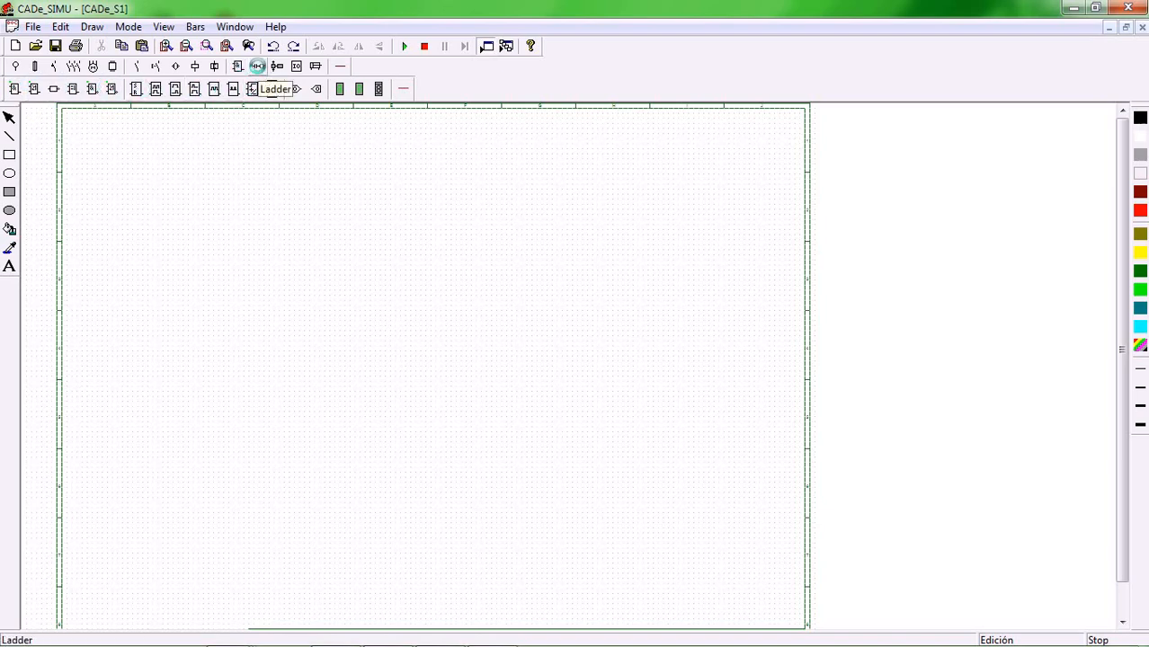
left_click(257, 66)
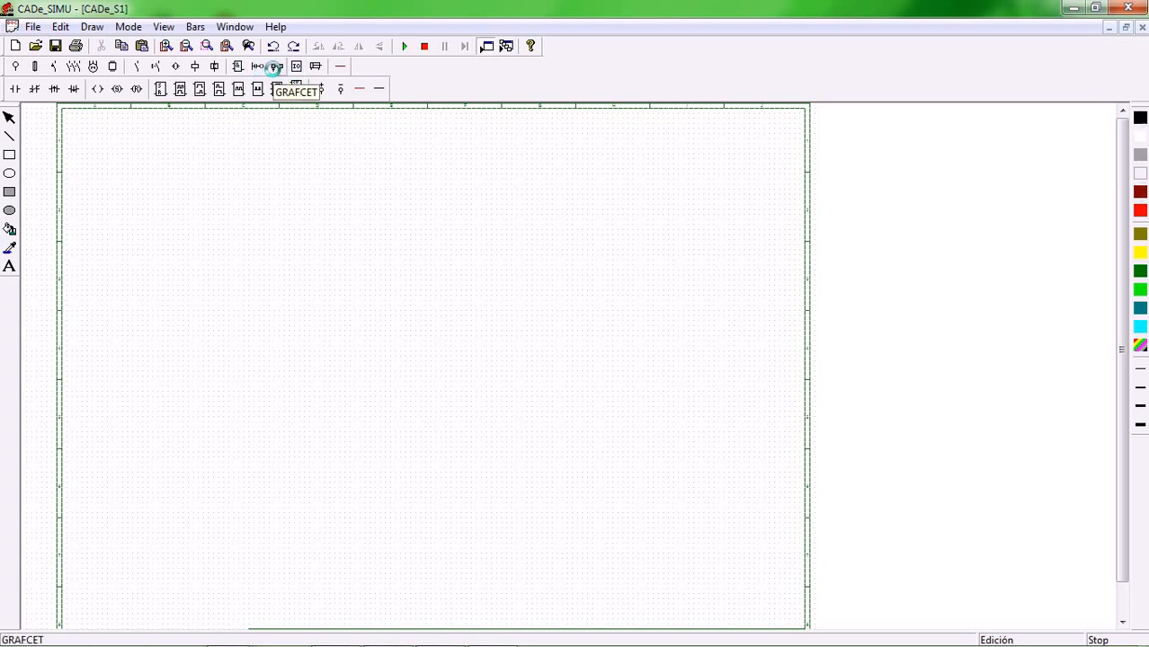
left_click(274, 67)
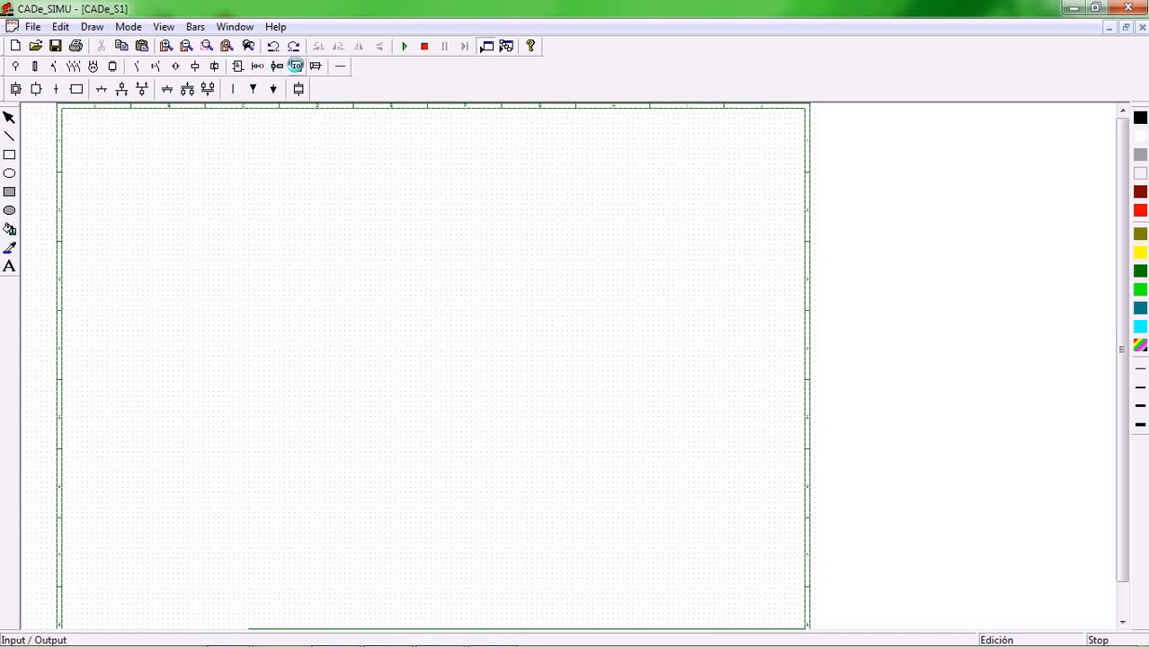
left_click(296, 66)
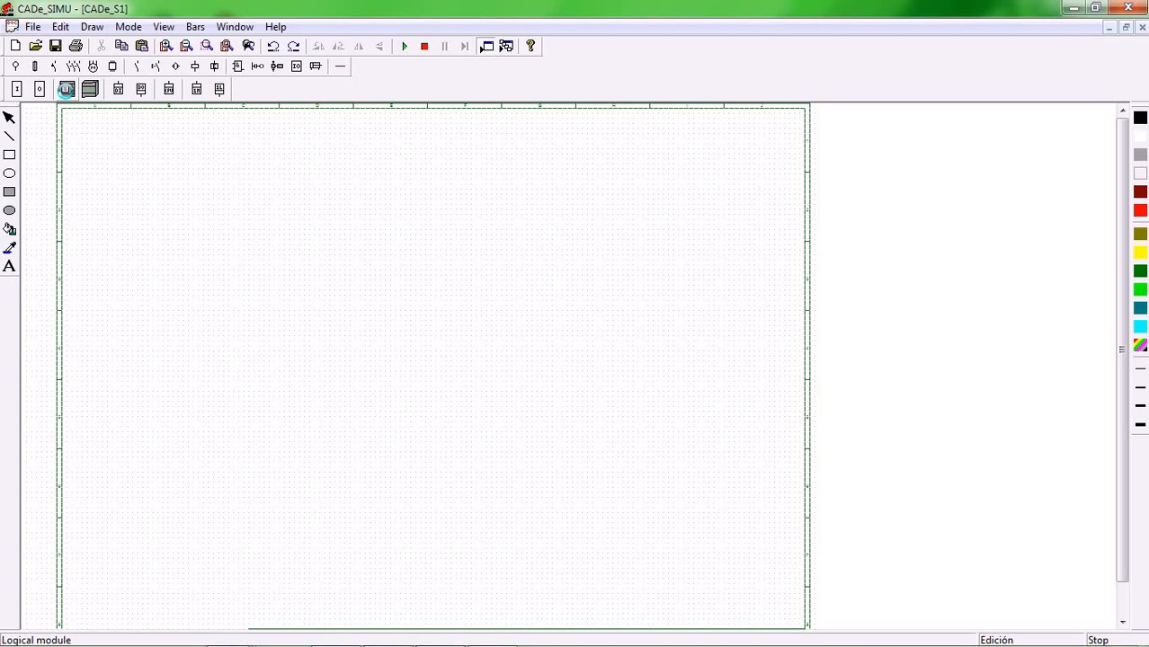
Place a Siemens LOGO! logical module and a CPU 1214C PLC side by side on the drawing sheet.
left_click(66, 88)
left_click(221, 235)
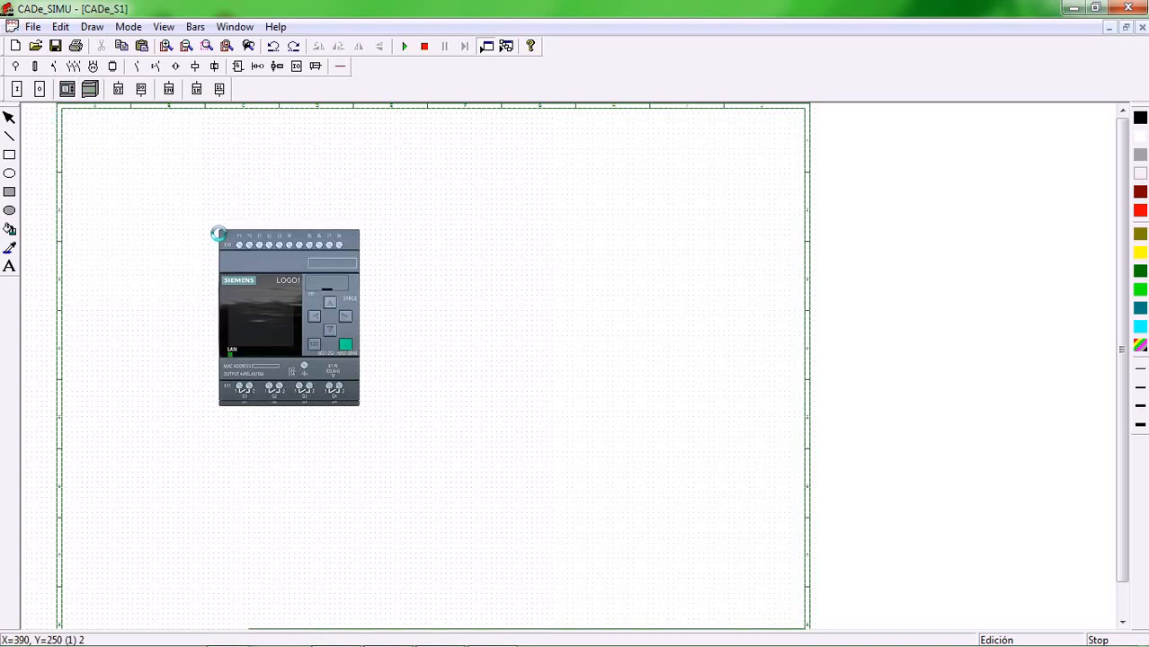
right_click(168, 170)
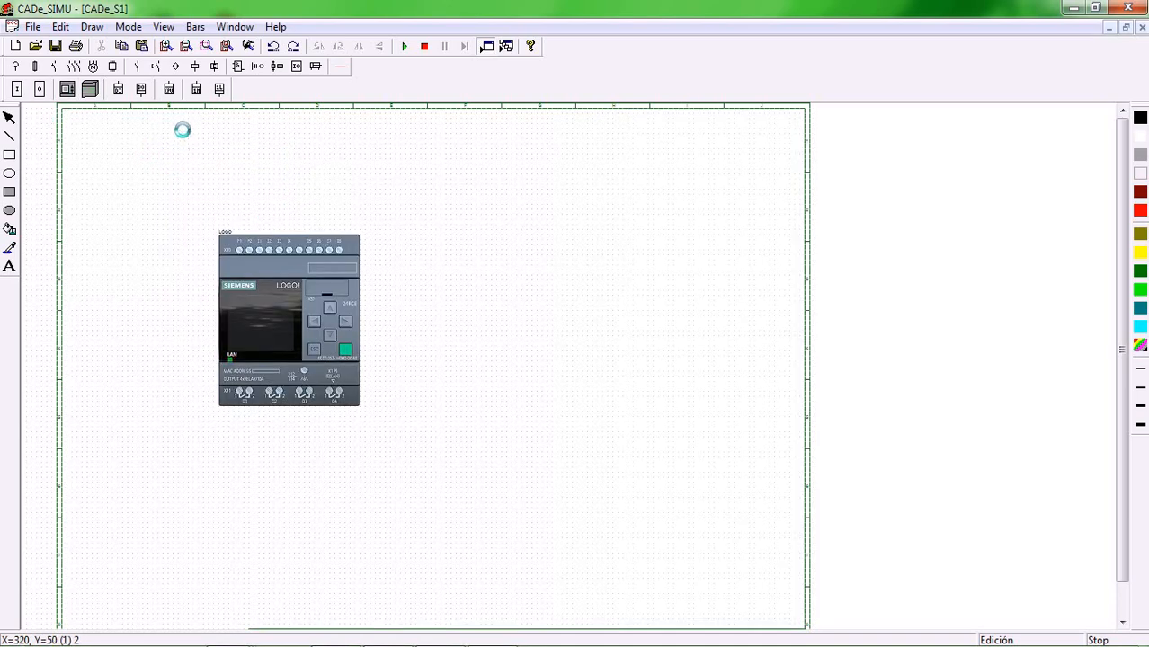
left_click(90, 88)
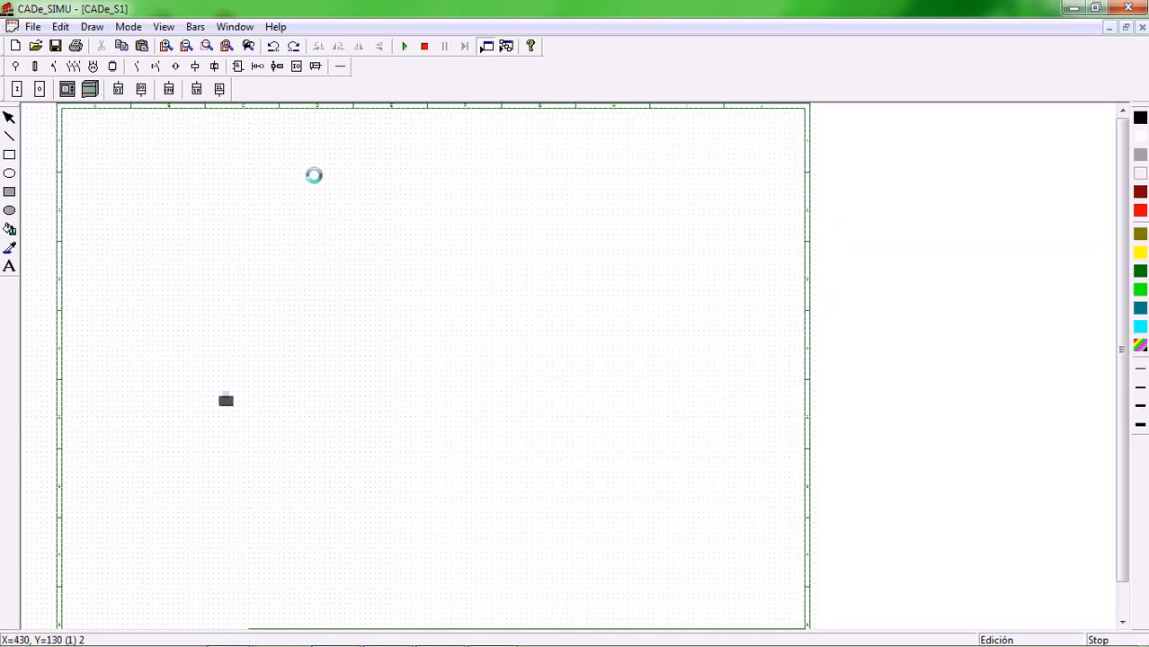
left_click(482, 245)
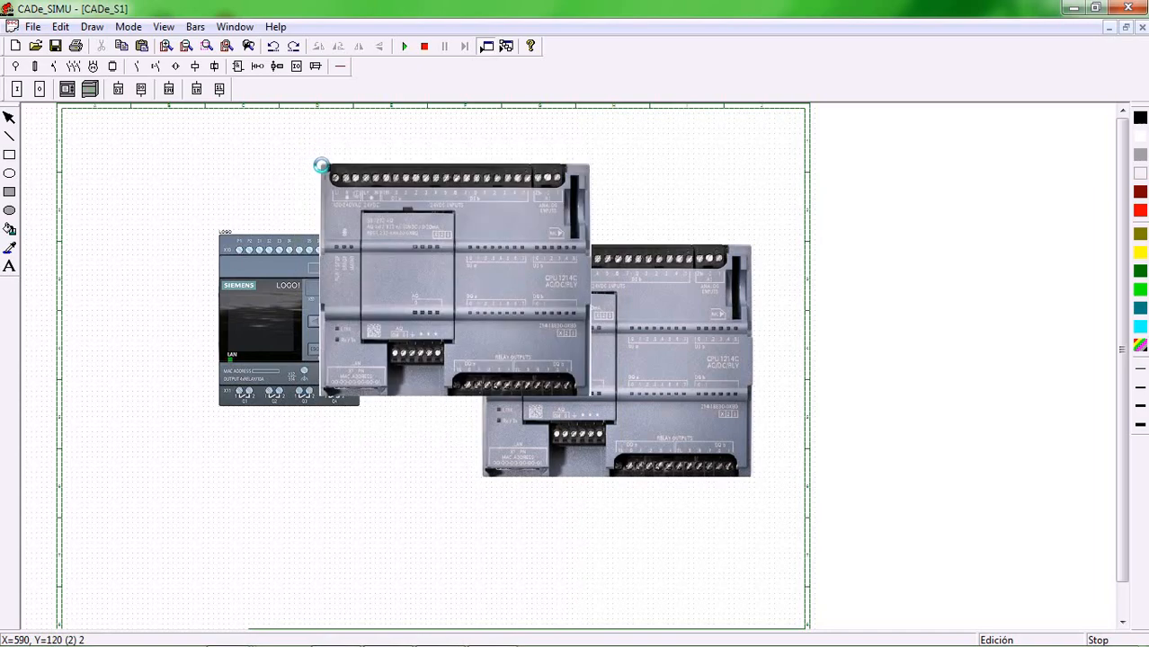
key("Escape")
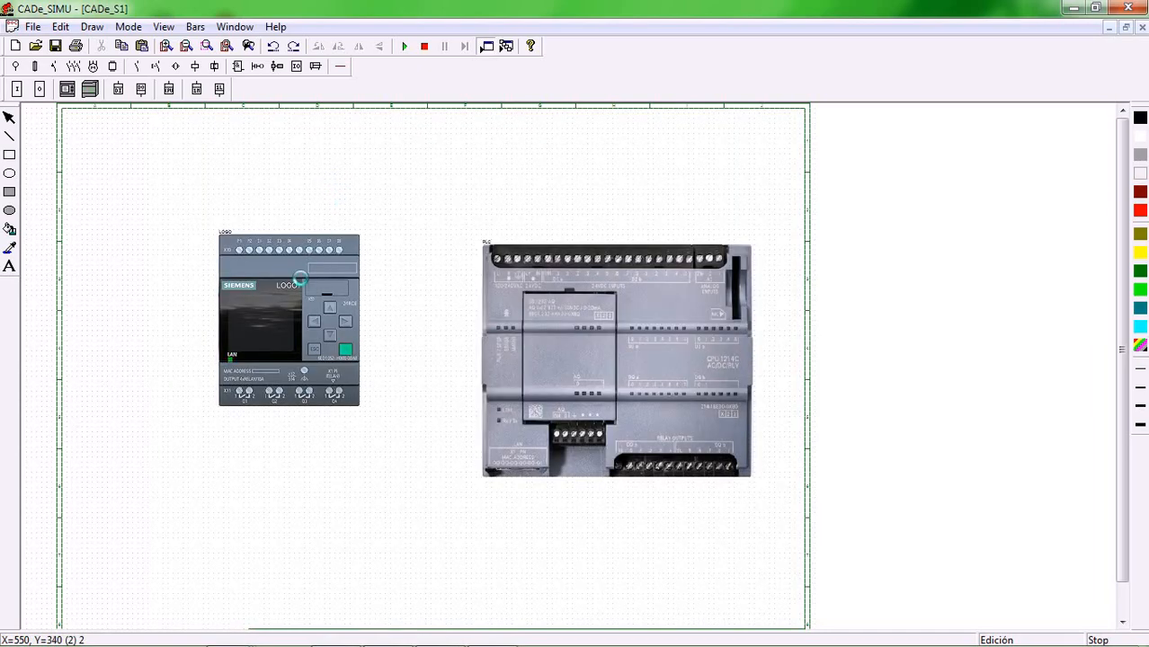
Delete the LOGO! module and the CPU 1214C PLC from the sheet.
left_click(300, 279)
key("Delete")
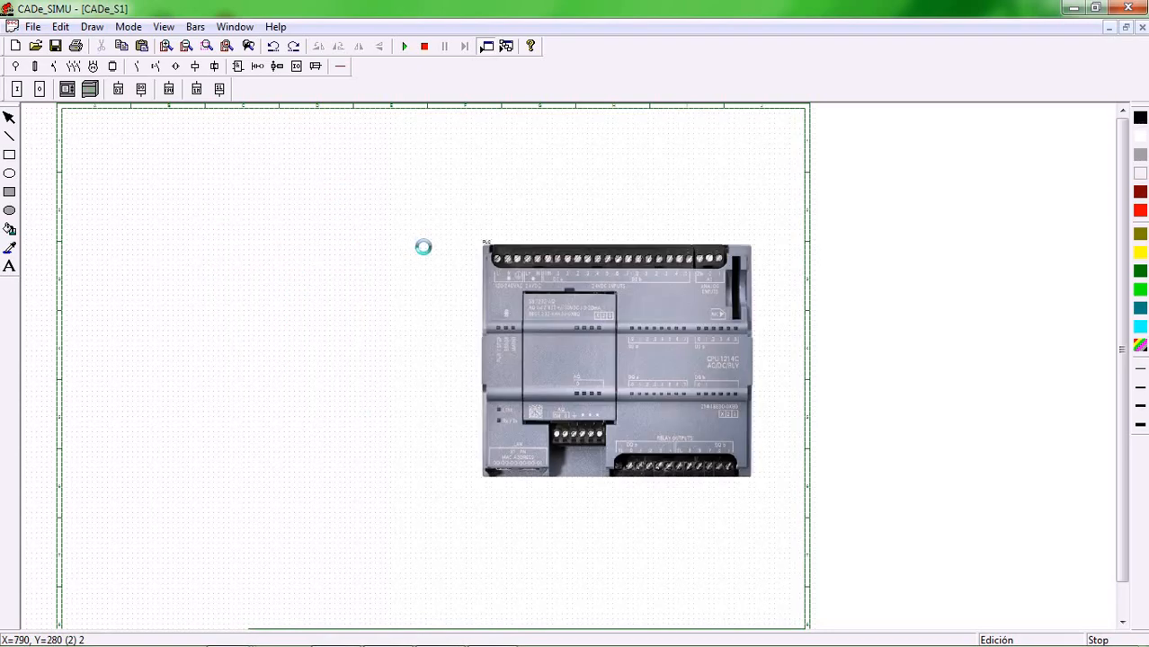
left_click(521, 285)
key("Delete")
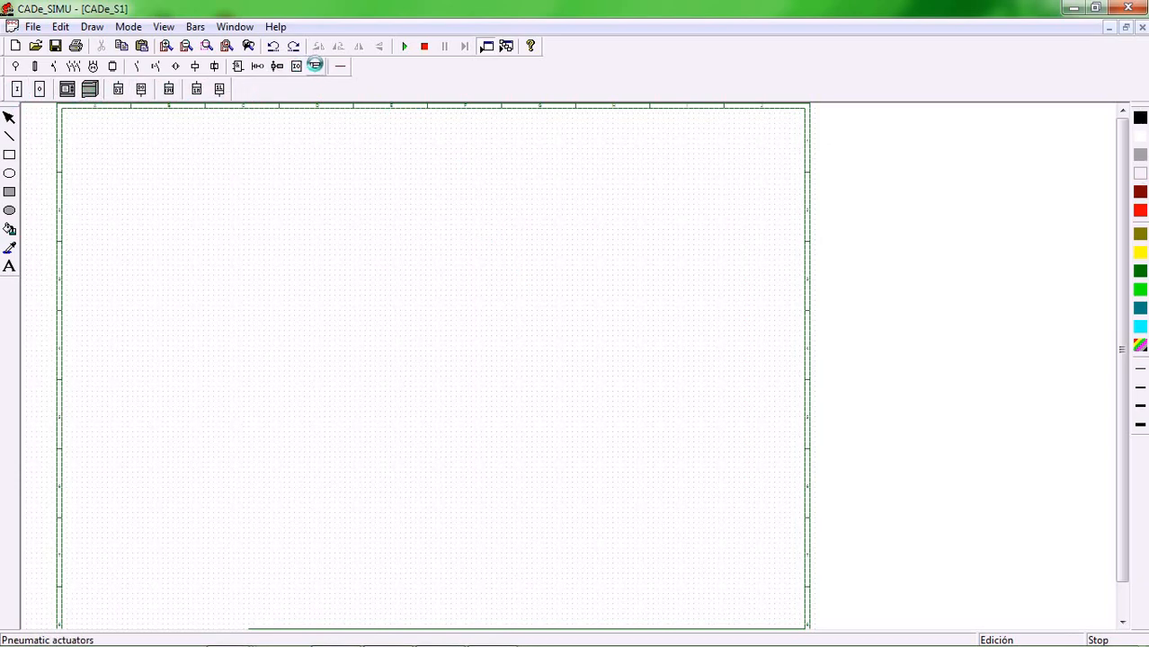
Place a spring-return pneumatic cylinder assembly from the Pneumatic actuators library on the sheet.
left_click(315, 64)
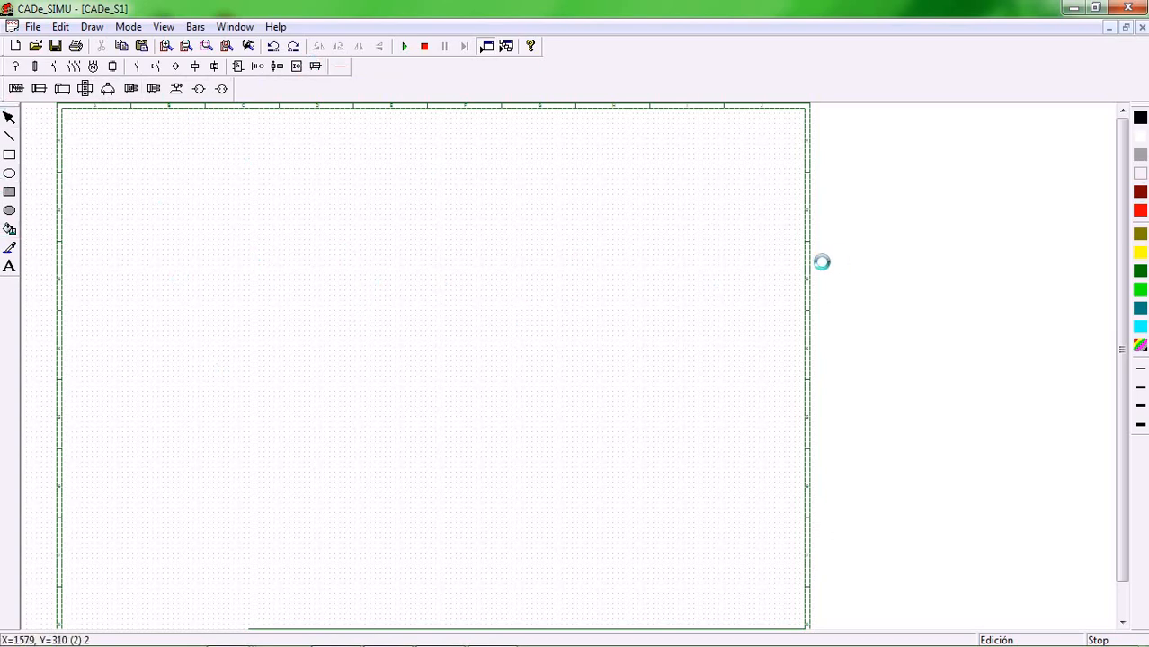
left_click(20, 88)
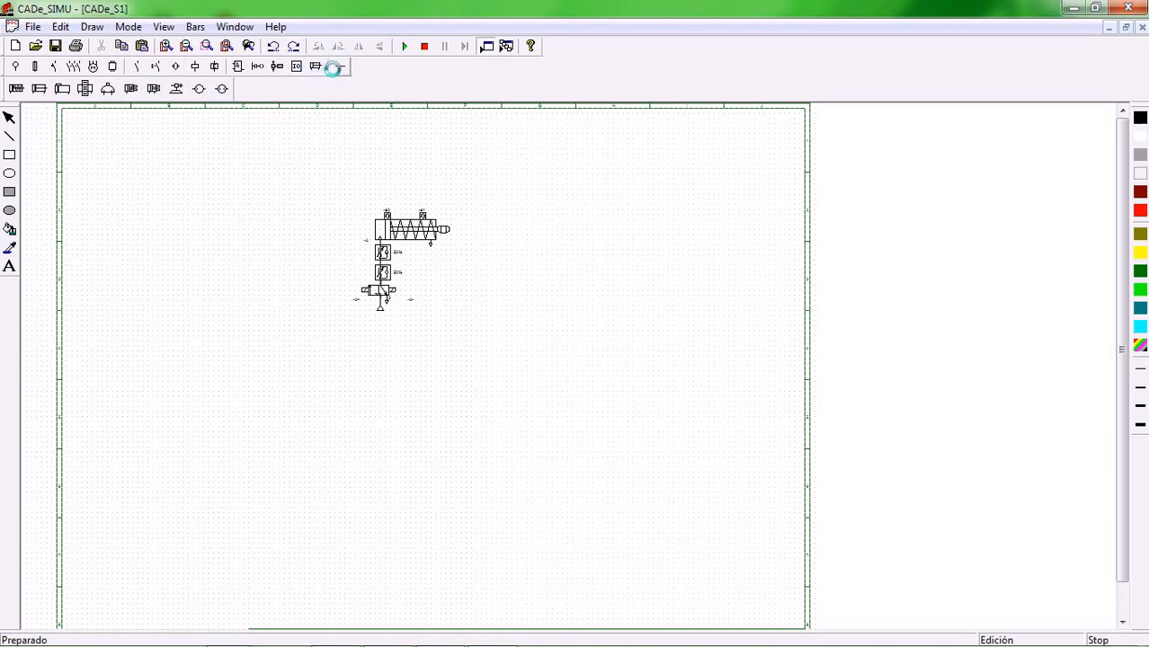
Show the wiring and connections library, and delete the pneumatic cylinder assembly from the sheet.
left_click(338, 66)
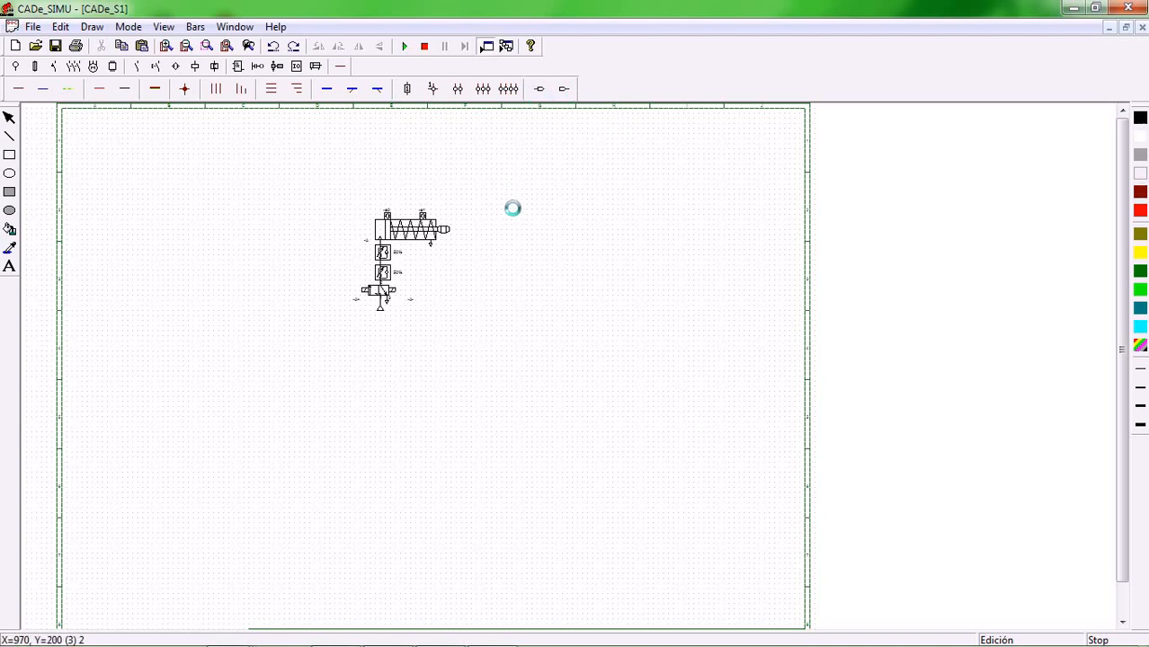
left_click(425, 217)
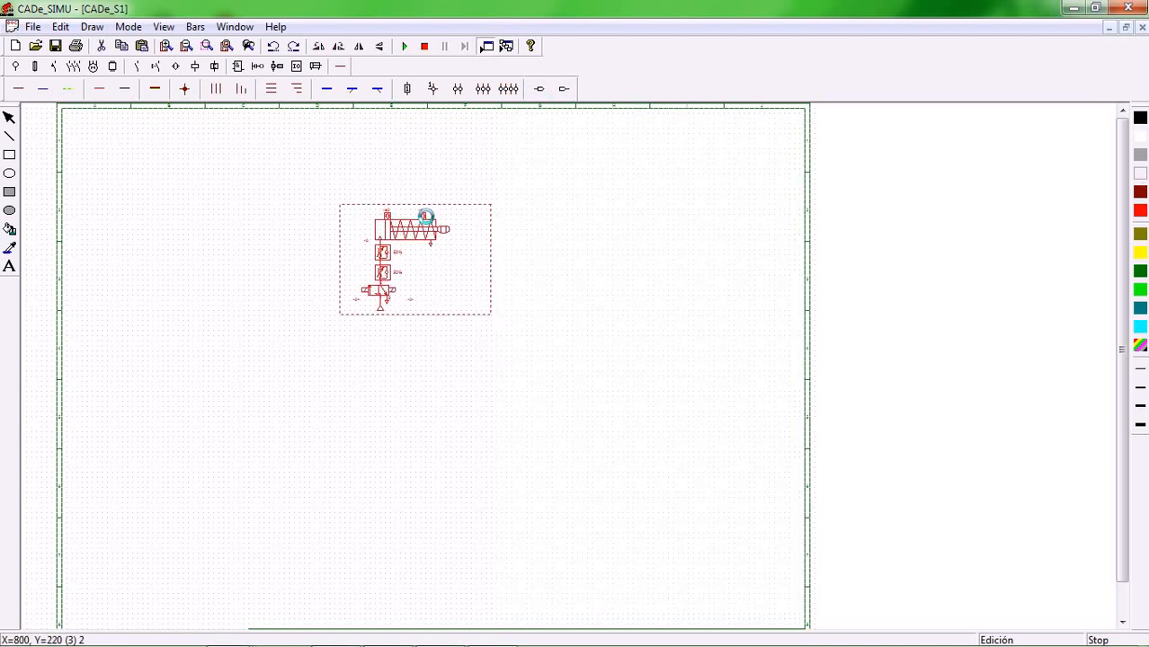
key("Delete")
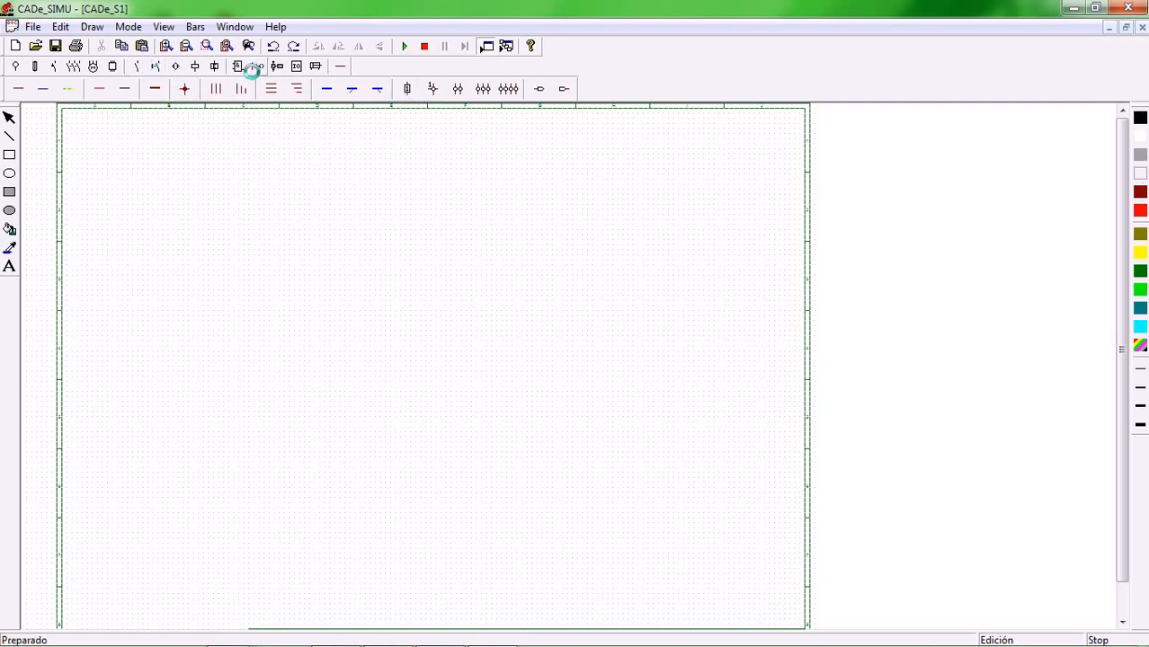
Place a Siemens LOGO! logical module from the Input / Output library in the upper-left part of the sheet.
left_click(295, 66)
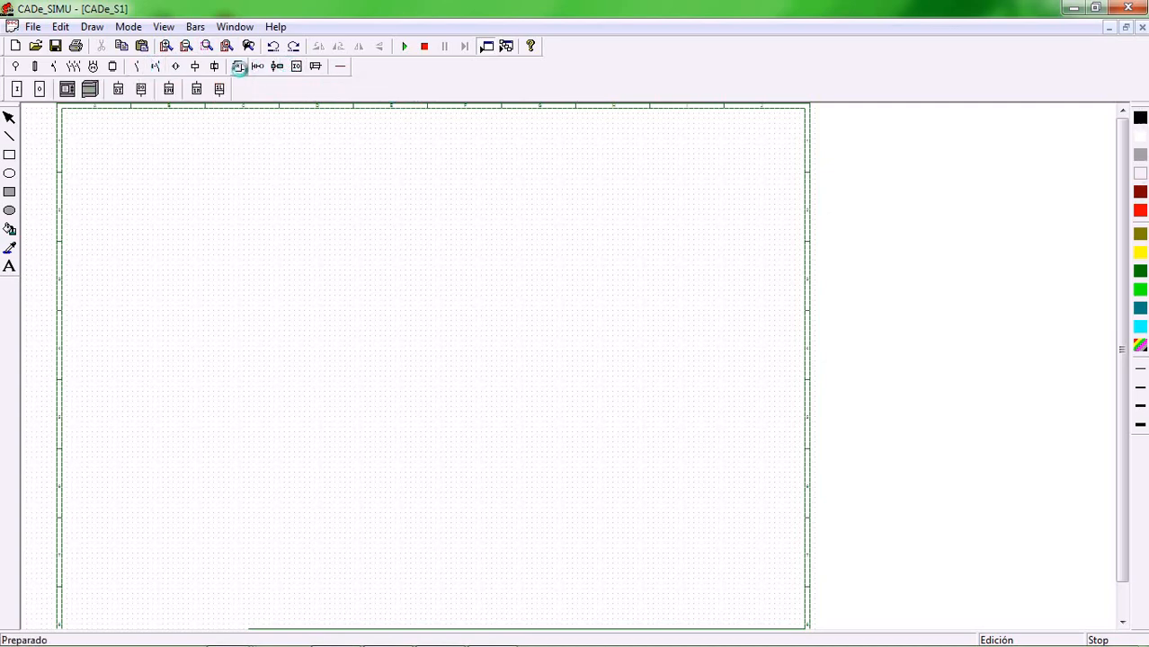
left_click(65, 89)
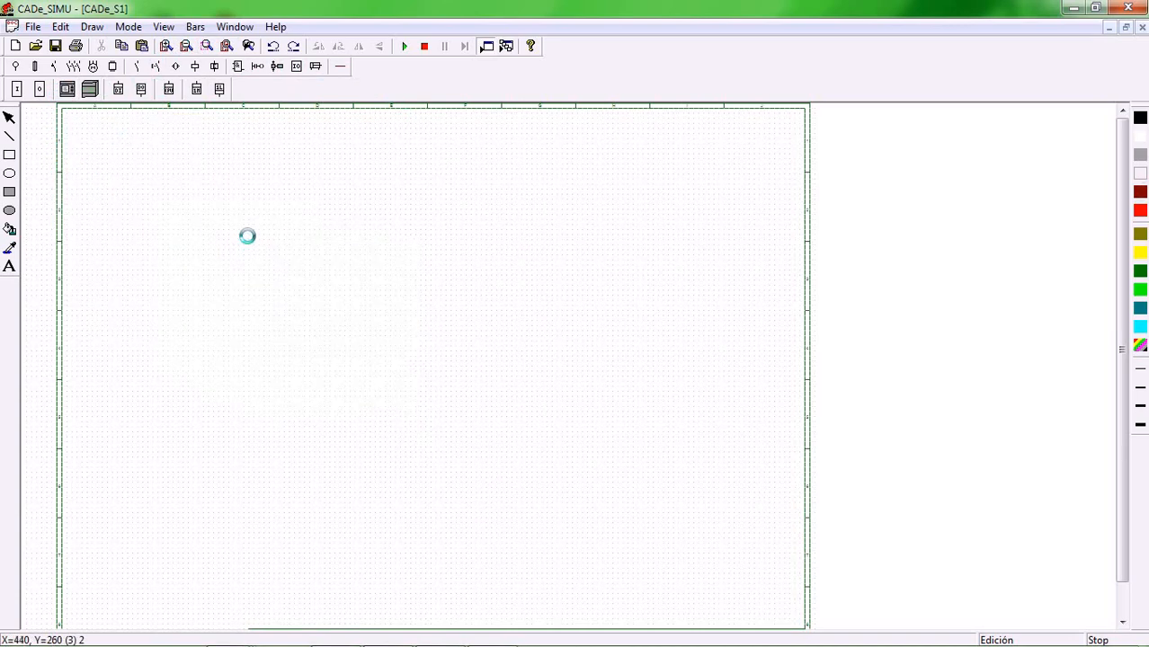
left_click(220, 231)
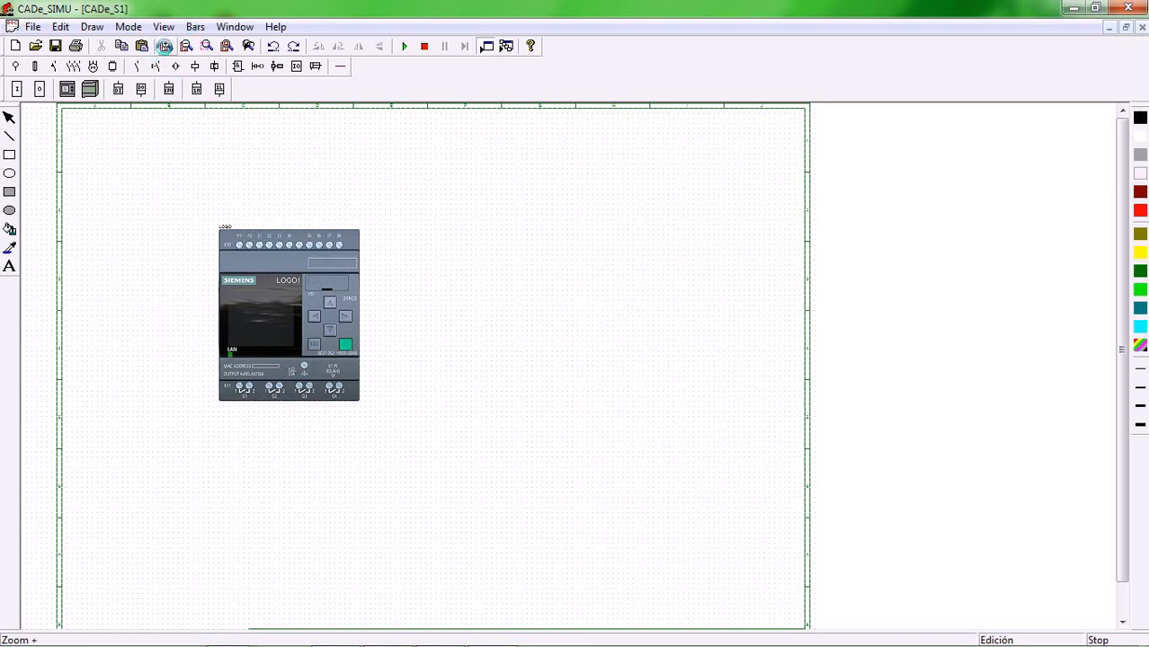
left_click(165, 46)
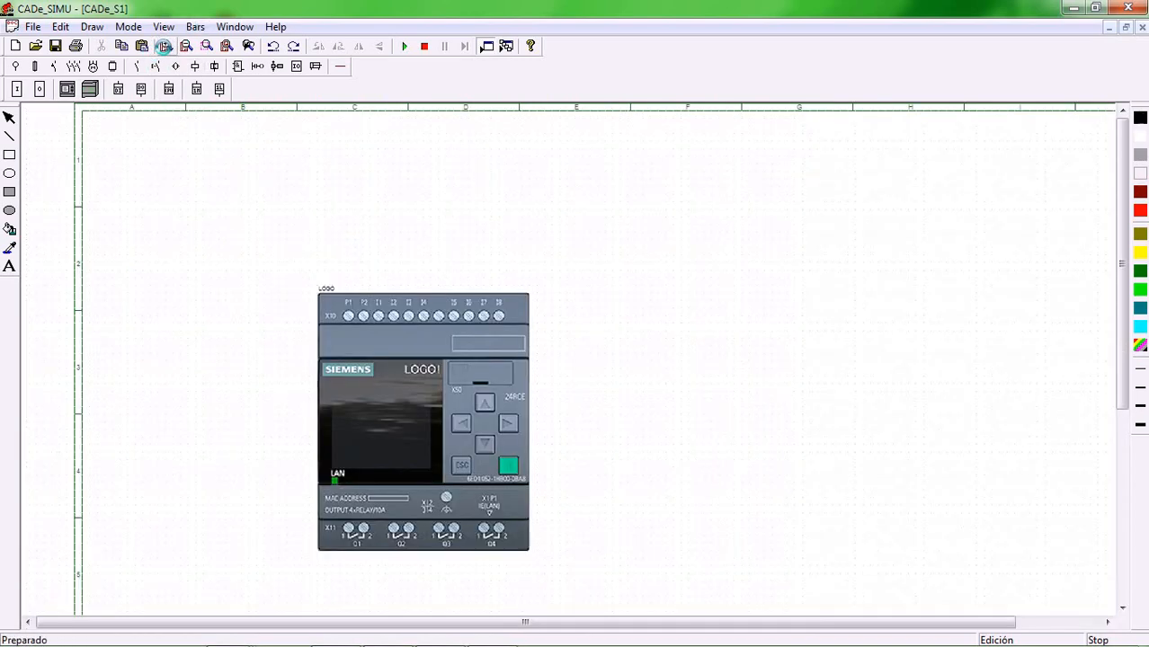
scroll(424, 303, "down", 2)
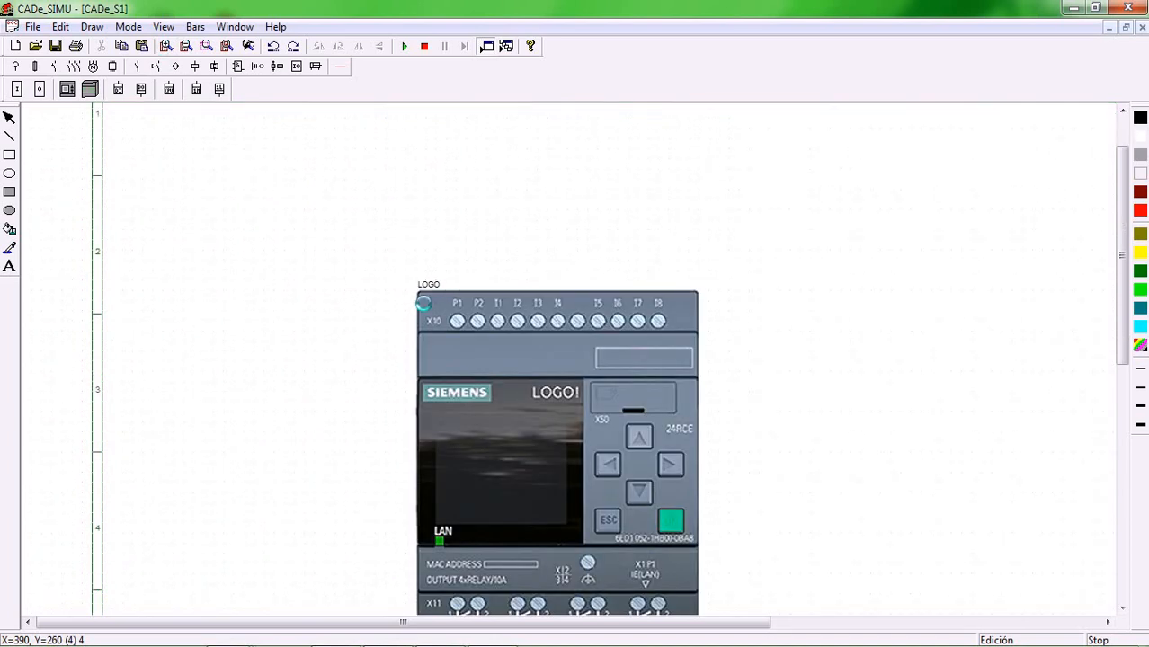
scroll(424, 303, "up", 1)
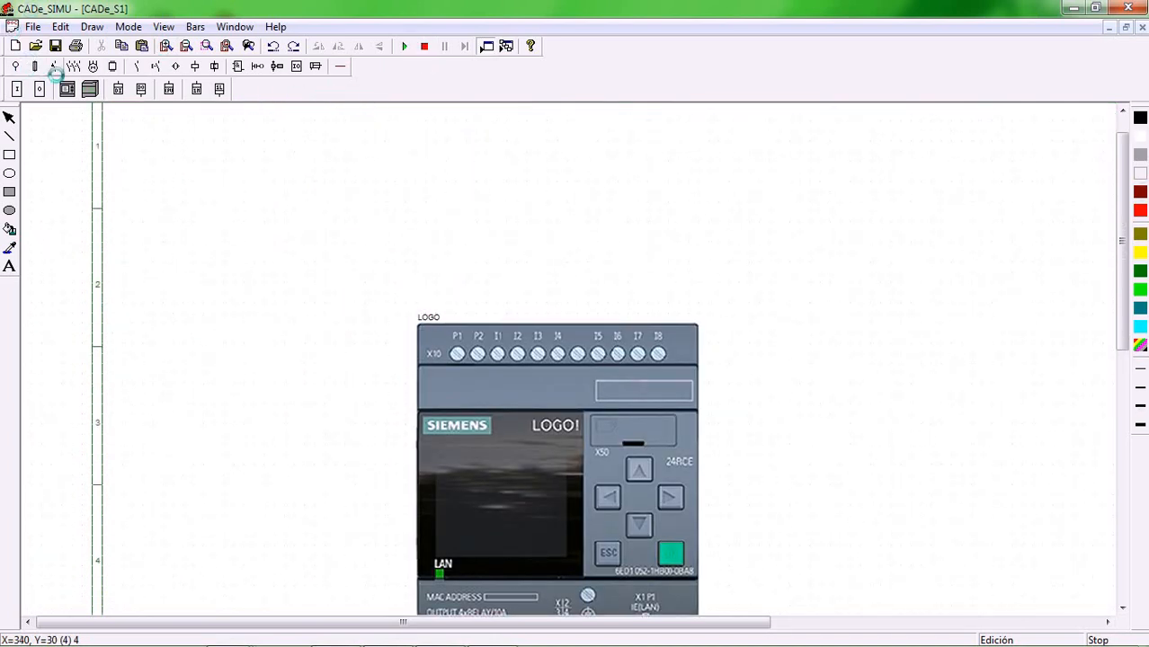
Place a single-pole circuit breaker (-F) in the upper-left area of the sheet, clear of the LOGO! module.
left_click(53, 65)
left_click(28, 90)
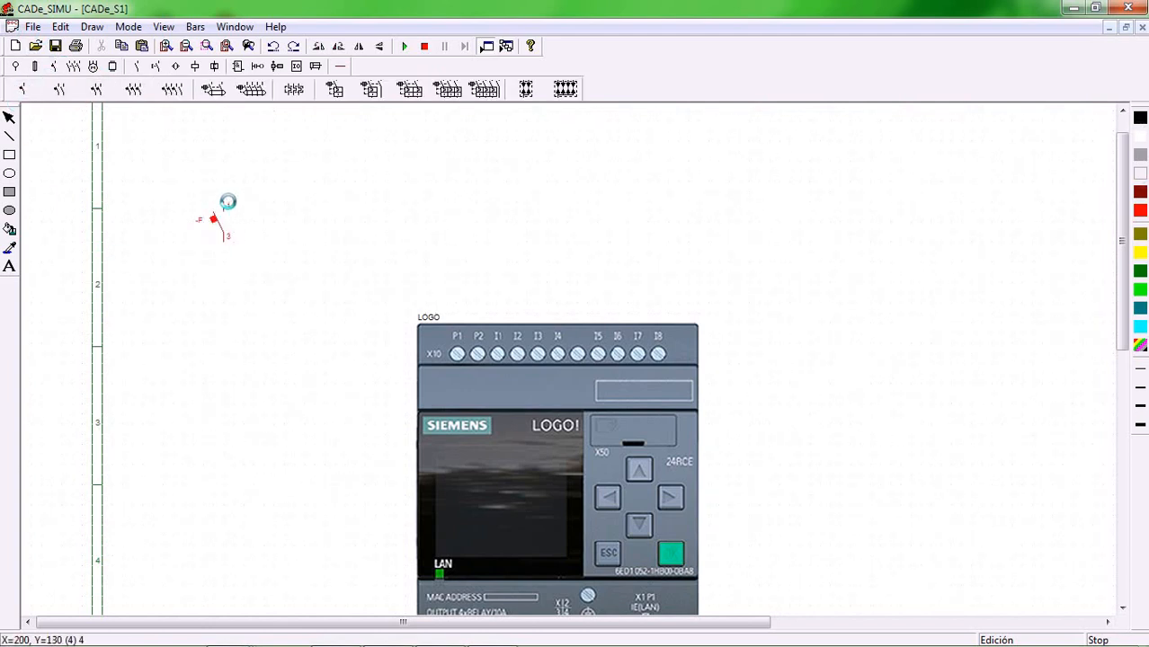
left_click(219, 152)
Place a line terminal L directly above the breaker and a neutral terminal N beside it.
left_click(16, 67)
scroll(274, 206, "up", 2)
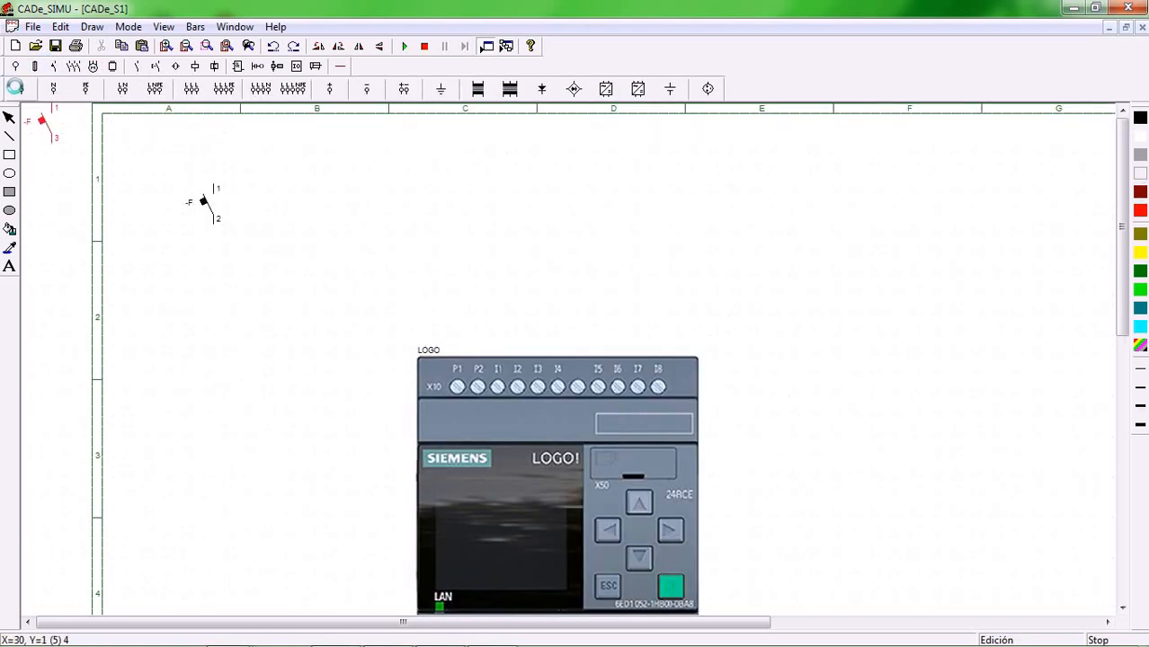
left_click(15, 88)
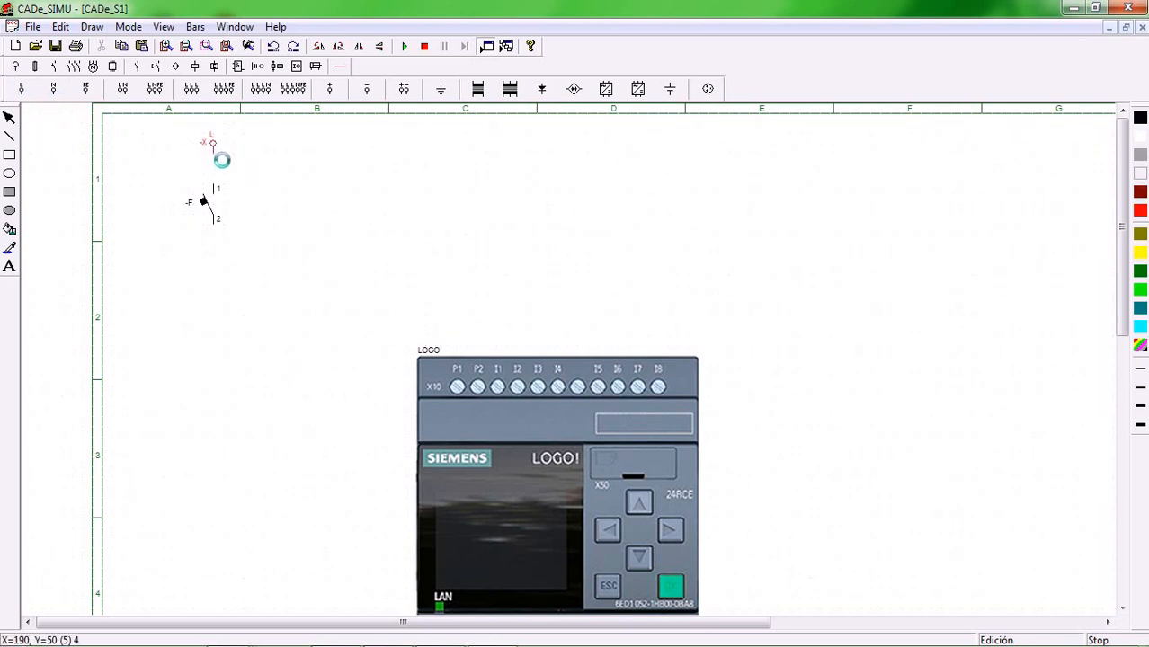
left_click(222, 164)
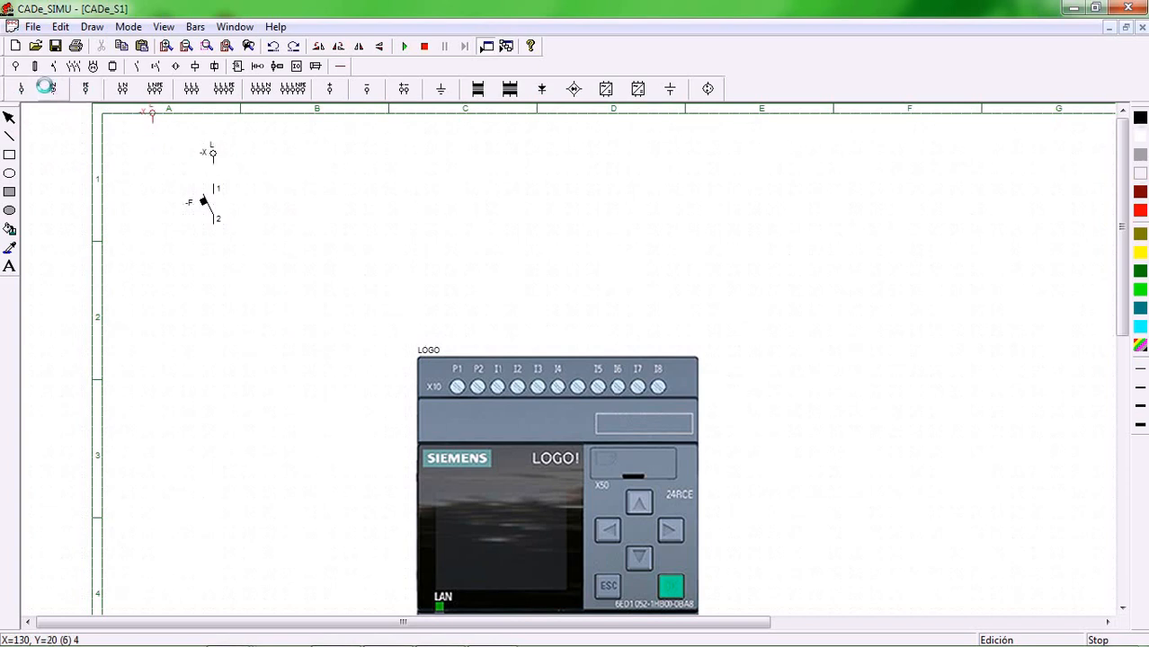
left_click(53, 87)
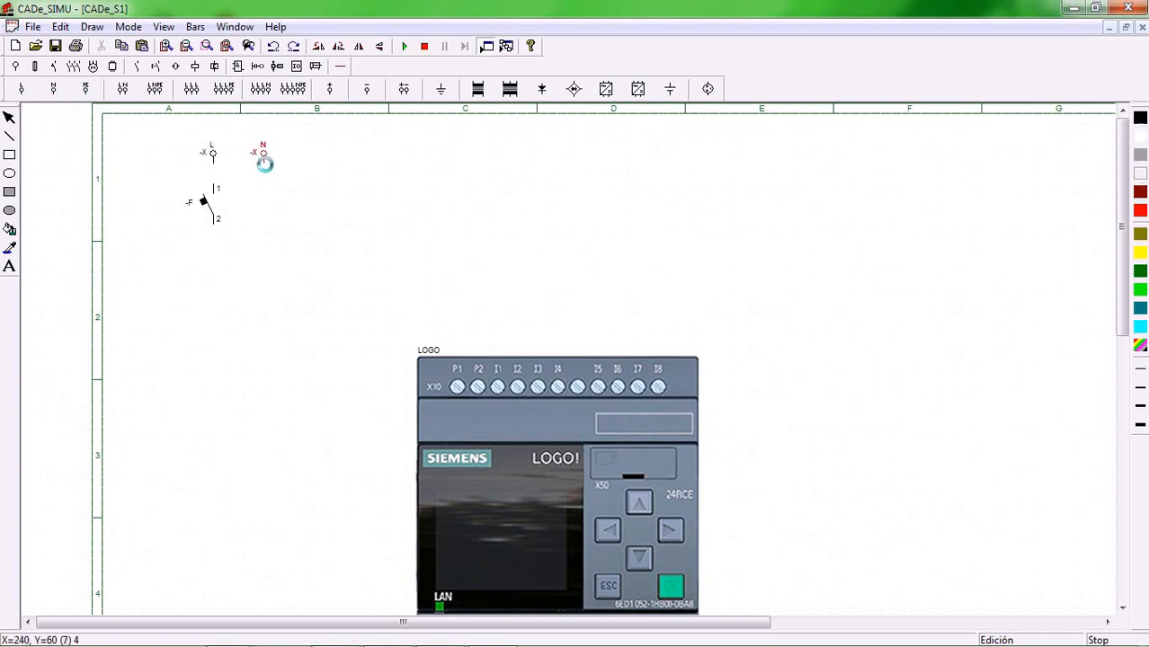
left_click(265, 164)
key("Escape")
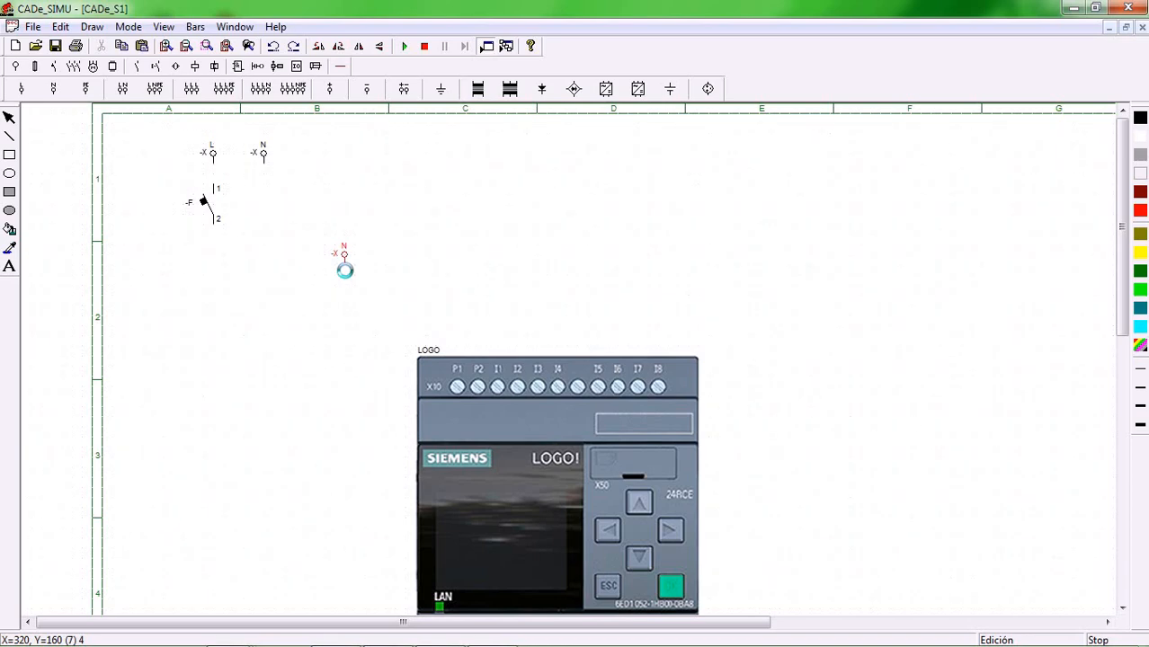
key("Escape")
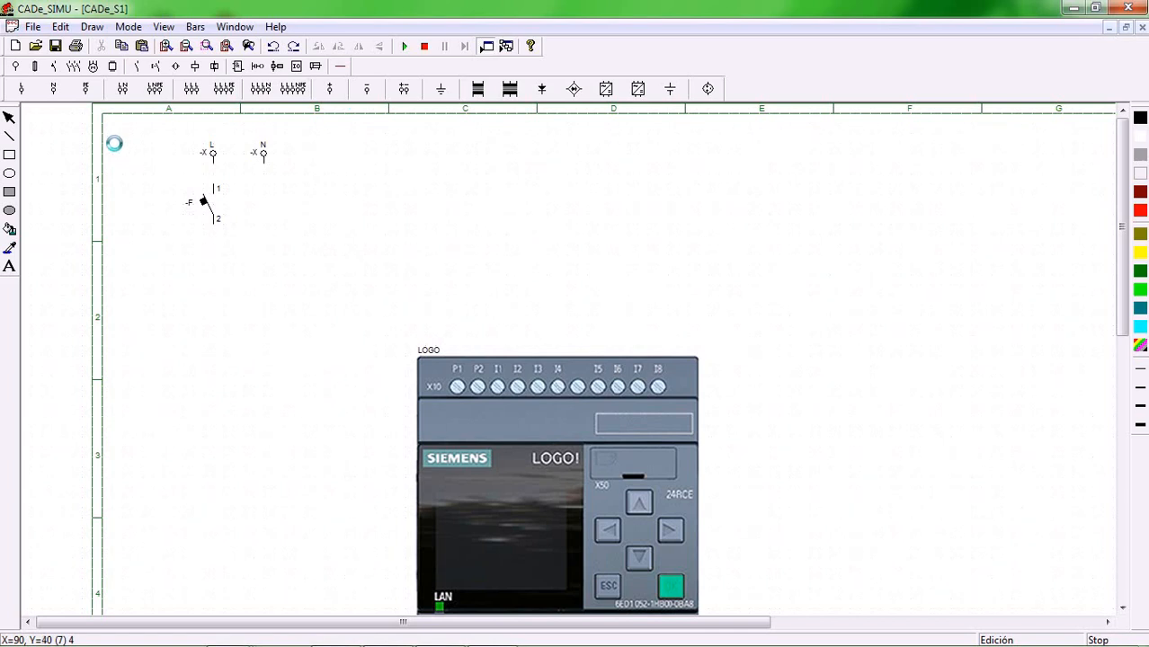
Wire terminal L to the breaker, and run the line and neutral conductors straight down past the LOGO! module.
left_click(341, 66)
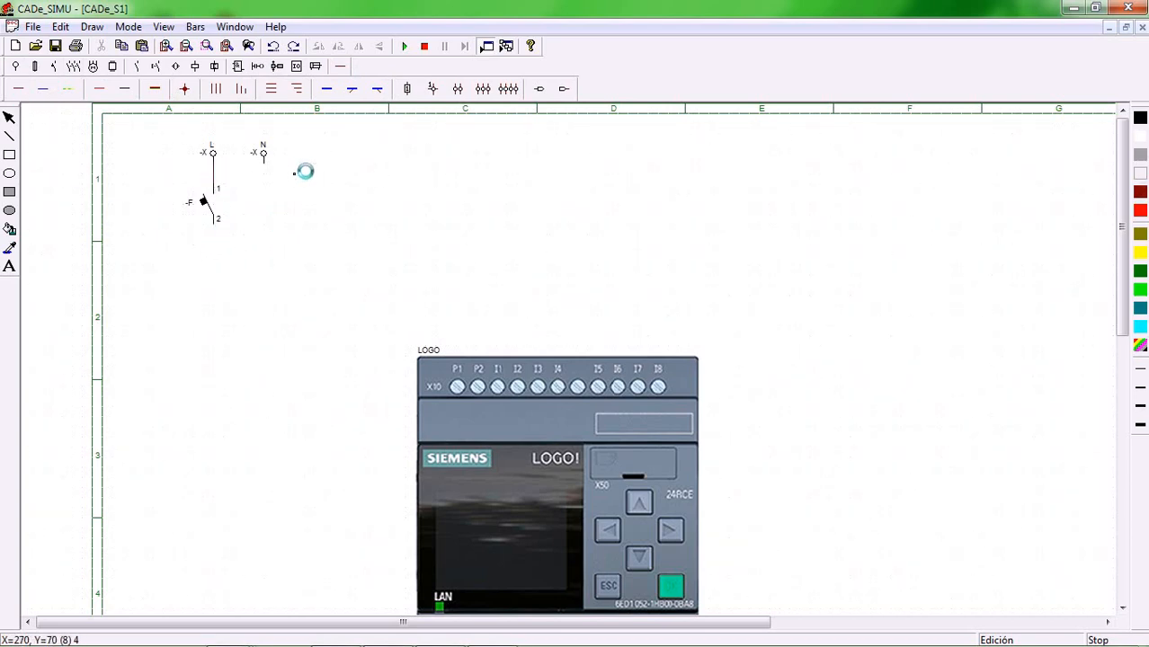
left_click(163, 46)
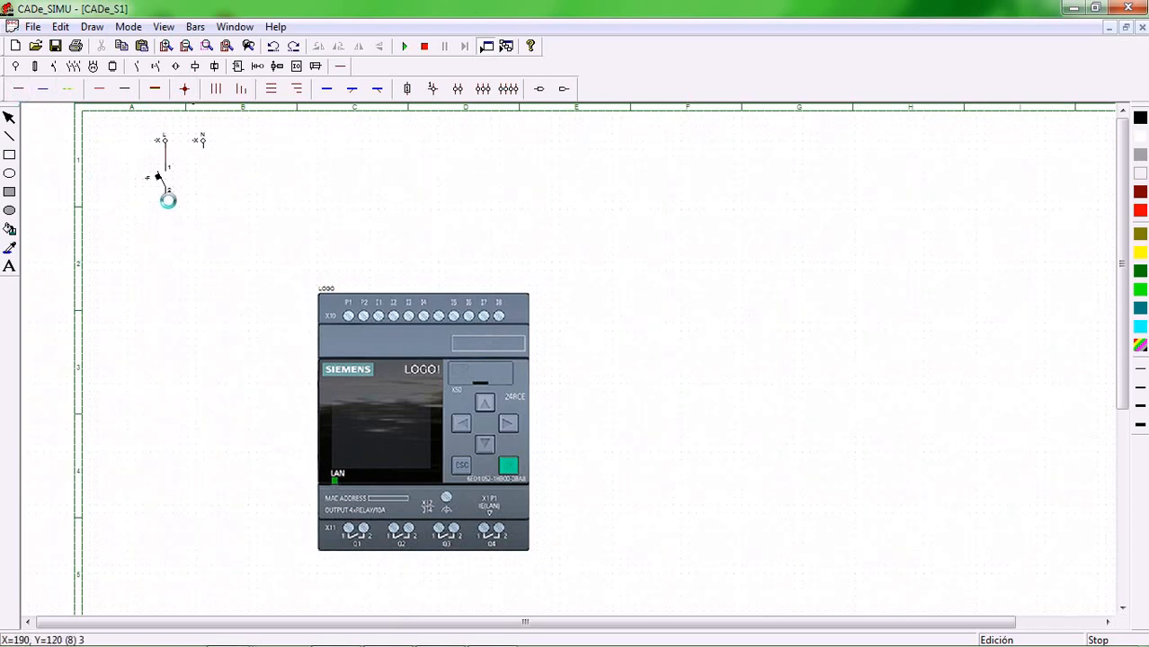
left_click_drag(168, 210, 184, 608)
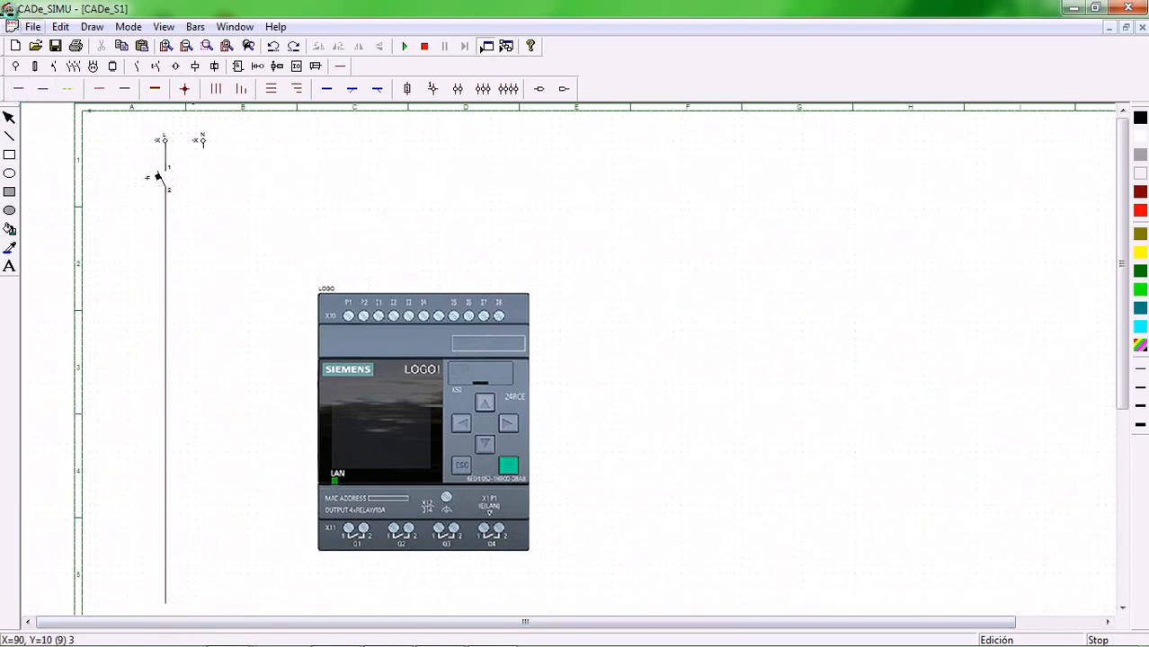
left_click(42, 88)
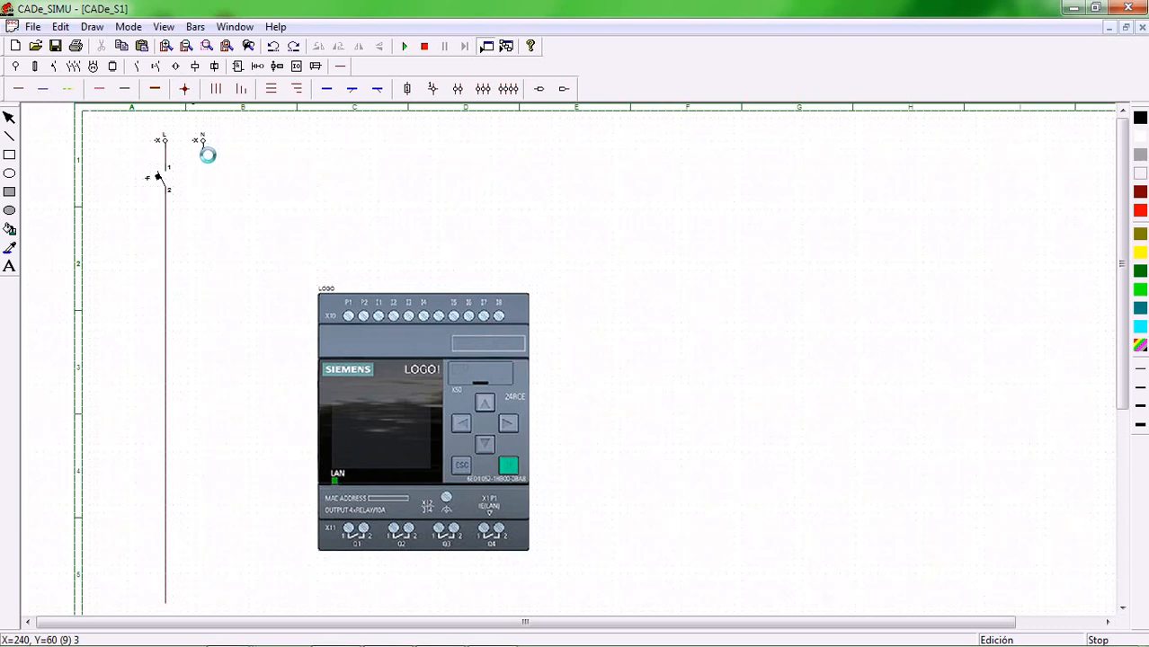
left_click_drag(207, 156, 203, 609)
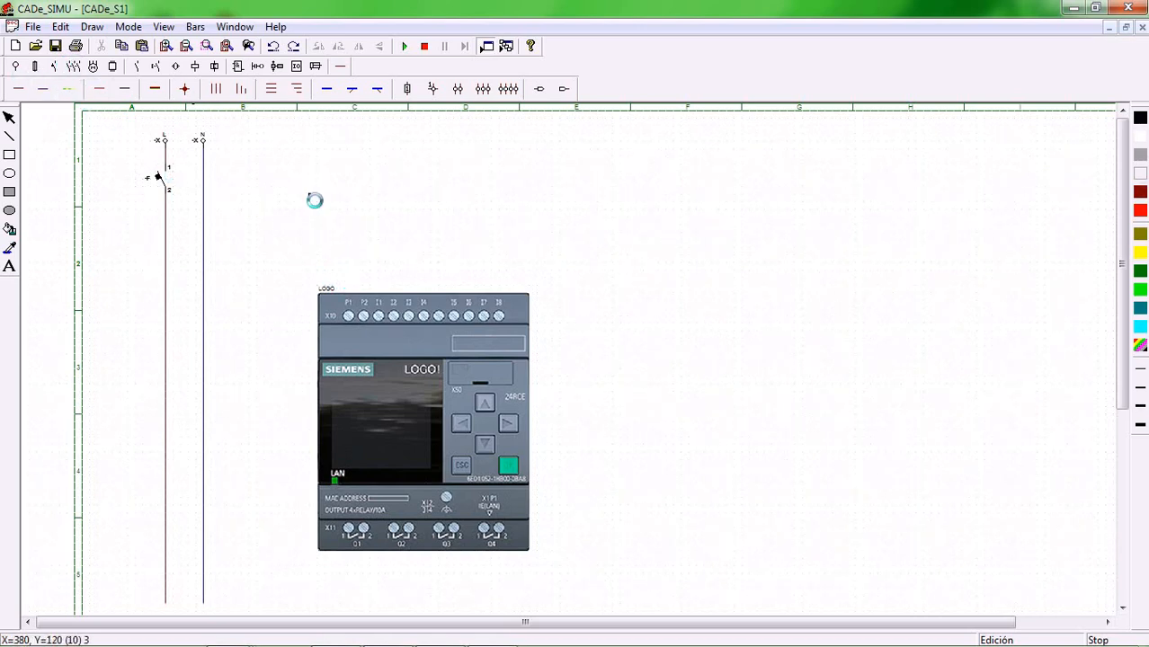
Move the LOGO! module up and closer to the supply conductors, and place an NO push button above its I1 input.
left_click(376, 349)
mouse_move(376, 349)
left_mouse_down()
mouse_move(372, 362)
mouse_move(321, 338)
left_mouse_up()
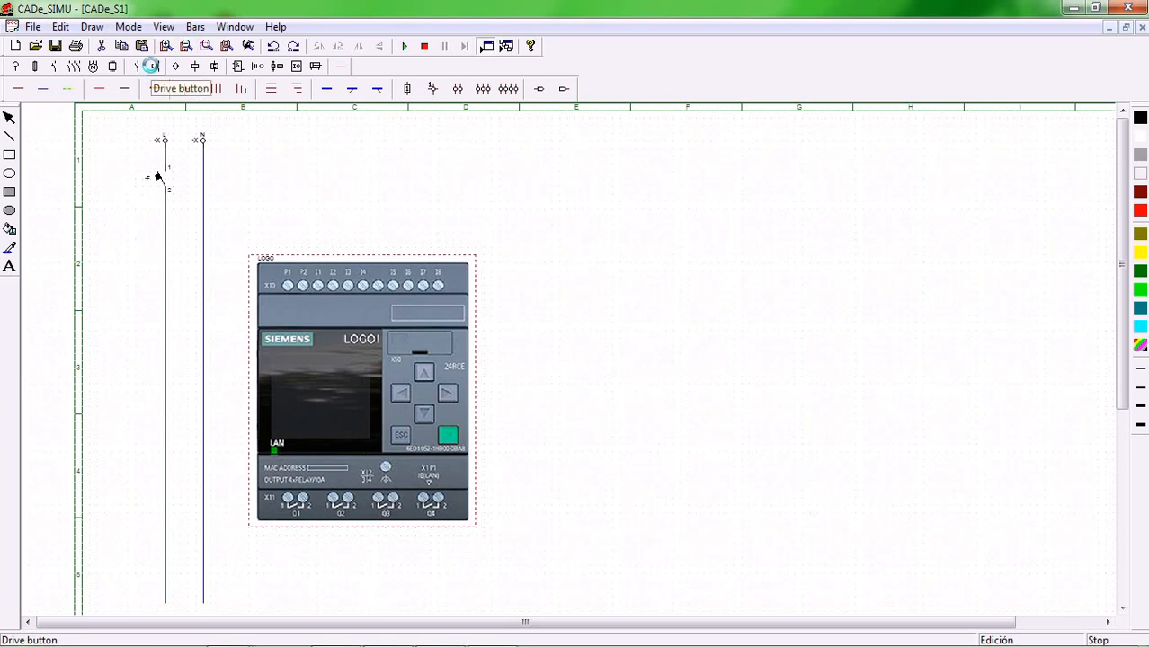
left_click(151, 65)
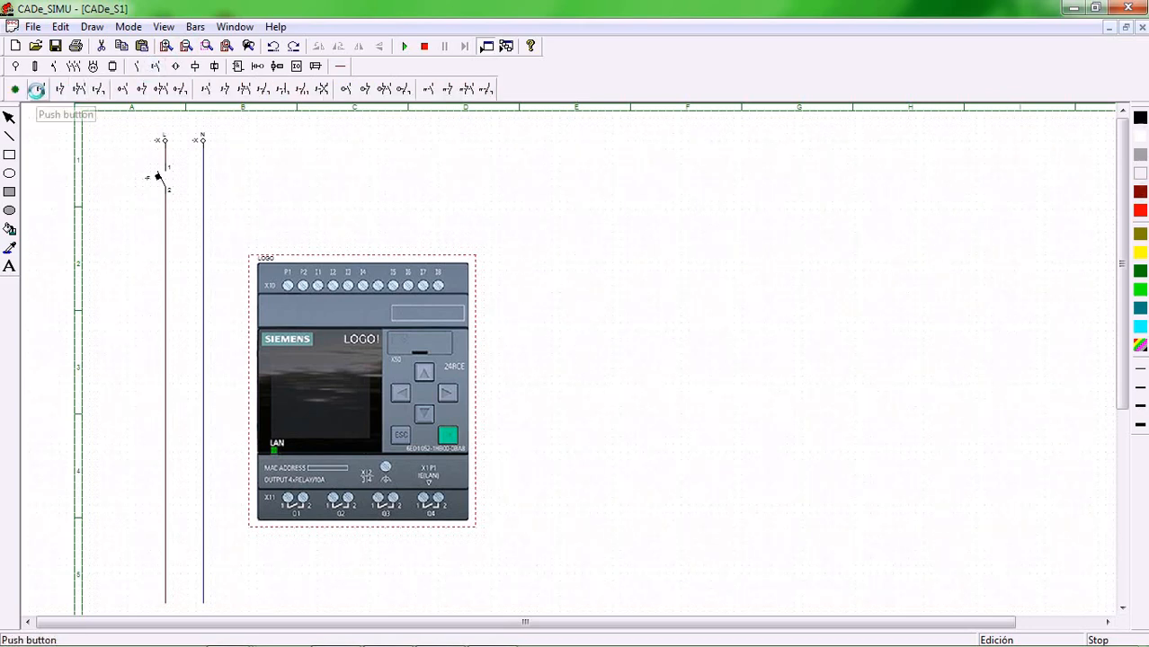
left_click(36, 89)
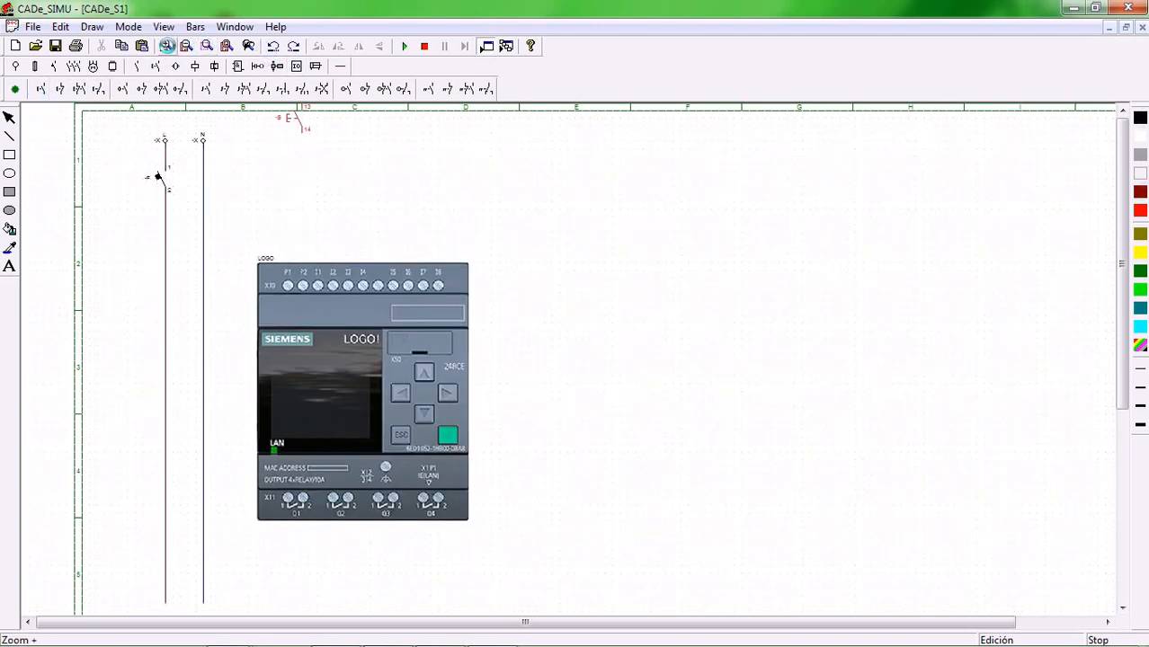
left_click(166, 46)
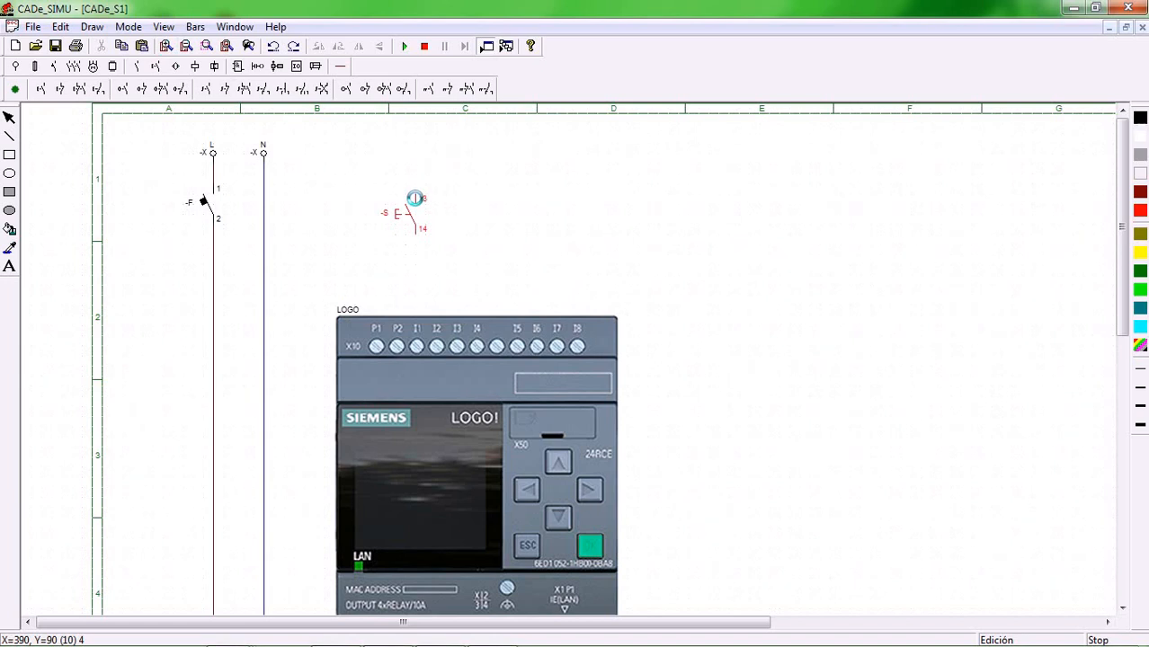
left_click(415, 198)
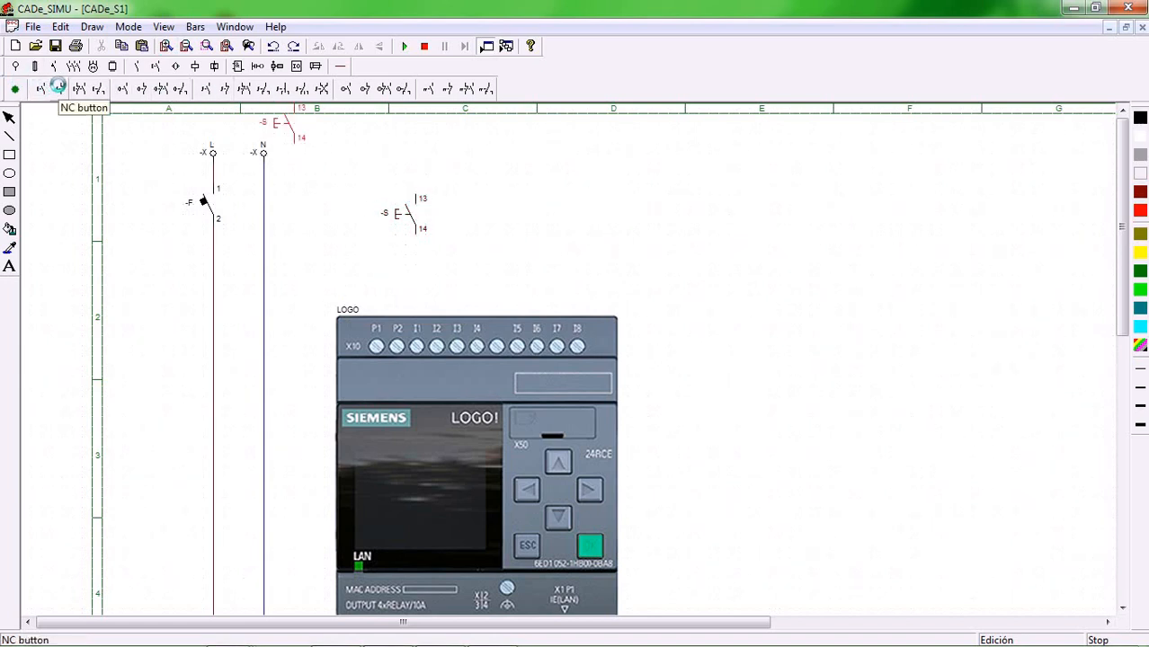
Place an NC push button and an NO auxiliary heat relay contact in line beside the NO push button.
left_click(57, 86)
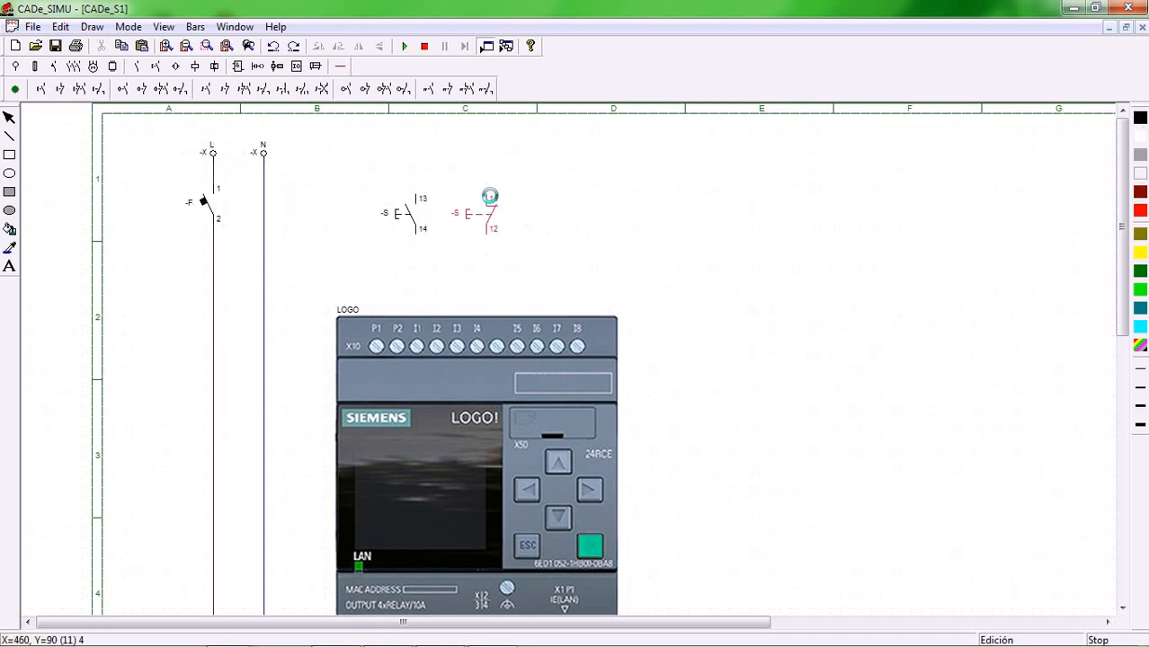
left_click(489, 196)
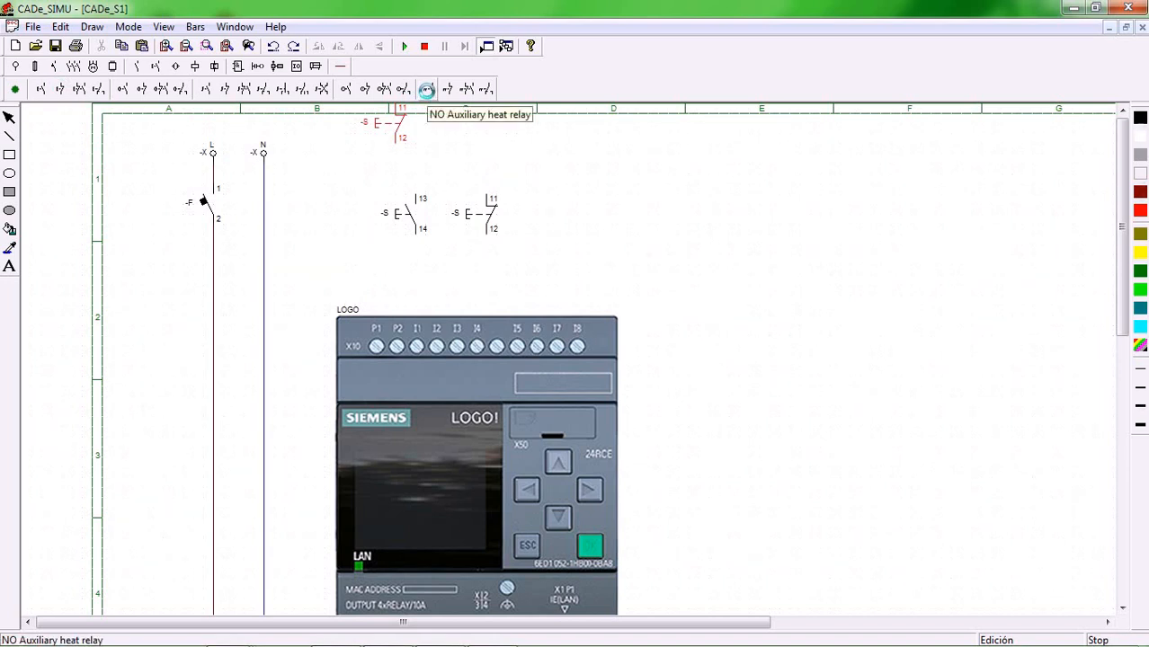
left_click(426, 90)
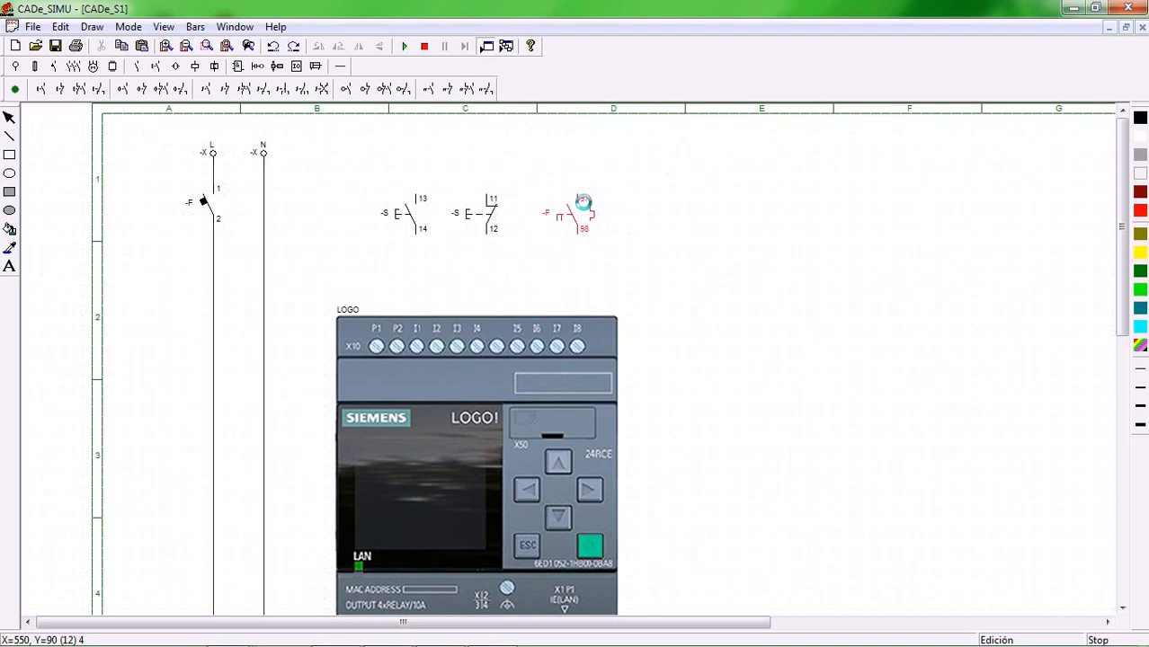
left_click(584, 201)
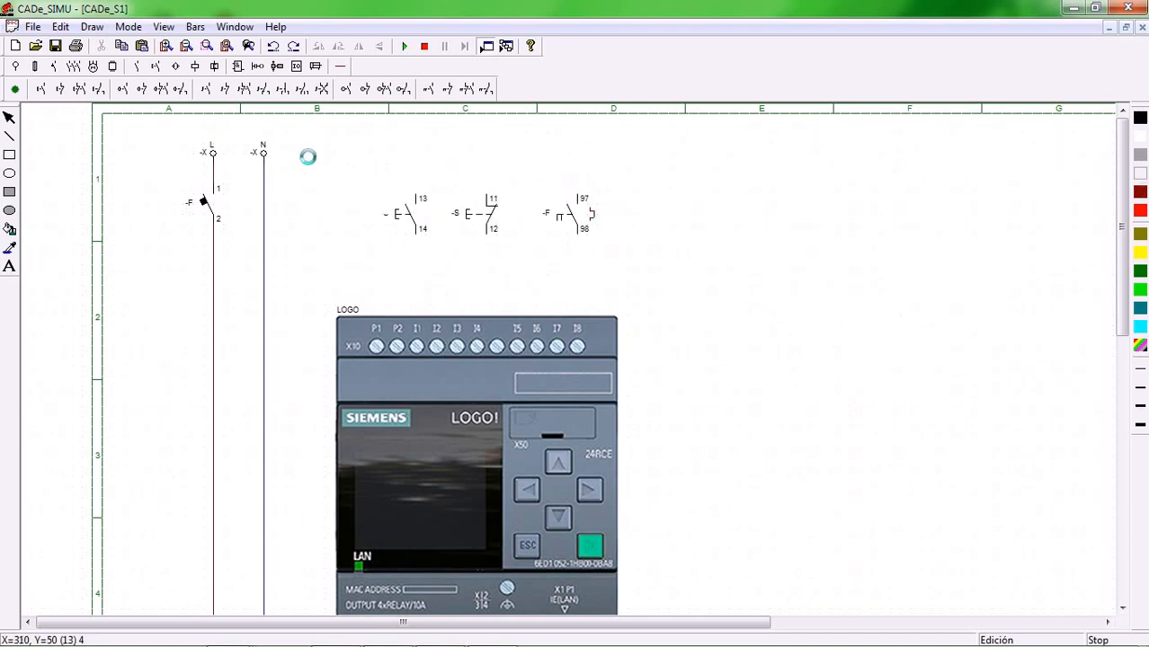
Name the NO push button S1 with the visible function START, and the NC push button S2 with the visible function STOP.
double_click(405, 215)
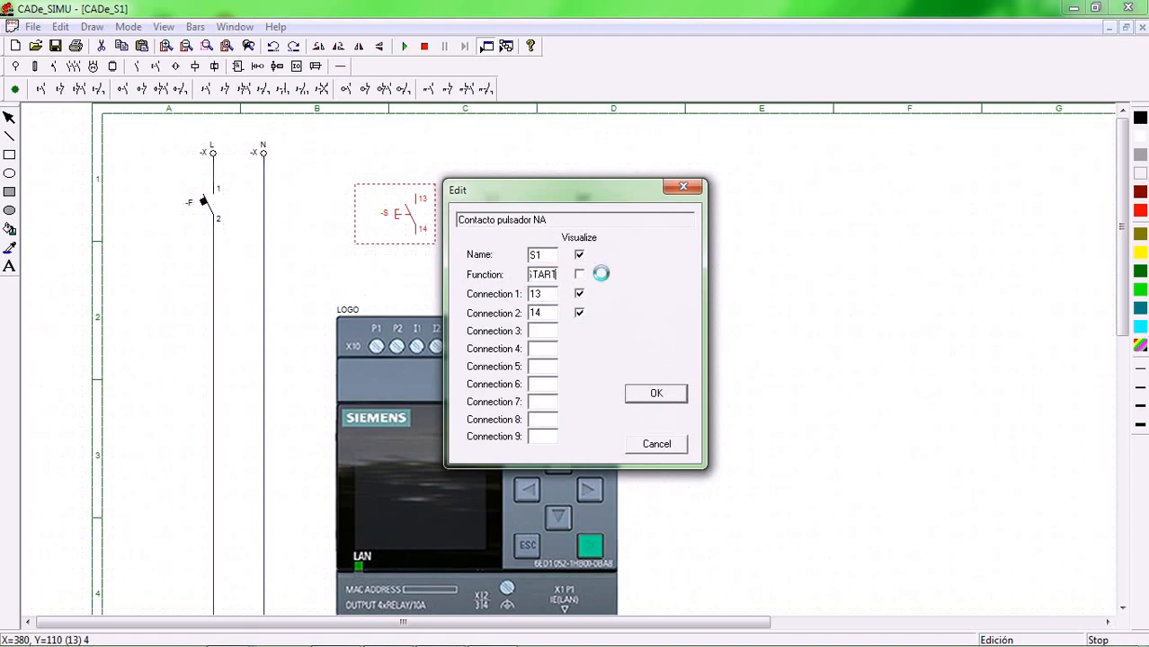
left_click(636, 393)
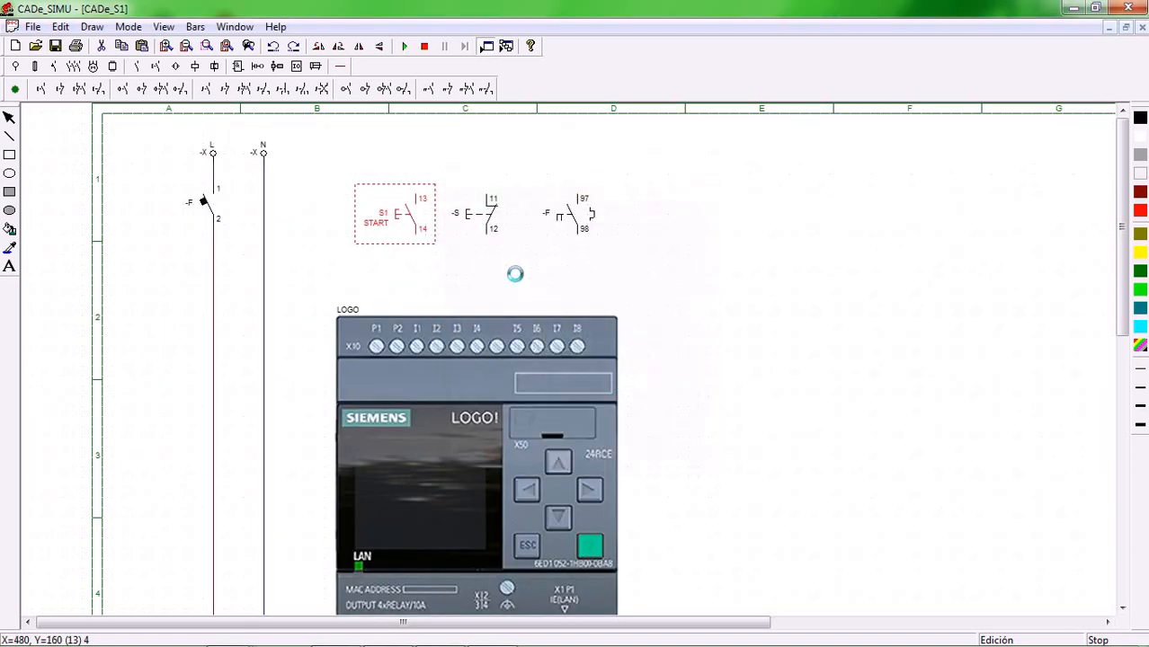
left_click(484, 224)
double_click(476, 210)
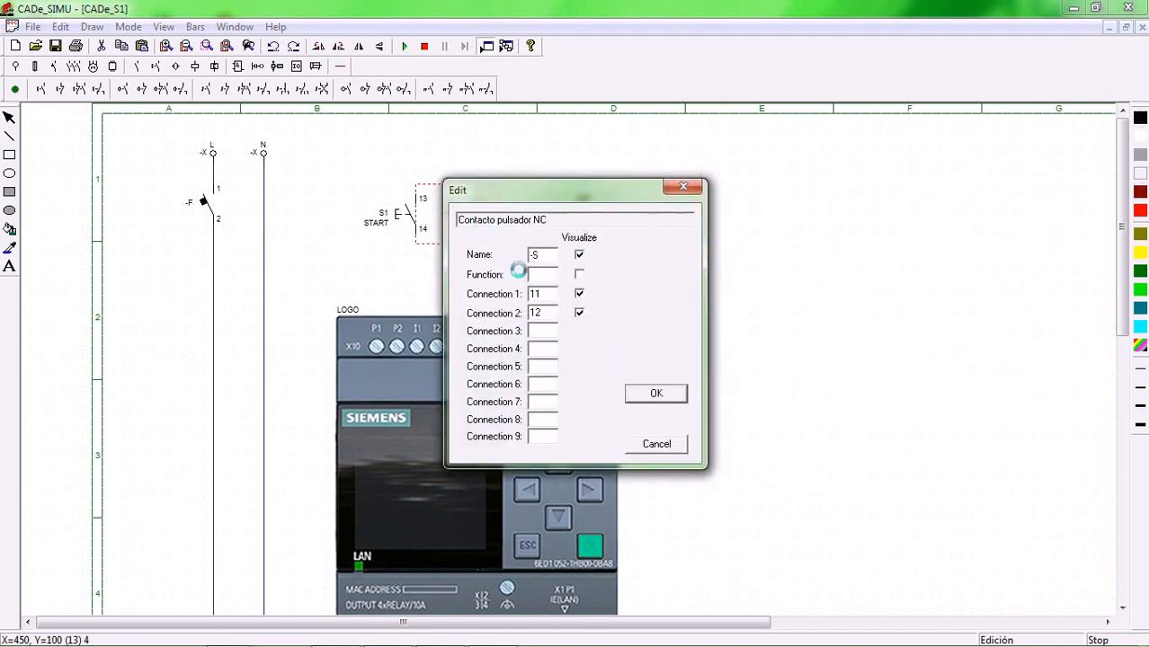
left_click_drag(545, 258, 520, 250)
type("STOP")
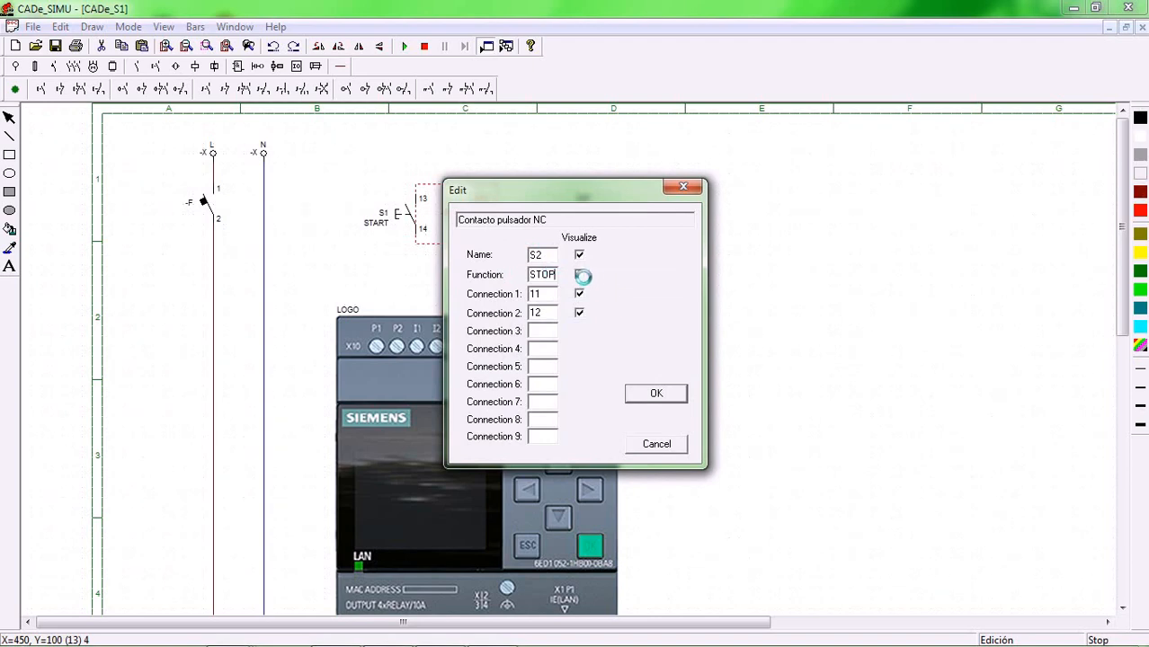
left_click(633, 392)
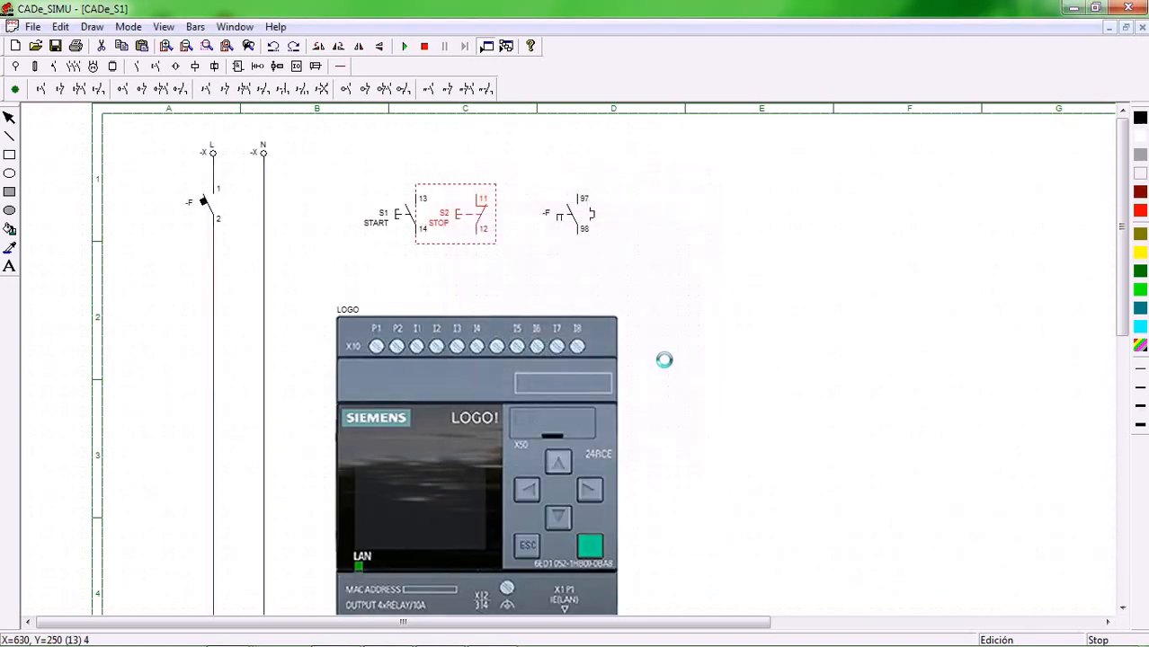
Name the heat relay contact OL1.
double_click(577, 220)
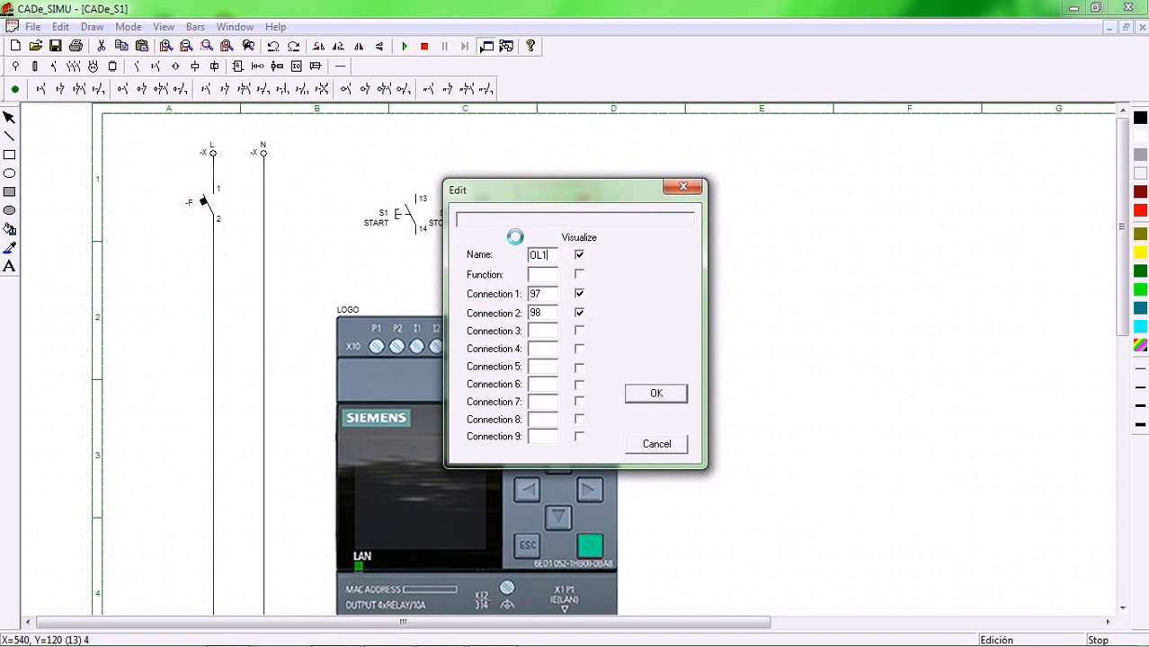
type("OL1")
left_click(636, 393)
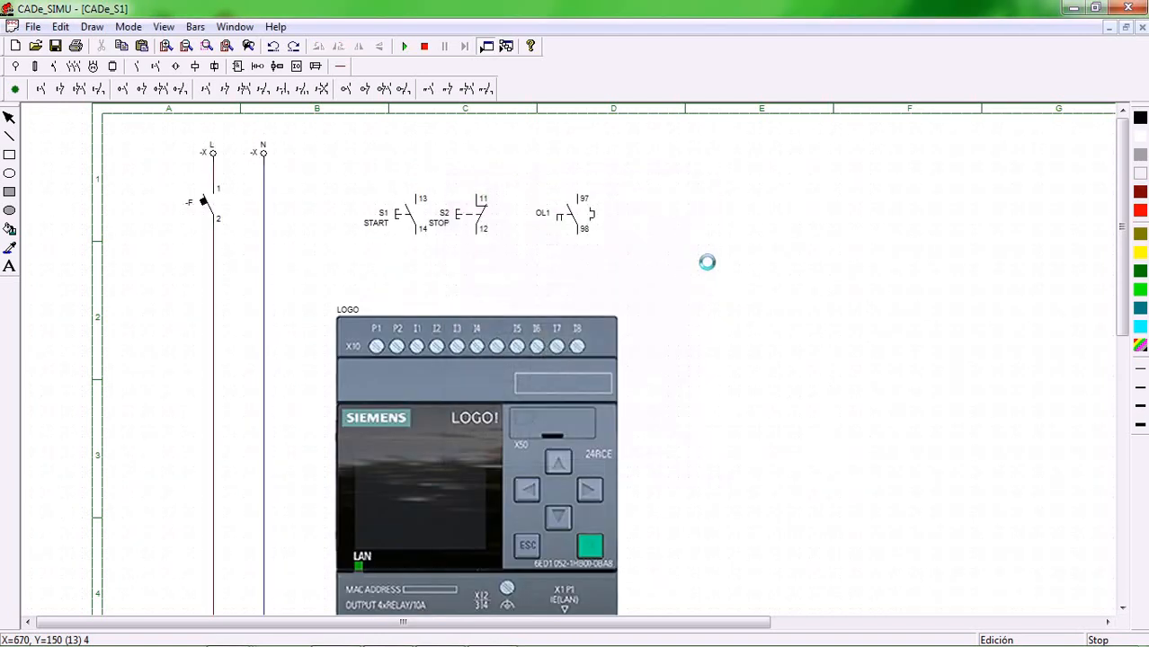
Shift the STOP push button S2 slightly away from S1, keeping it in line with the other contacts.
left_click(577, 220)
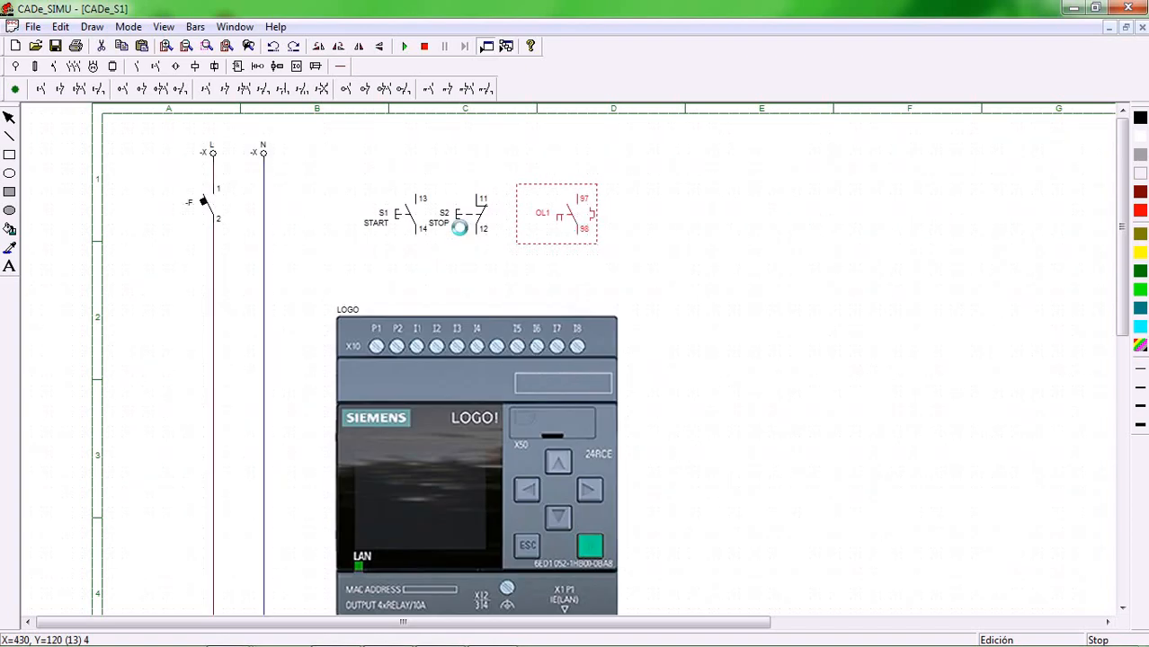
left_click(462, 219)
double_click(462, 219)
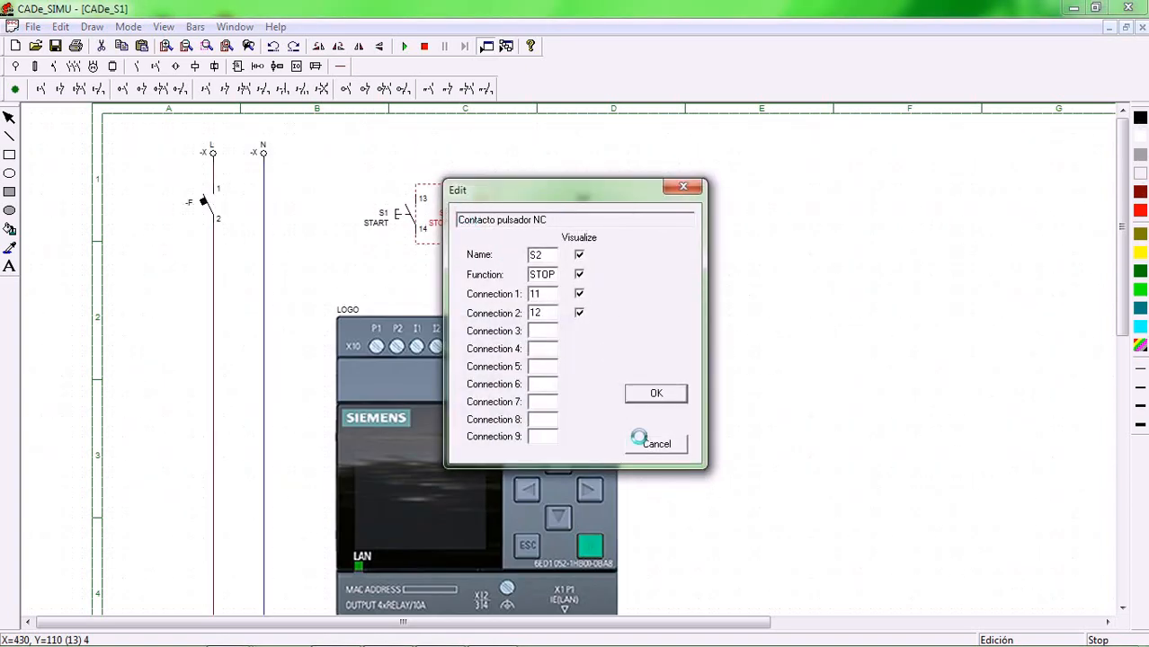
left_click(634, 392)
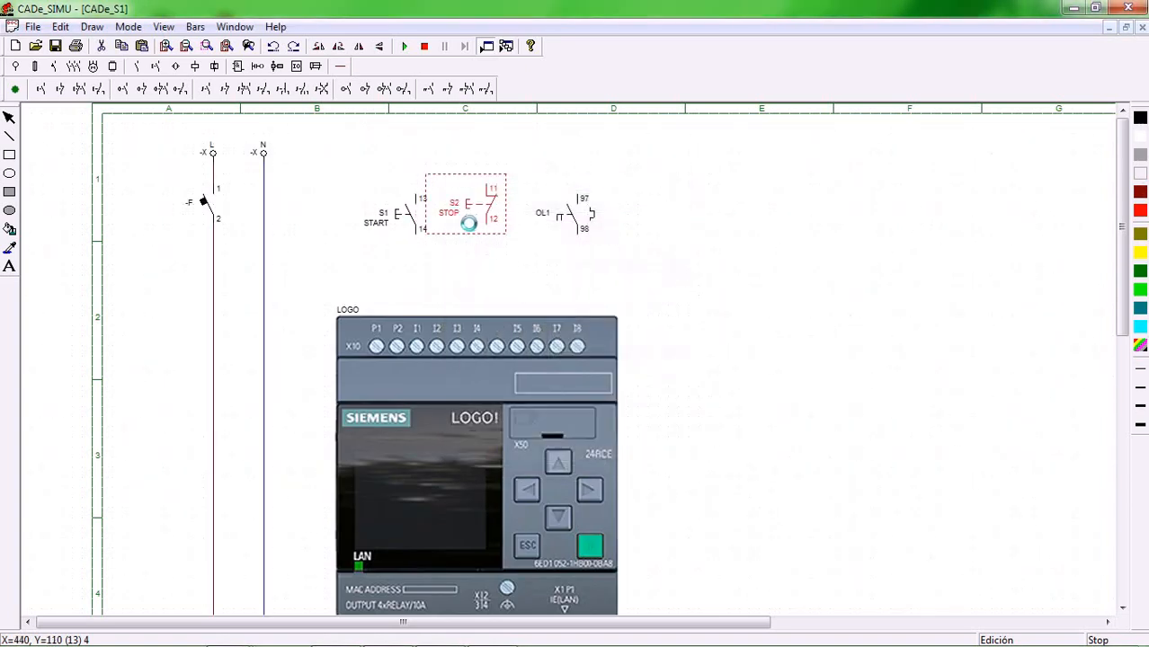
left_click_drag(471, 220, 473, 226)
left_click(730, 266)
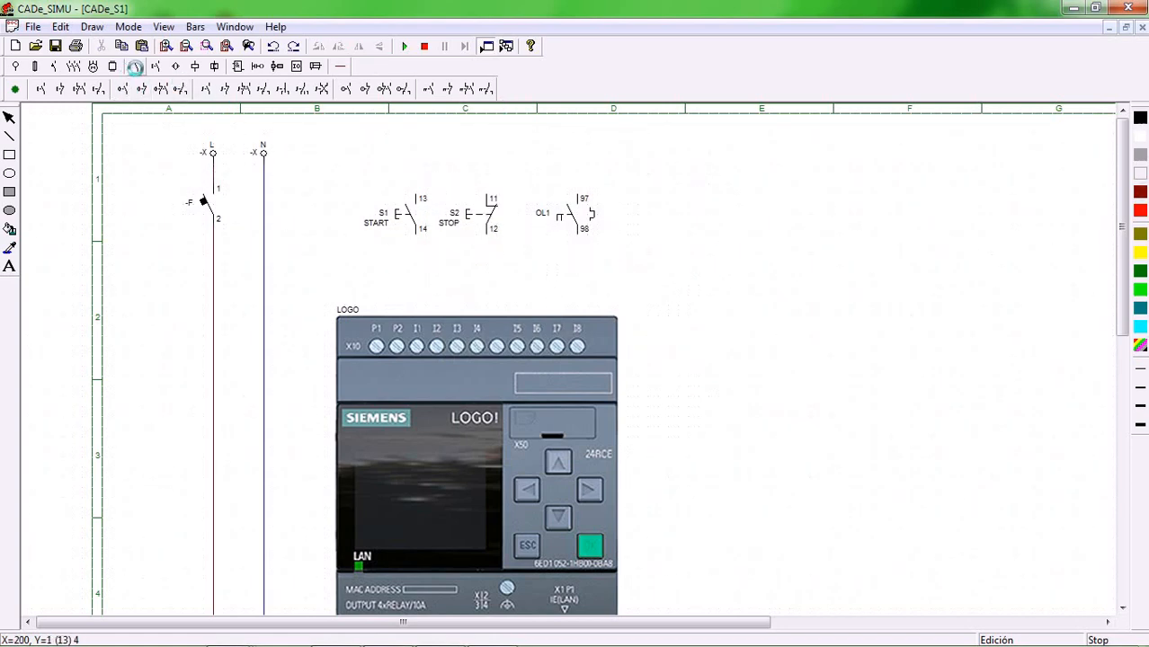
Wire the lower terminals of S1, S2 and OL1 to LOGO! inputs I1, I2 and I3 respectively.
left_click(338, 67)
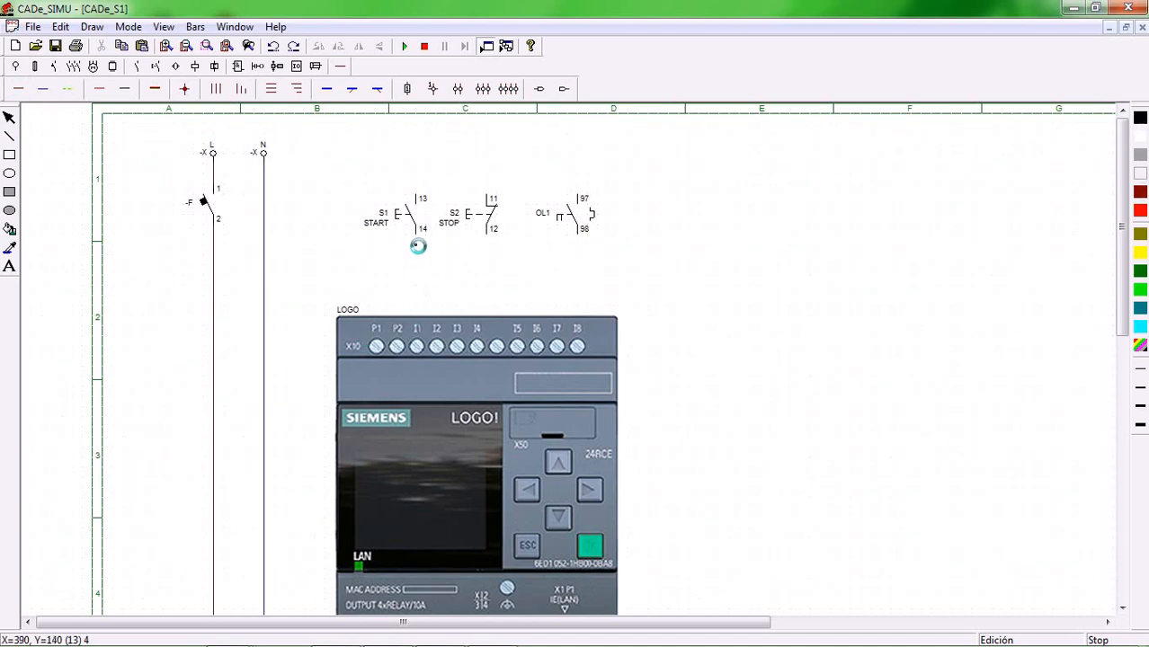
left_click_drag(417, 241, 416, 312)
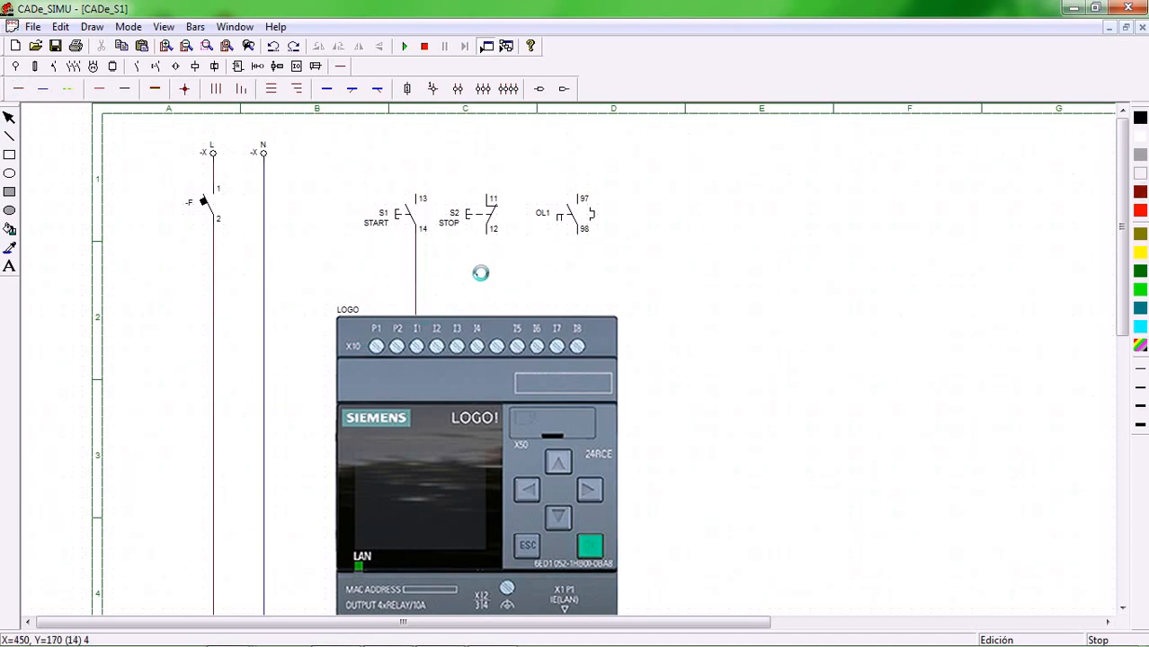
left_click_drag(489, 241, 440, 320)
left_click_drag(580, 240, 466, 319)
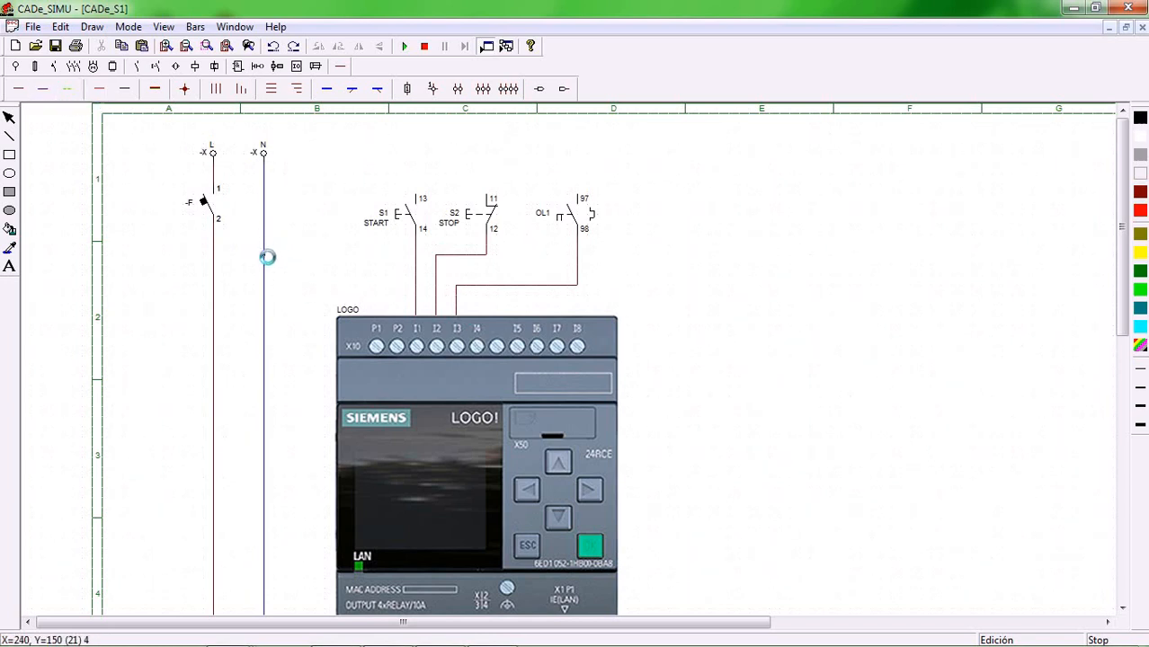
Wire LOGO! terminal P2 to the N line and P1 to the L line, and feed the upper terminals of S1, S2 and OL1 from L.
left_click_drag(267, 259, 397, 316)
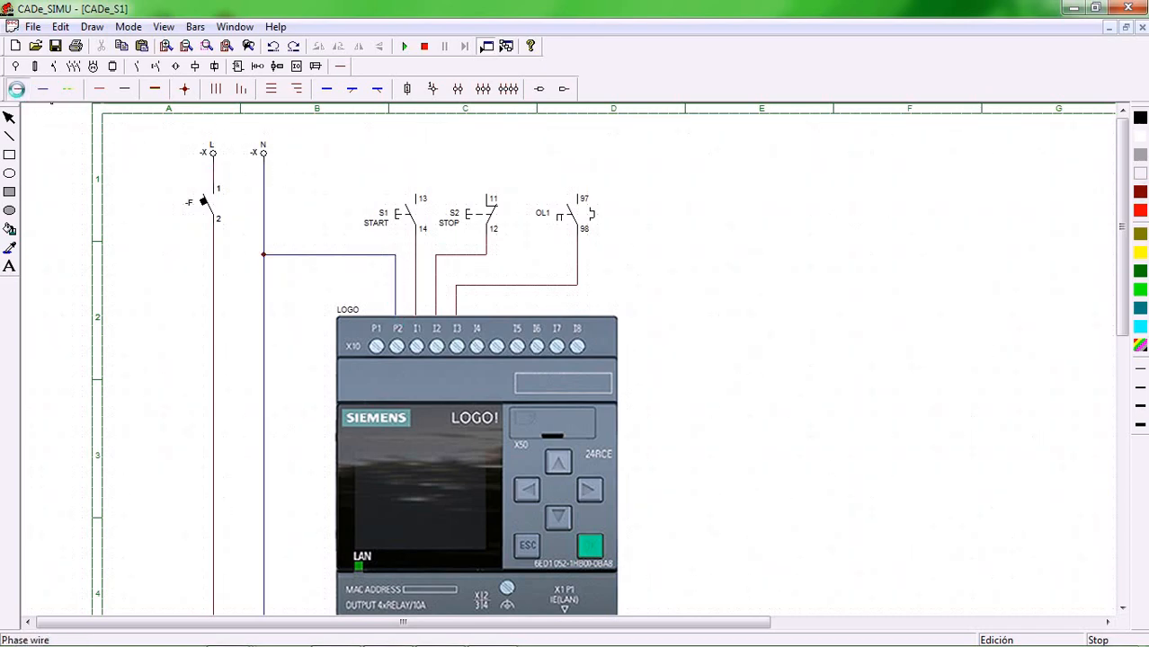
left_click_drag(375, 319, 216, 286)
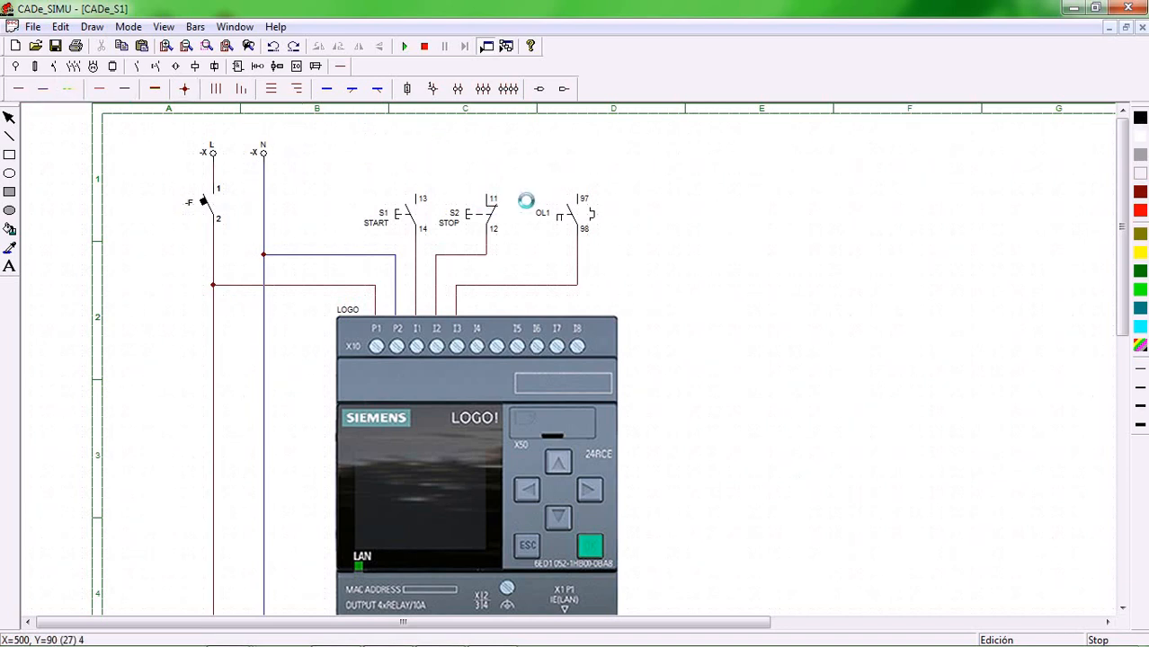
left_click_drag(582, 199, 305, 285)
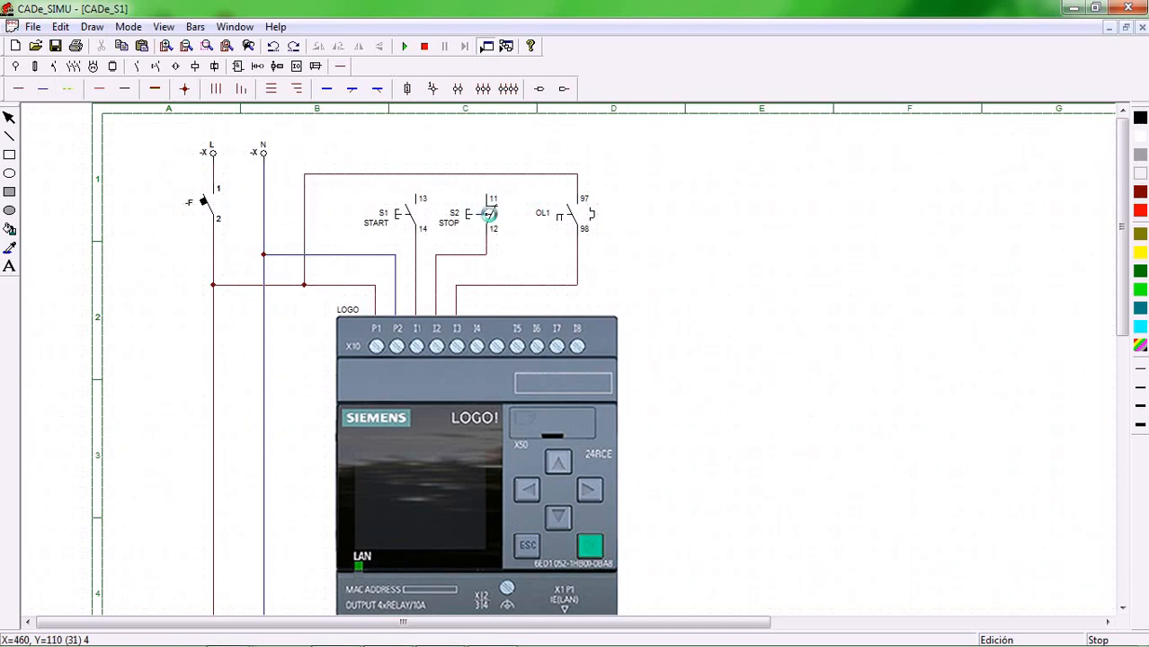
left_click_drag(417, 199, 415, 176)
left_click_drag(486, 197, 491, 181)
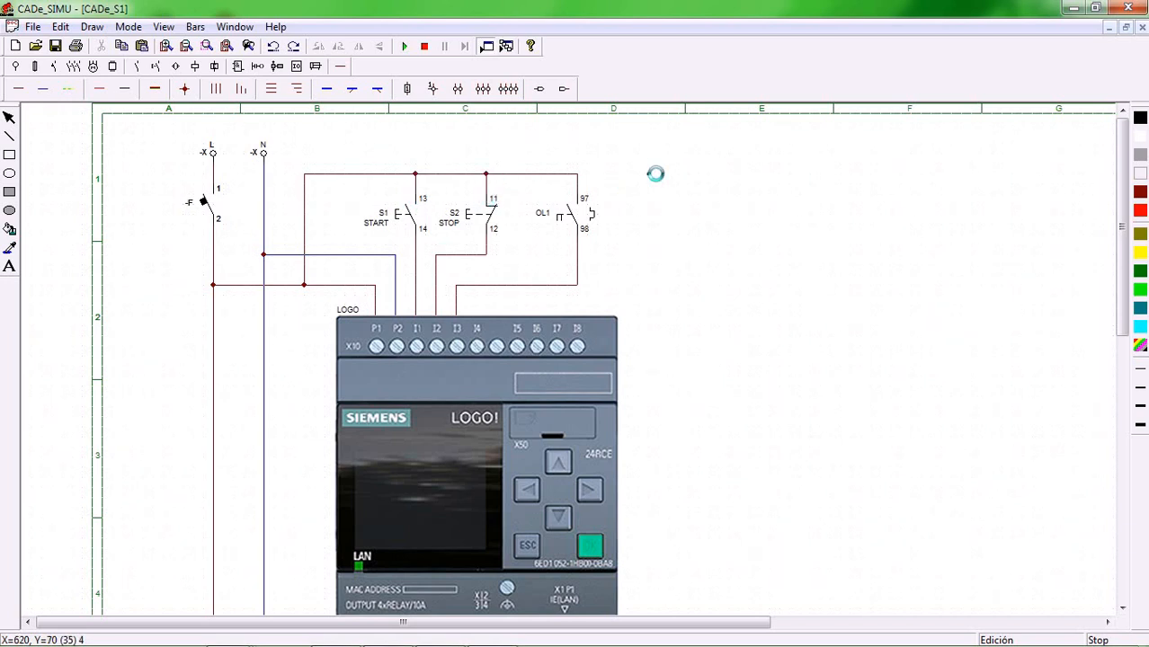
Place an NC auxiliary heat relay contact beneath LOGO! output Q1, in line with the output's terminal 2.
scroll(754, 262, "down", 1)
scroll(745, 264, "down", 2)
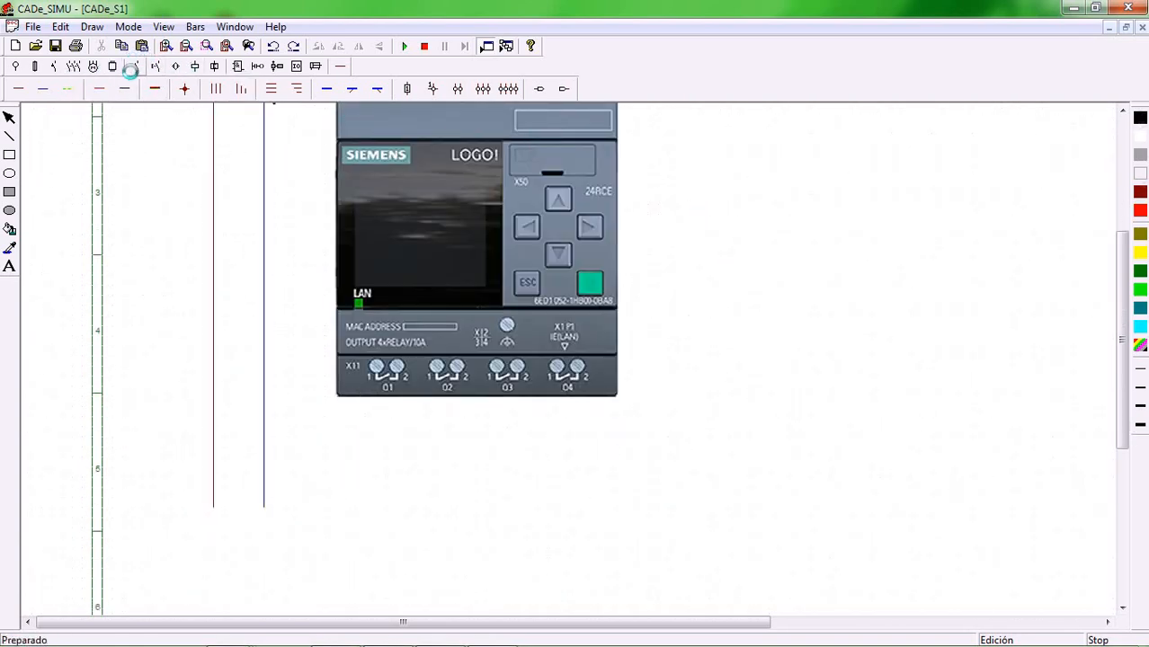
left_click(133, 65)
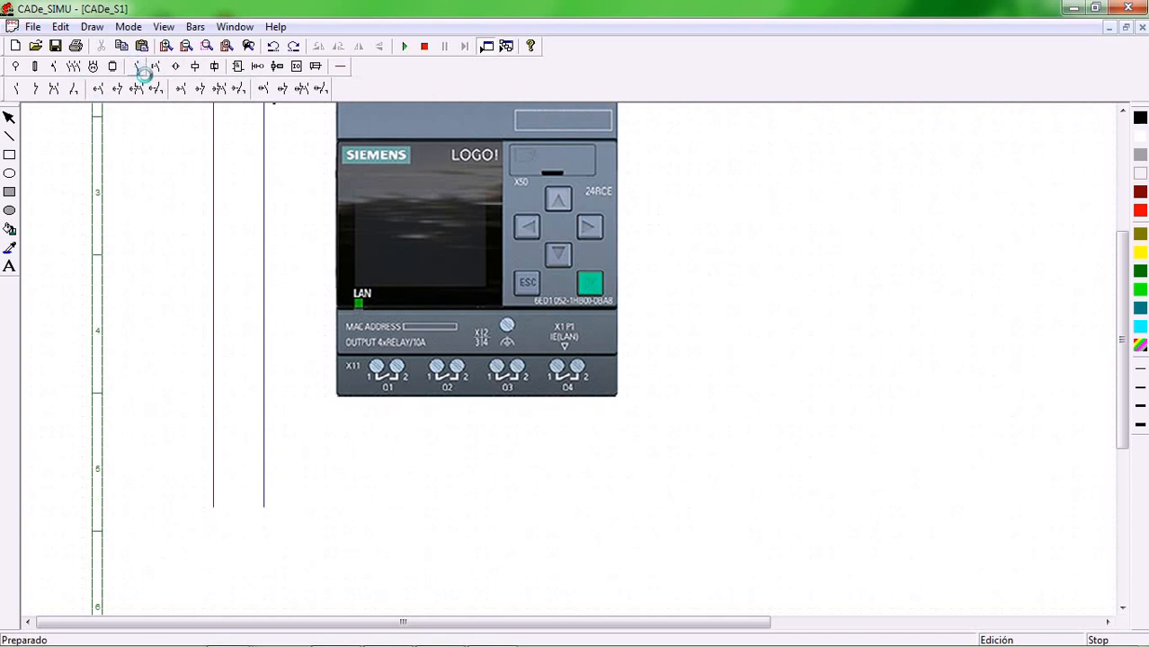
left_click(155, 66)
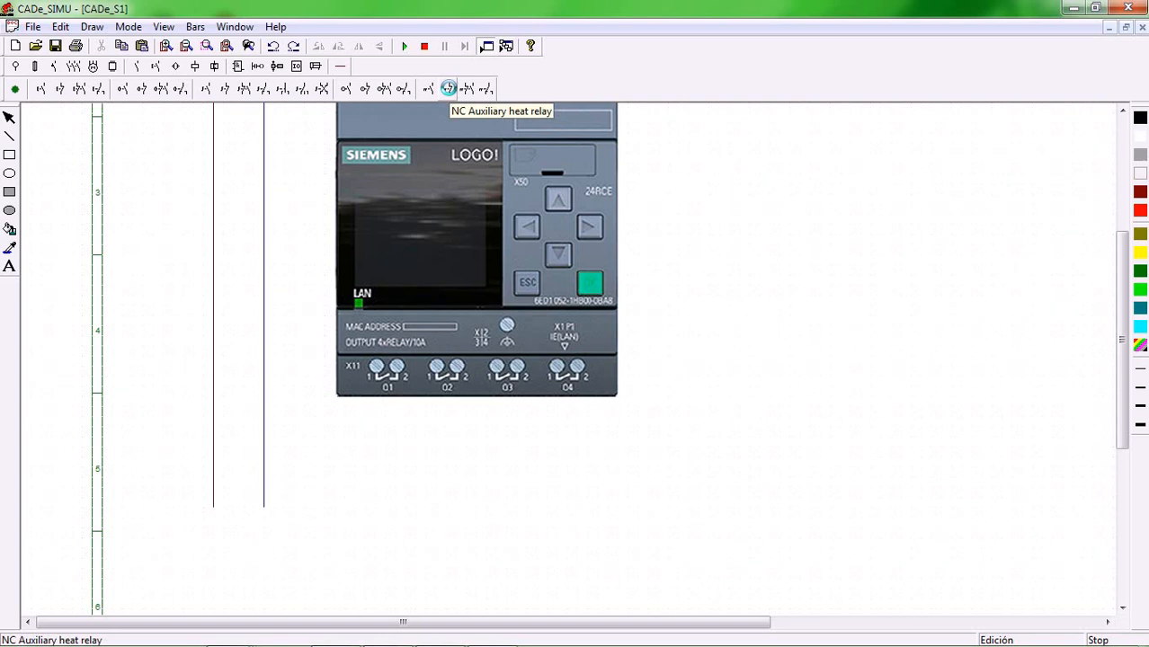
left_click(448, 89)
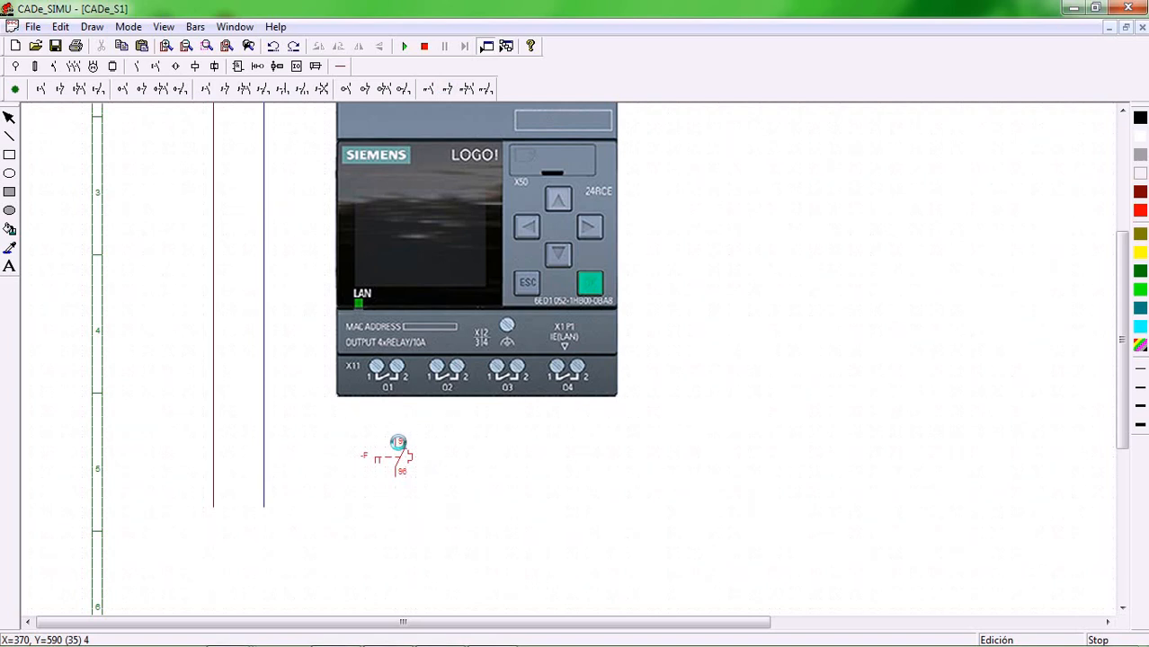
left_click(398, 447)
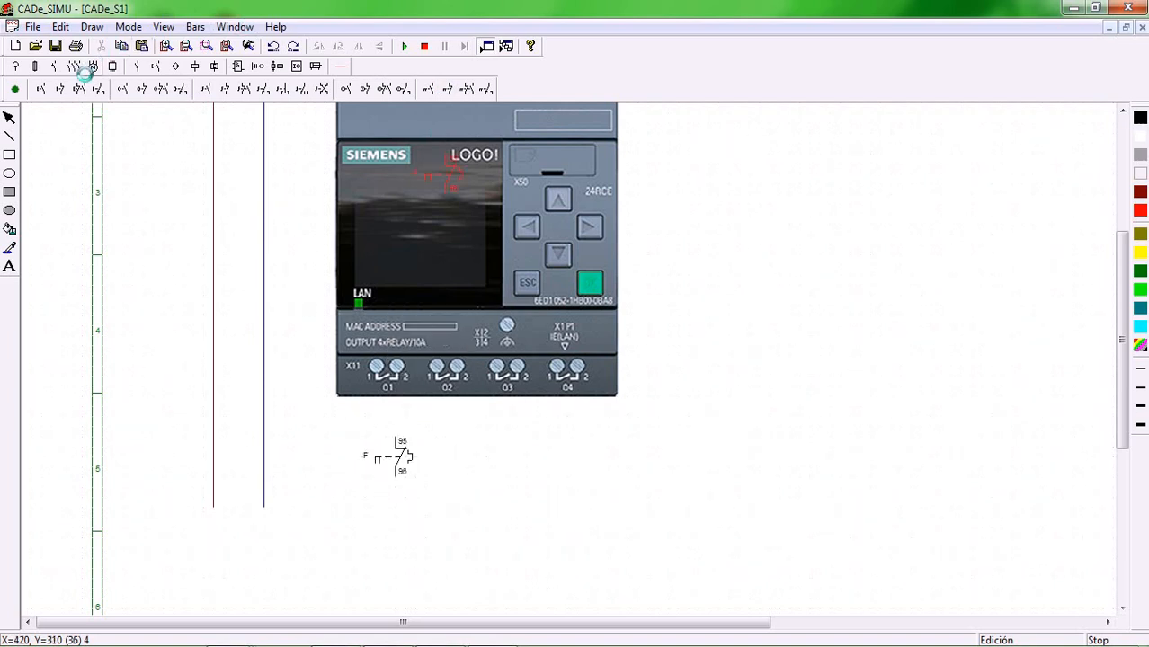
Place a contactor coil below the NC heat relay contact and a signal lamp beside the coil, beneath output Q2.
left_click(189, 66)
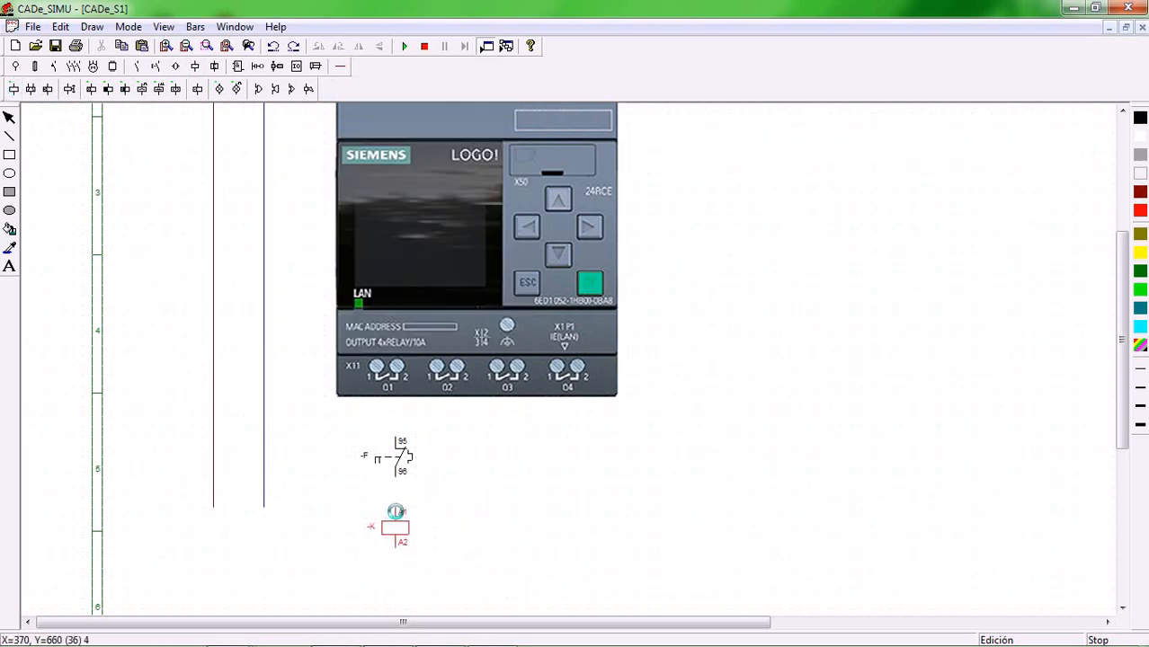
left_click(396, 512)
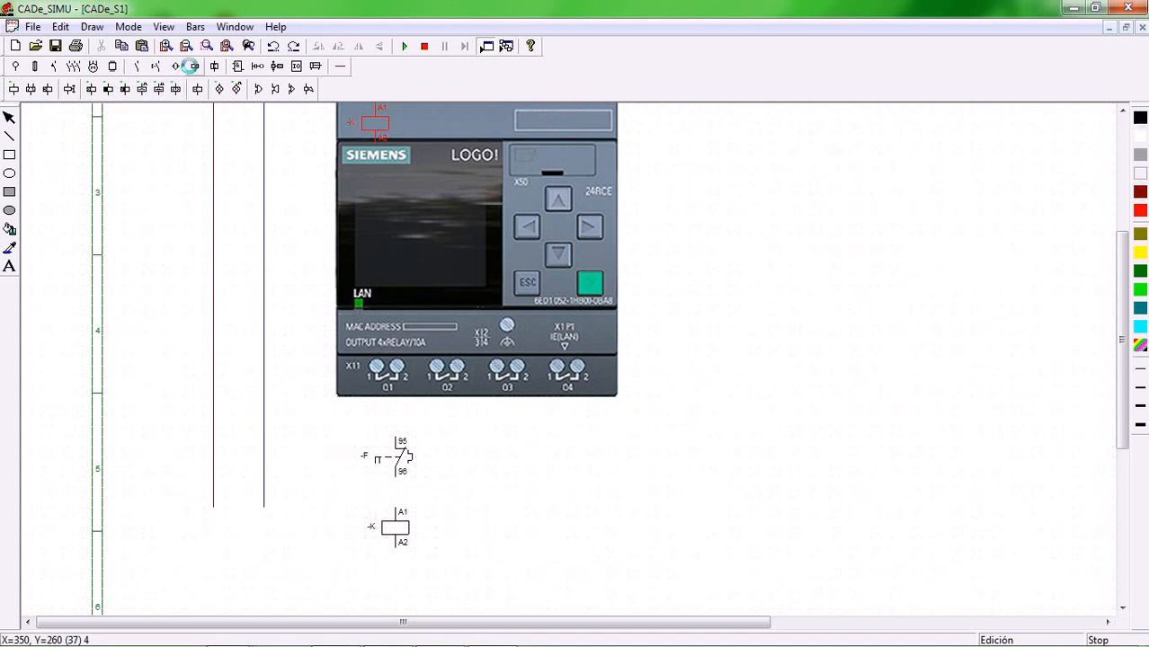
left_click(222, 89)
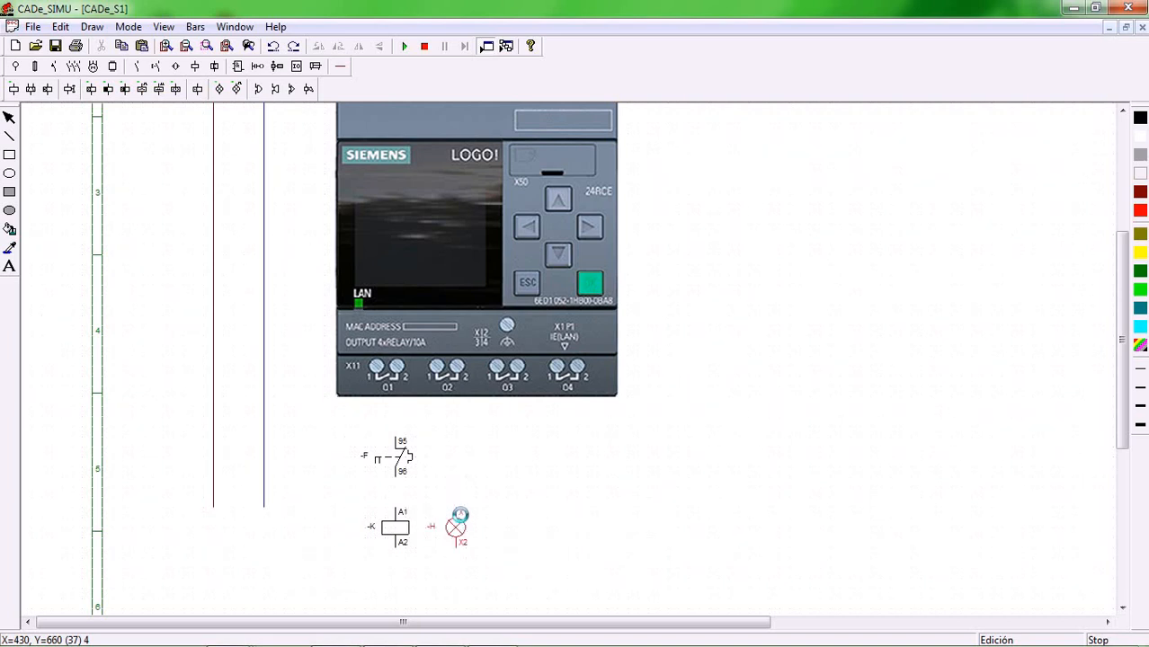
left_click(459, 514)
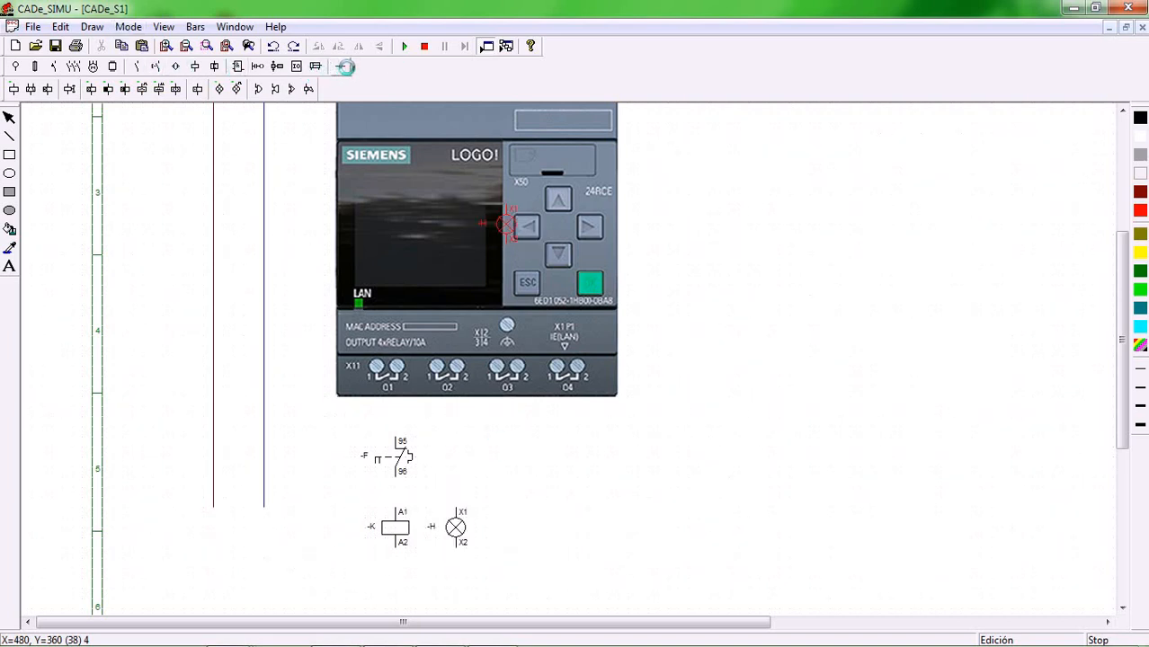
With phase wire, connect terminal 1 of Q1 and Q2 to L, Q1 terminal 2 through the heat relay contact to the coil, and Q2 terminal 2 to the lamp.
left_click(343, 66)
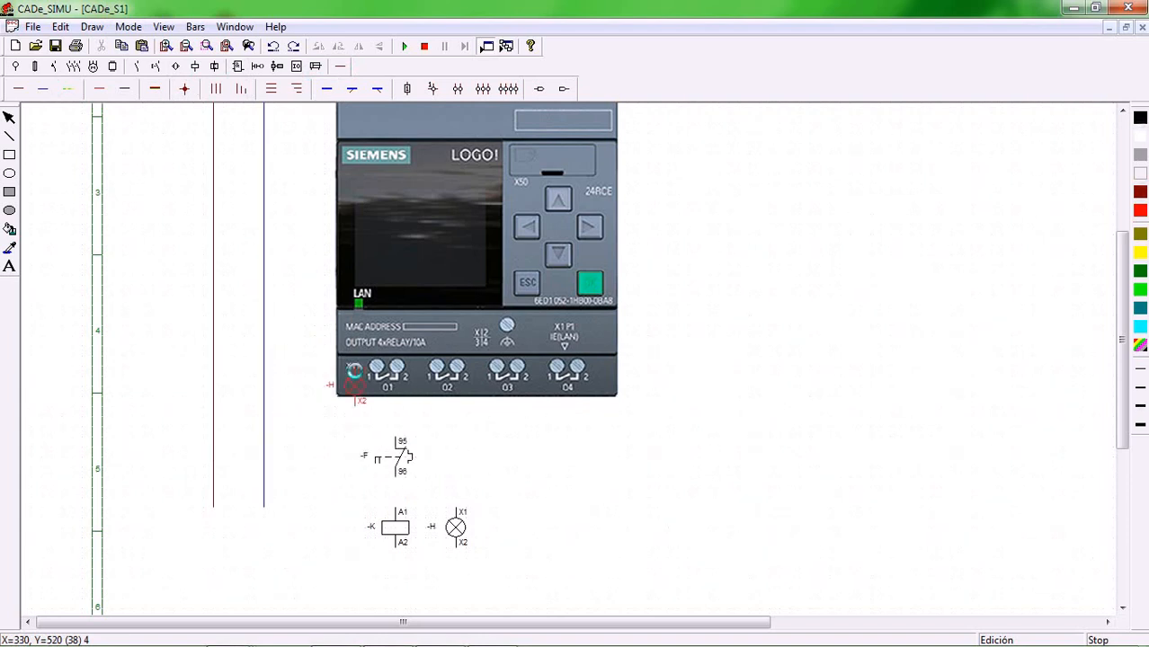
left_click(11, 111)
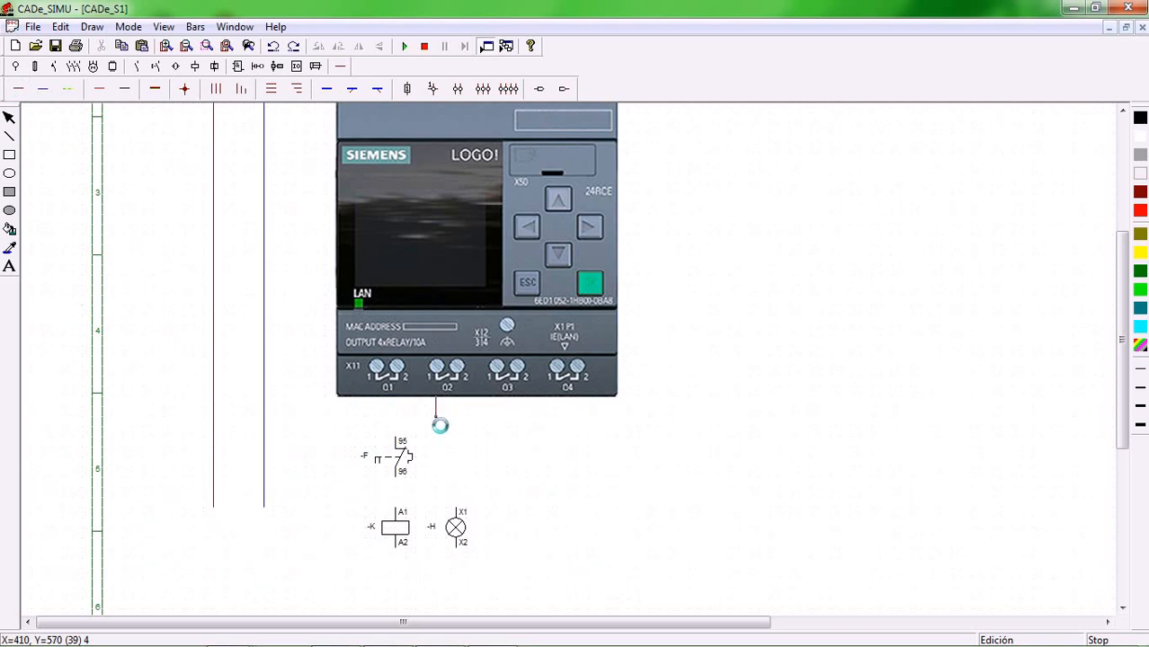
left_click_drag(426, 421, 213, 416)
left_click_drag(376, 401, 401, 430)
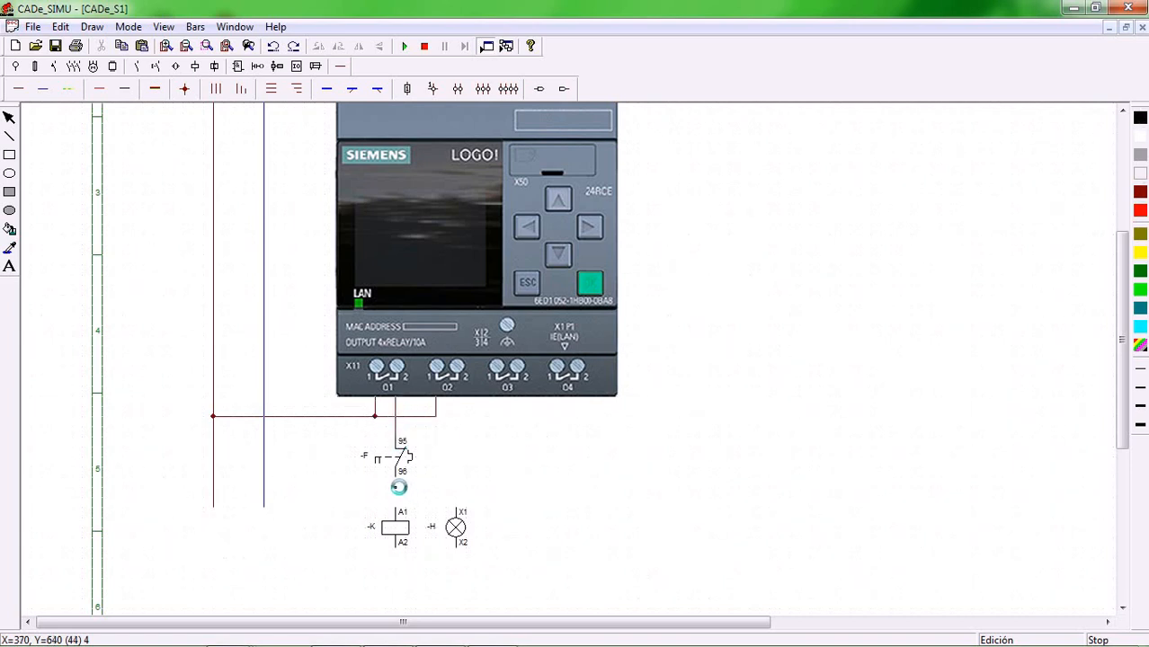
left_click_drag(399, 483, 402, 508)
left_click_drag(457, 512, 462, 412)
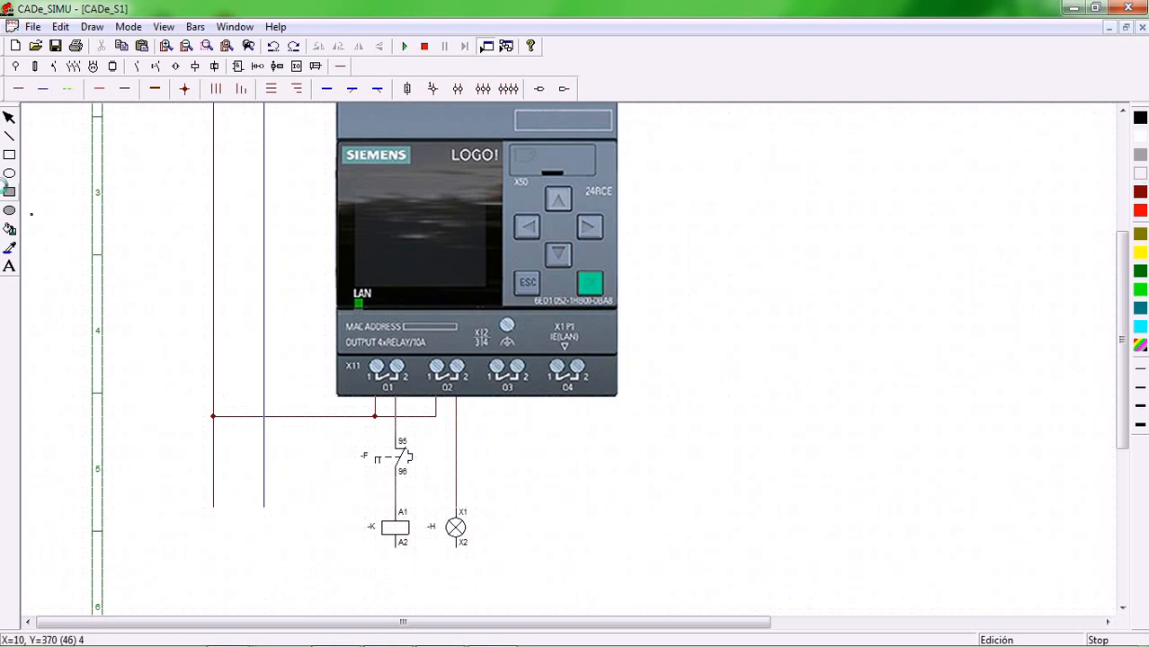
With neutral wire, connect lamp terminal X2 and coil terminal A2 to the N line.
left_click(41, 91)
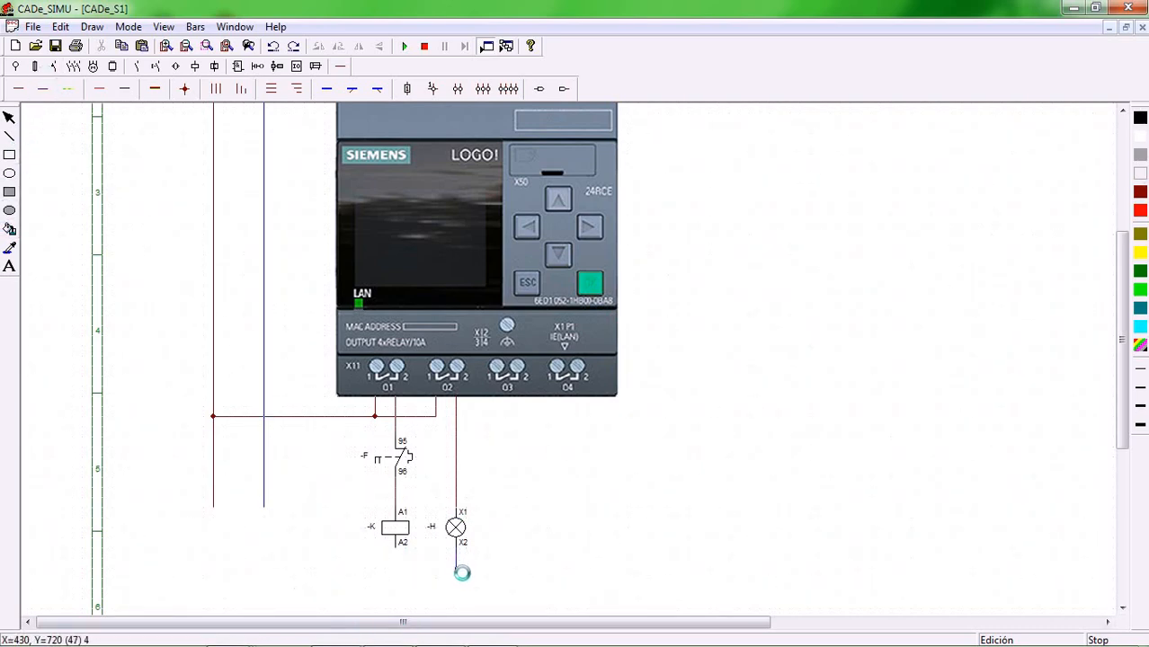
mouse_move(455, 571)
left_mouse_down()
mouse_move(270, 573)
mouse_move(262, 513)
mouse_move(263, 560)
left_mouse_up()
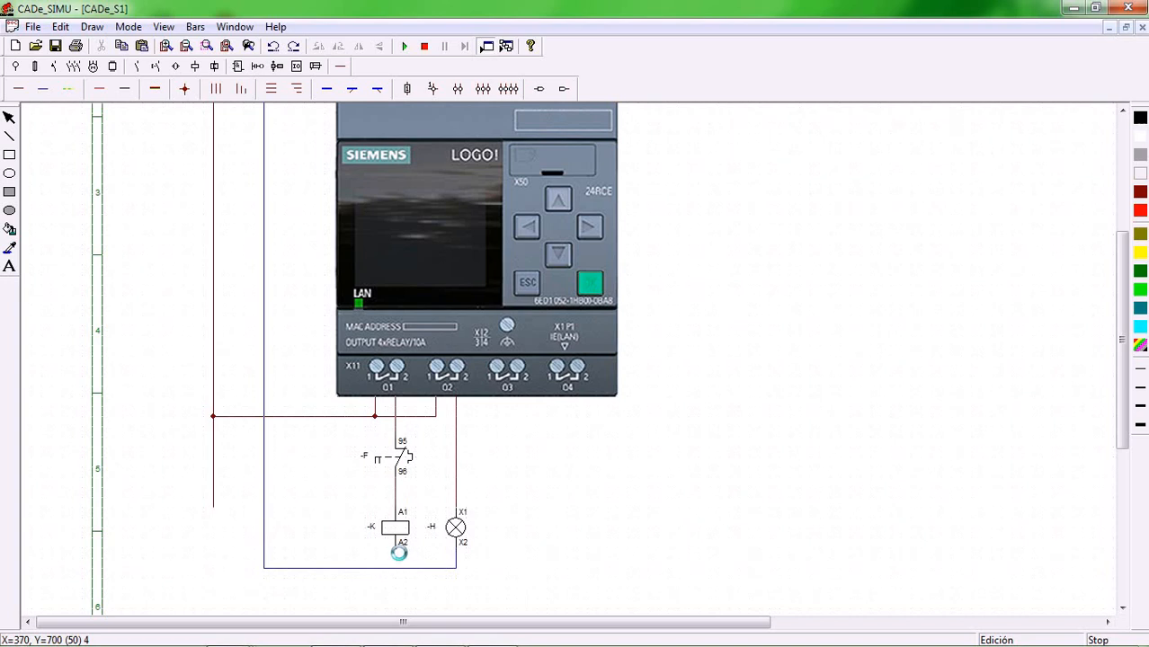
left_click_drag(400, 558, 395, 568)
Place two NO ladder contacts side by side in the empty area beside the LOGO! module.
scroll(779, 311, "up", 1)
scroll(779, 312, "up", 7)
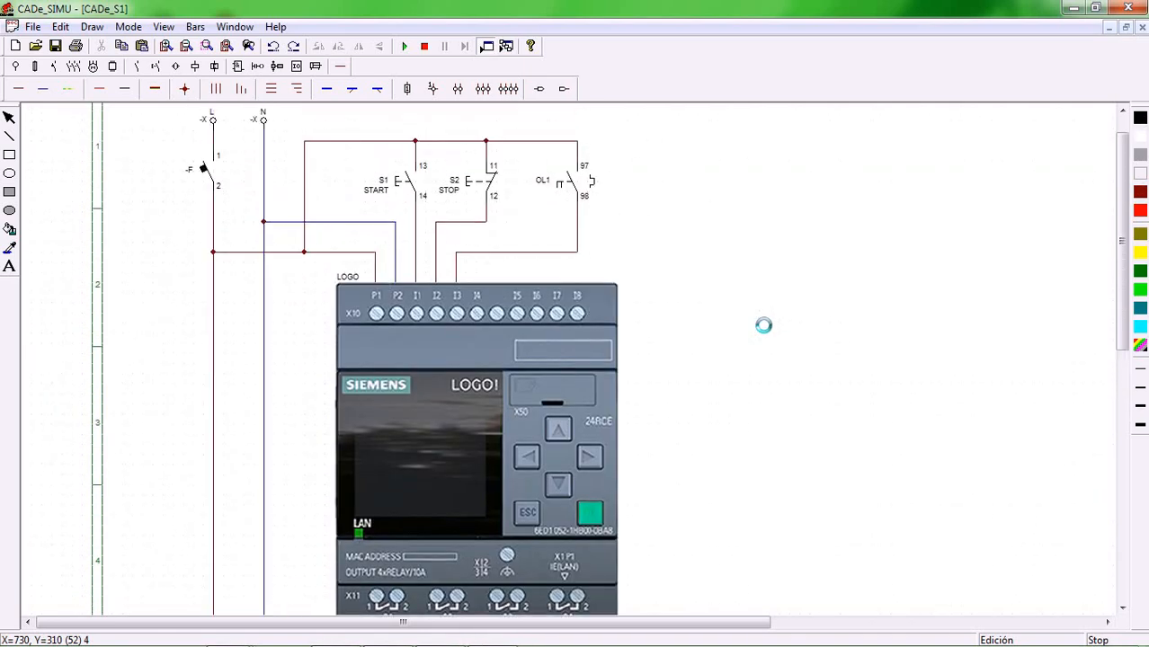
scroll(772, 320, "down", 3)
left_click_drag(497, 622, 595, 628)
scroll(671, 390, "up", 1)
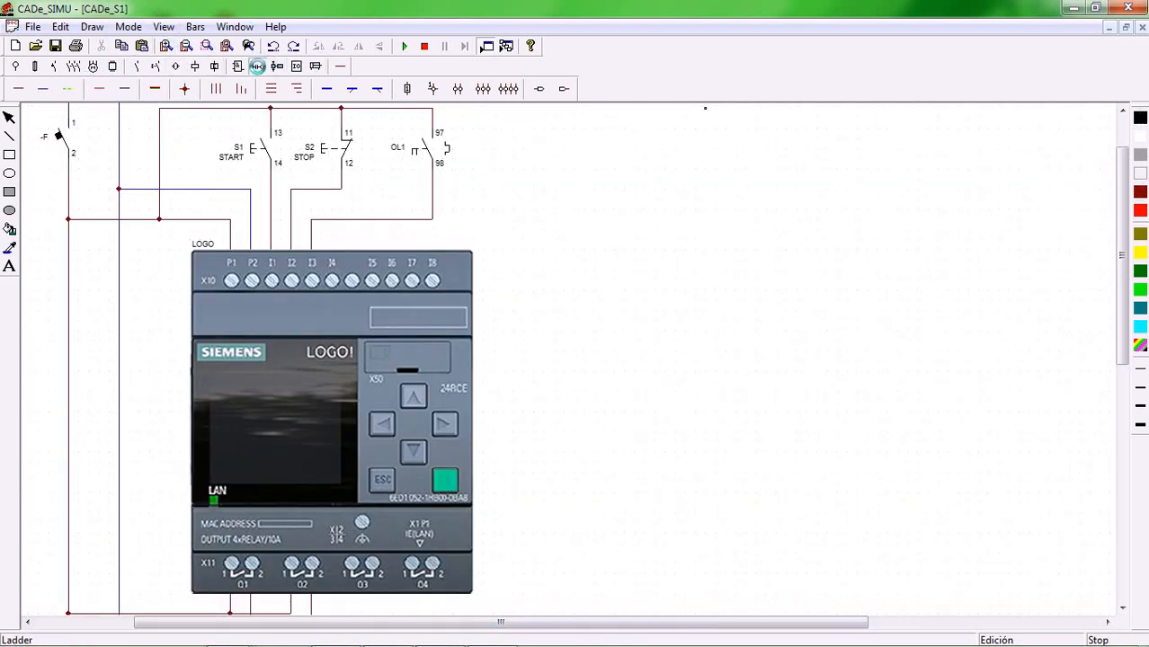
left_click(270, 66)
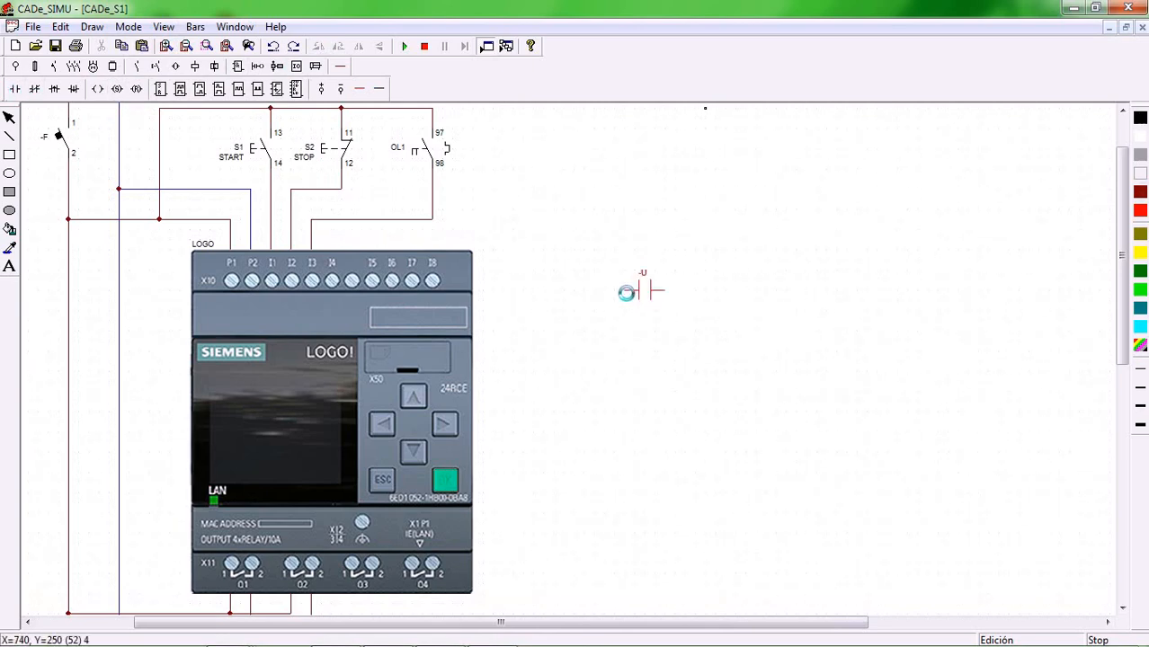
left_click(629, 294)
left_click(703, 292)
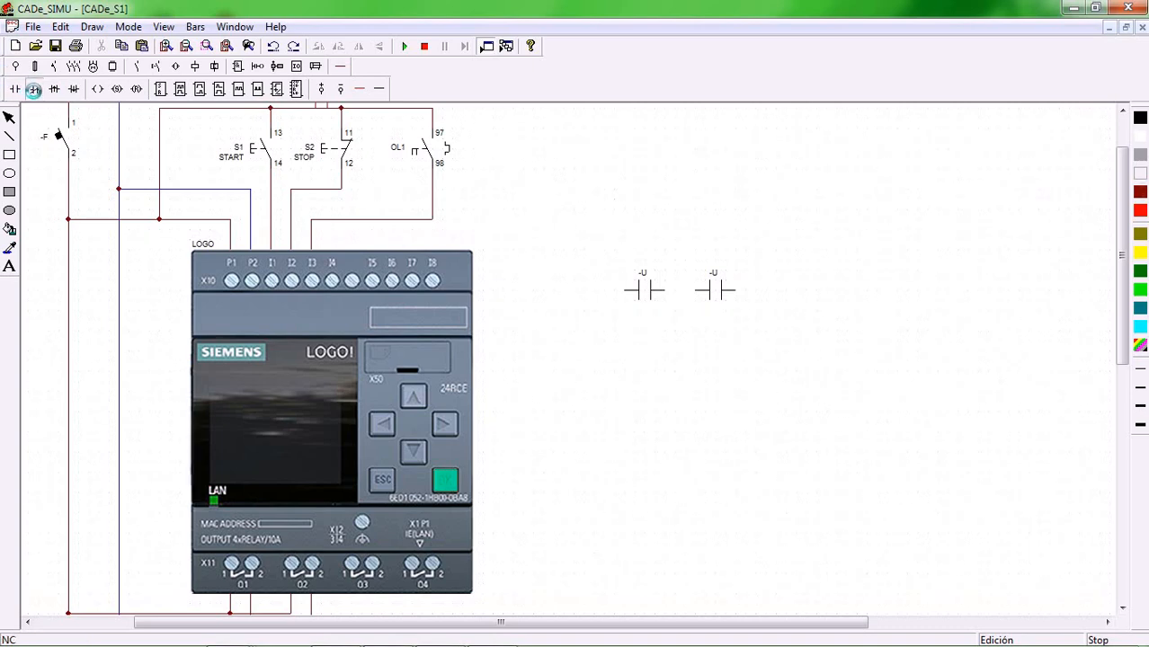
Add an NC ladder contact in line after the two NO contacts, followed by a ladder coil with a second coil directly beneath it.
left_click(34, 90)
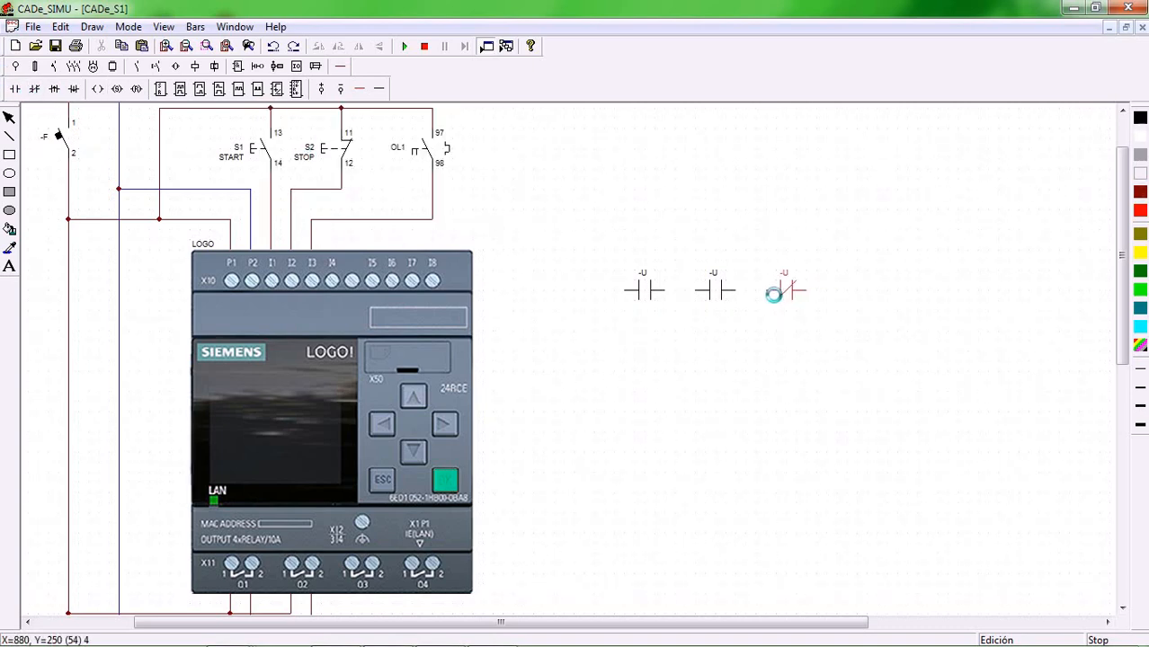
left_click(773, 294)
left_click(97, 89)
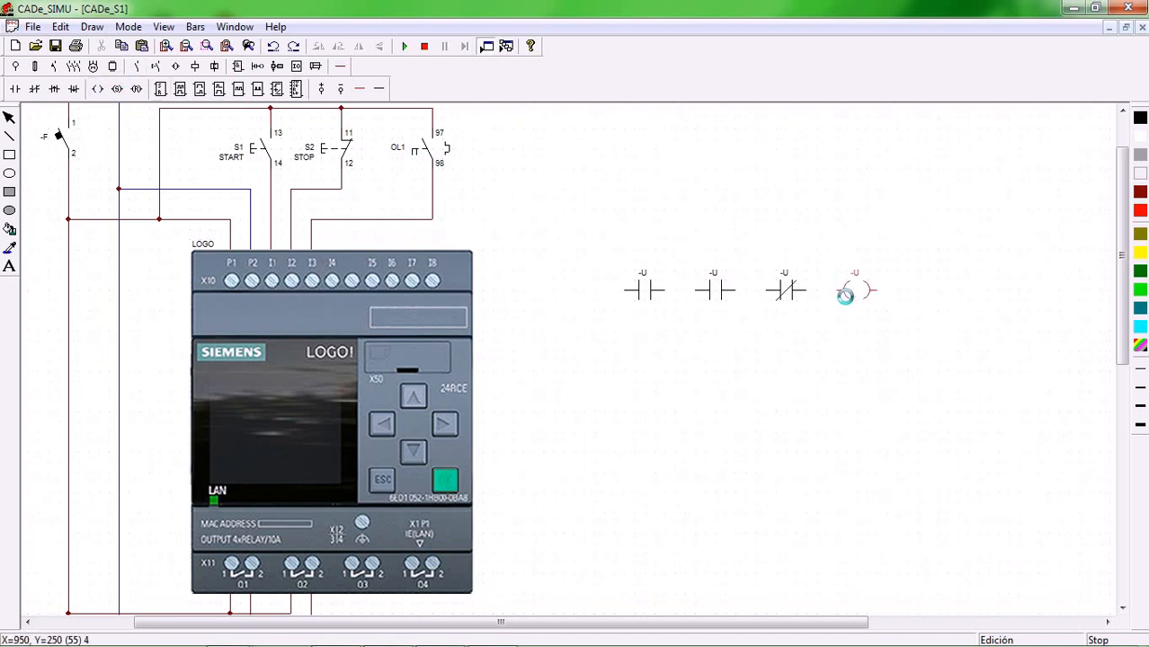
left_click(844, 295)
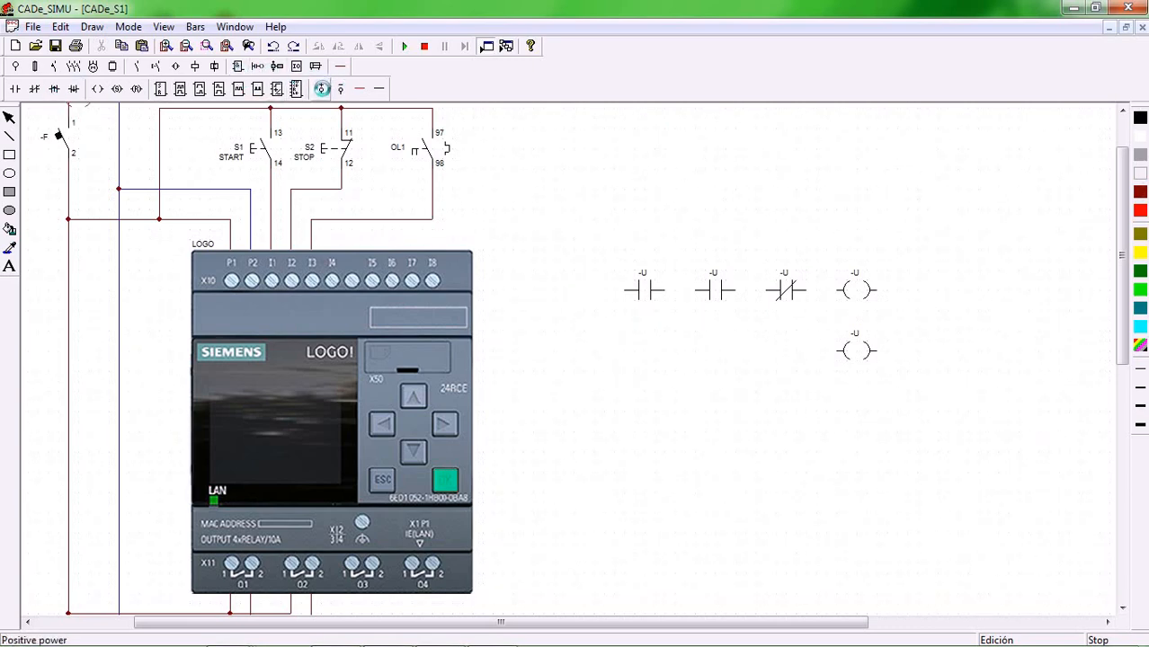
Place a positive power terminal before the ladder contacts and a negative one beyond the coils, and draw a vertical rail down from each.
left_click(321, 88)
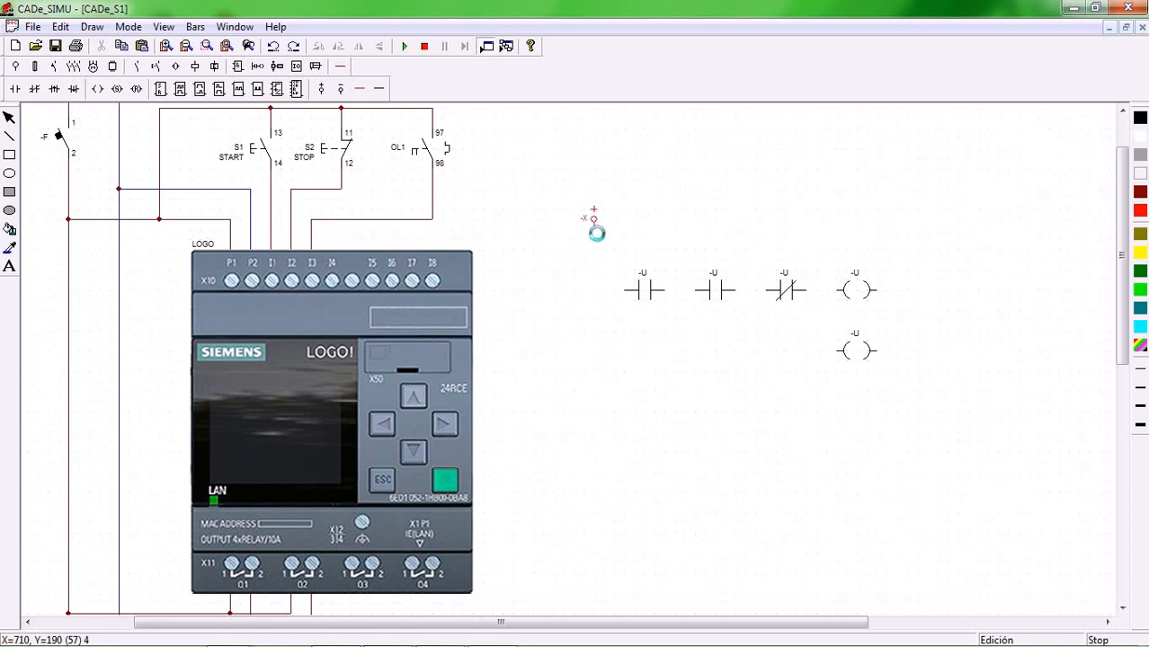
left_click(597, 233)
left_click(342, 91)
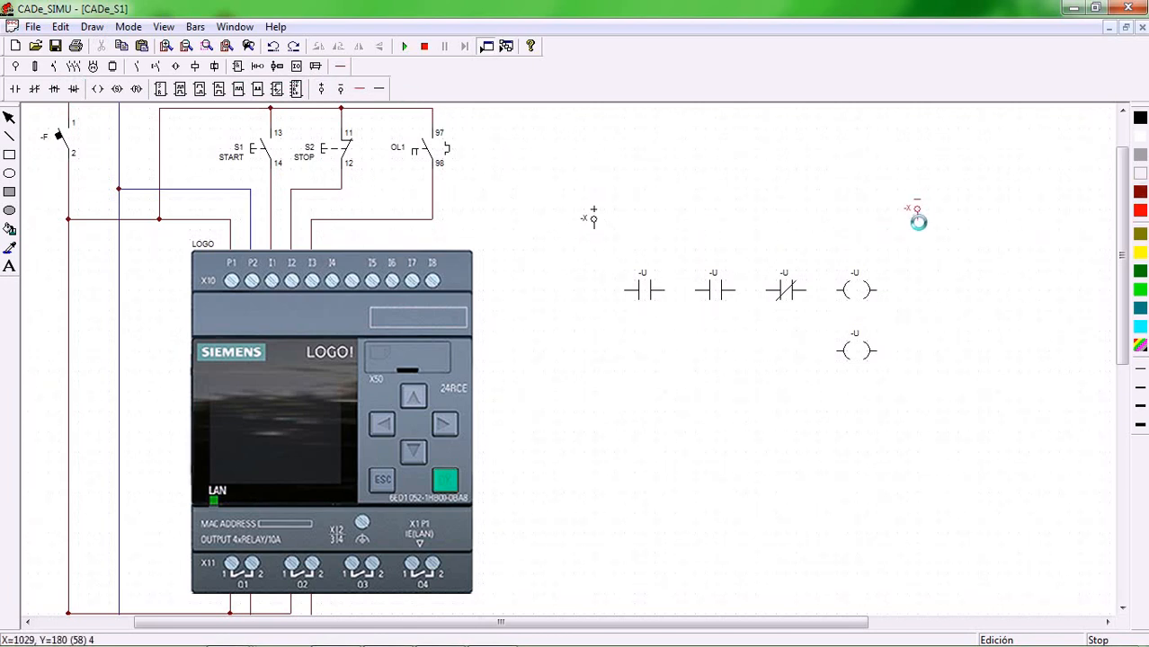
left_click(913, 228)
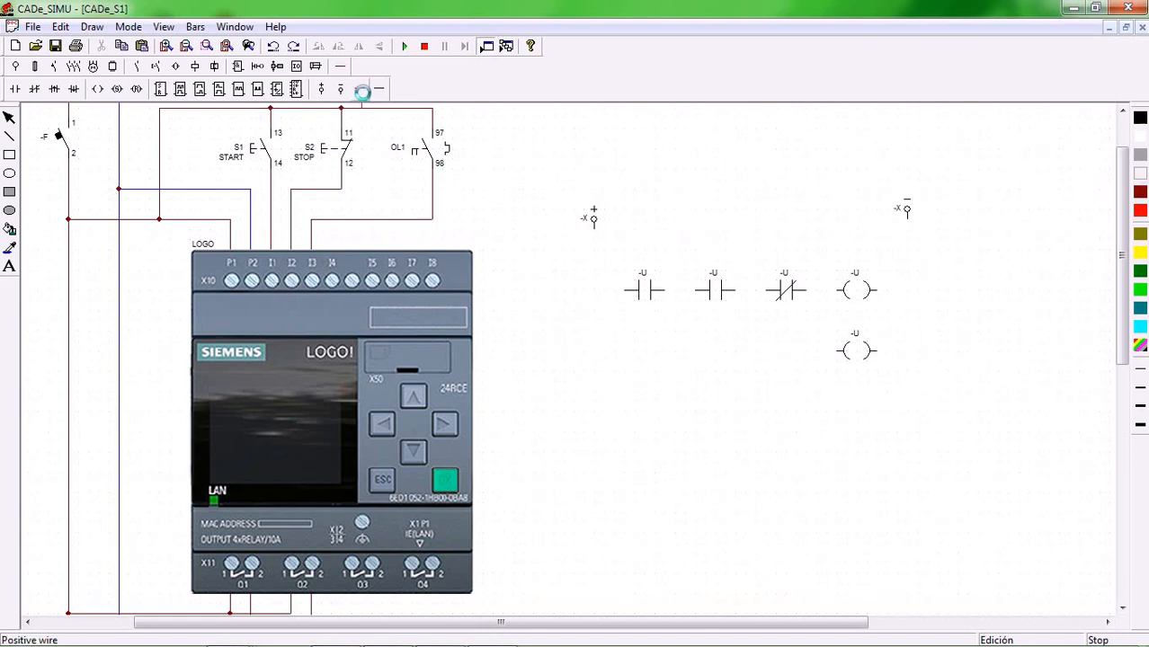
left_click_drag(600, 247, 594, 392)
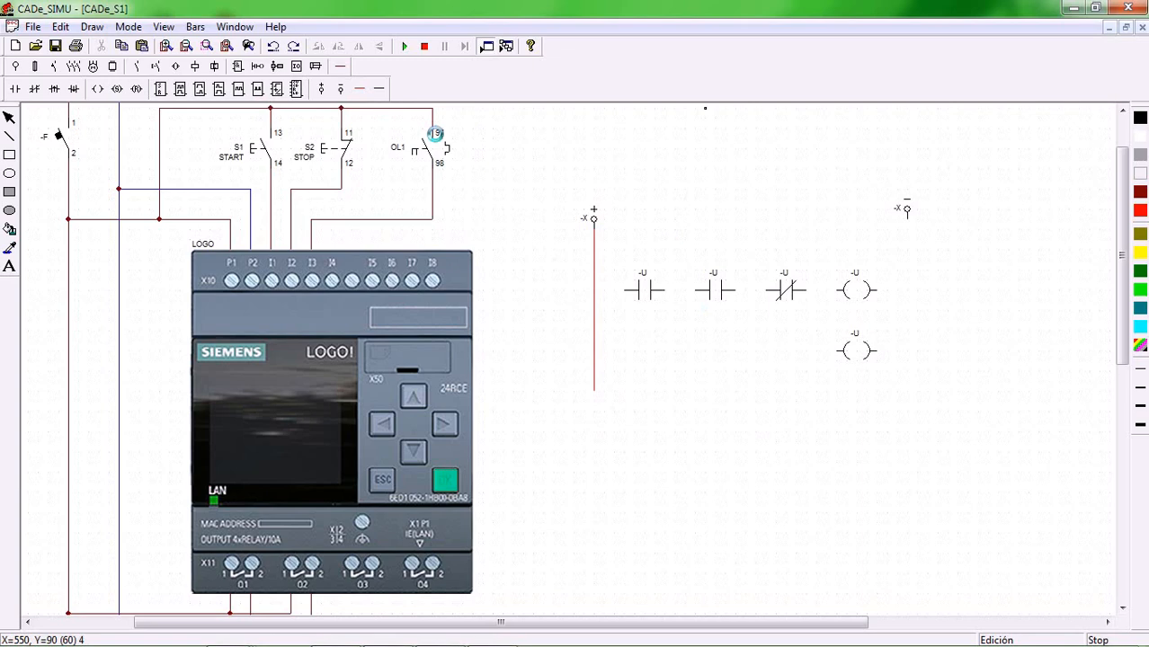
left_click(379, 89)
left_click_drag(911, 226, 907, 400)
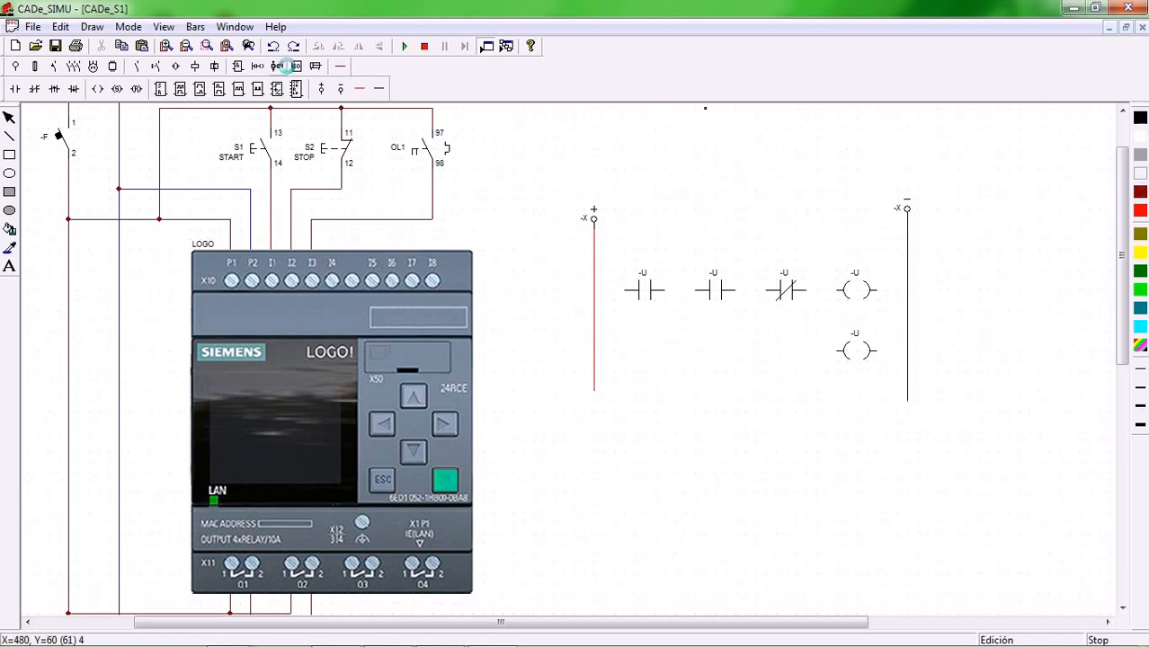
Connect the output sides of both ladder coils to the negative rail with negative wire.
left_click(379, 89)
left_click_drag(870, 290, 909, 293)
left_click_drag(872, 352, 909, 356)
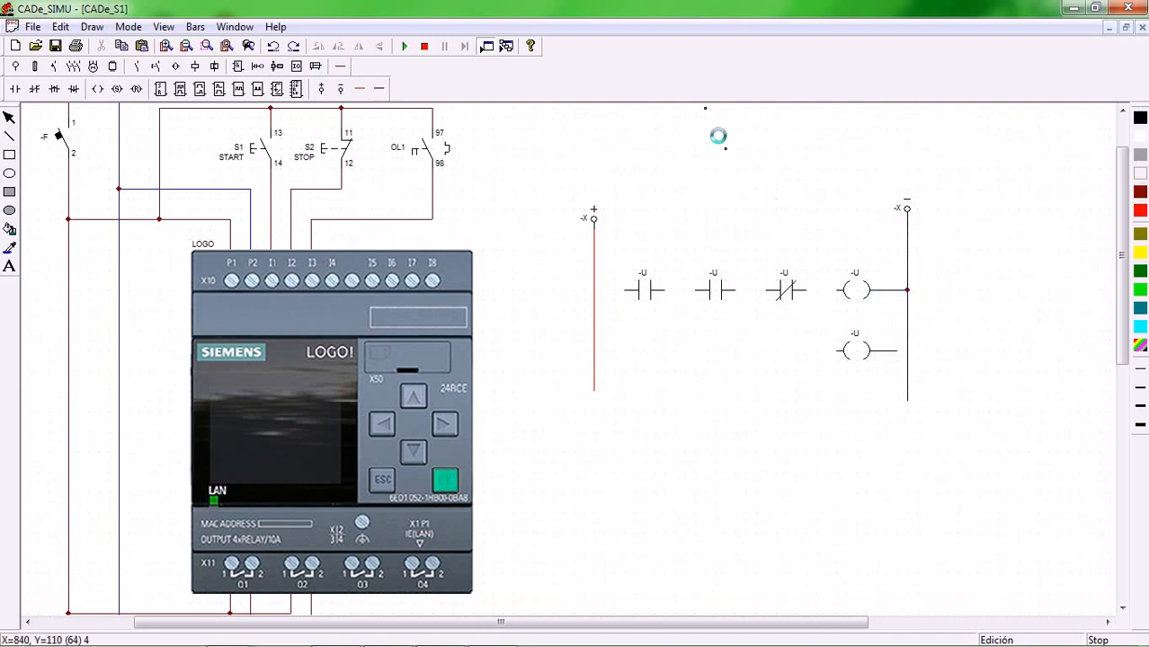
left_click(908, 352)
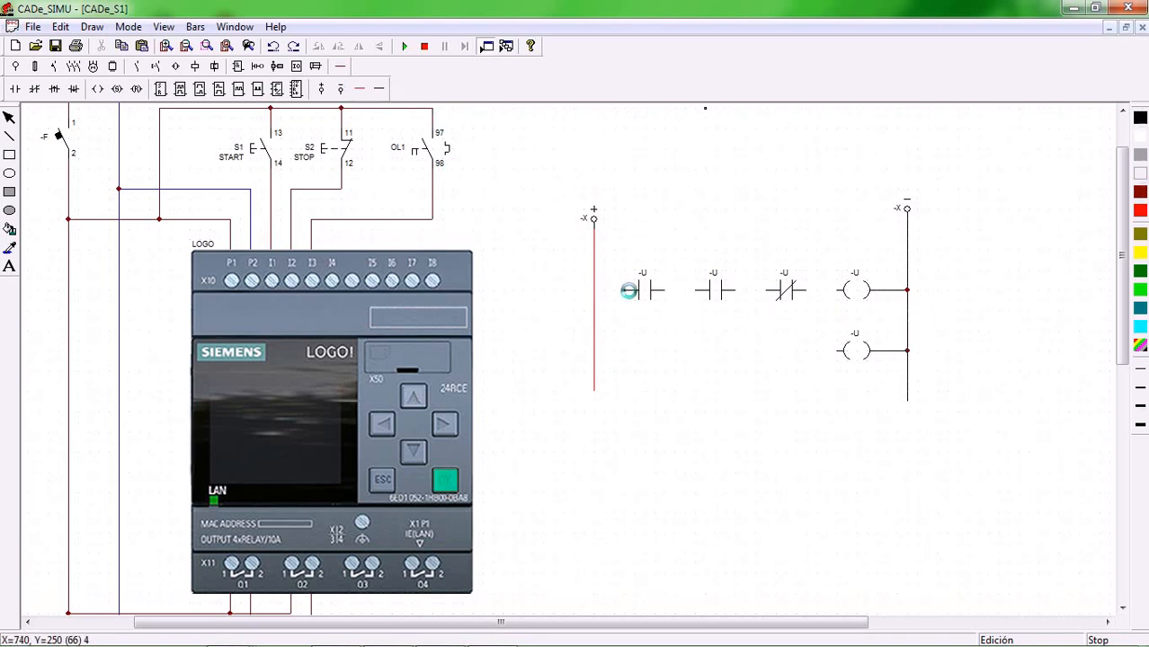
With positive wire, join the positive rail, the three ladder contacts and the upper coil in series, and branch the lower coil off before the upper one.
left_click(699, 295)
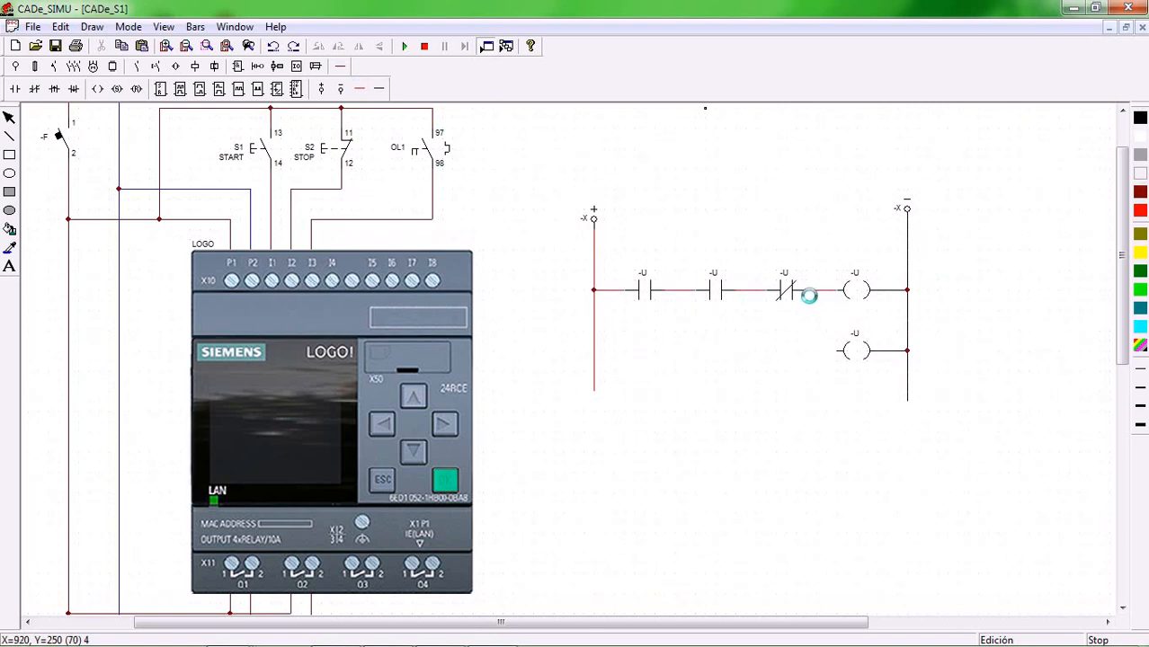
left_click(838, 353)
left_click(826, 289)
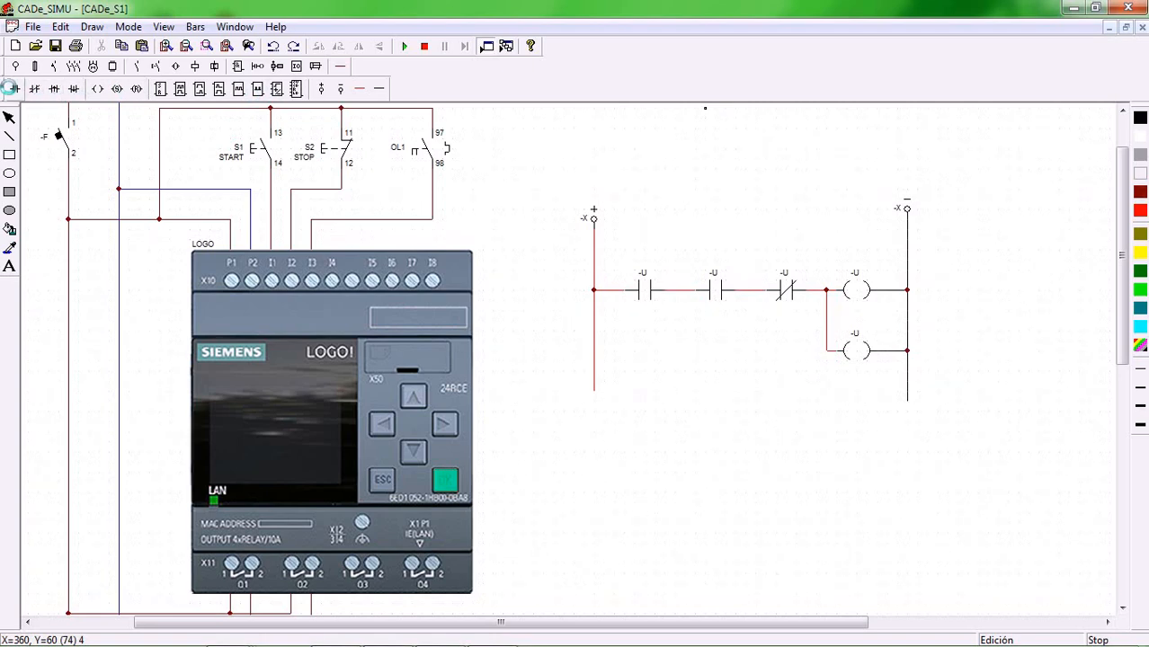
Add an NO ladder contact beneath the first contact and wire it in parallel with it, back to the positive rail.
left_click(36, 89)
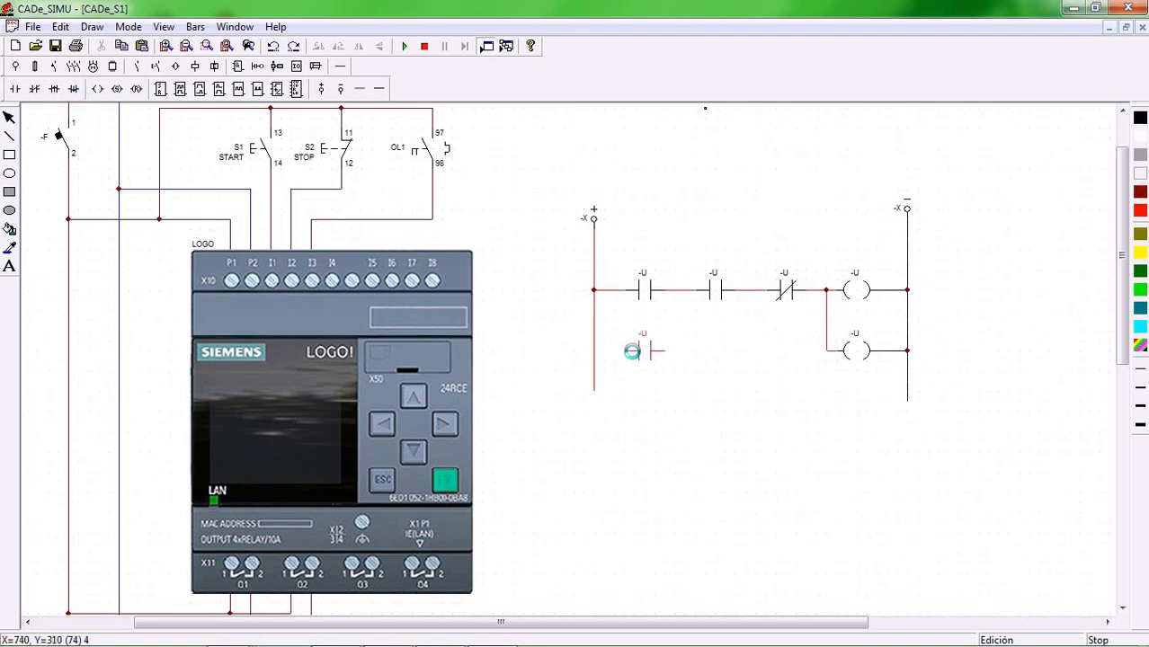
left_click(631, 351)
left_click_drag(682, 356, 677, 297)
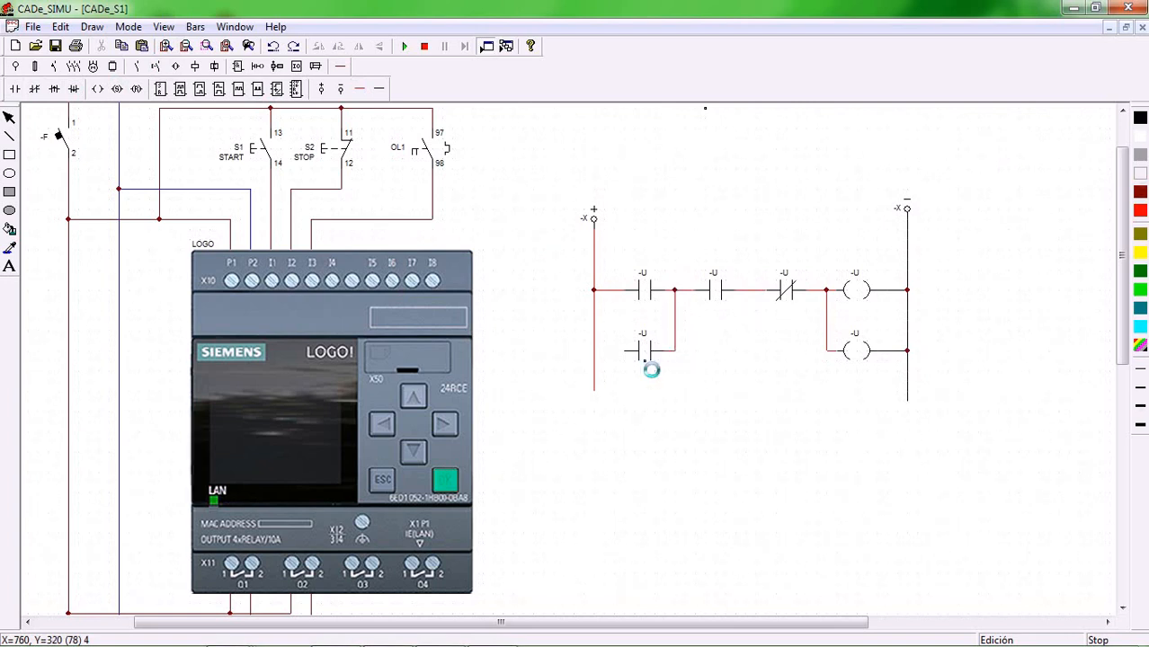
left_click_drag(627, 356, 600, 356)
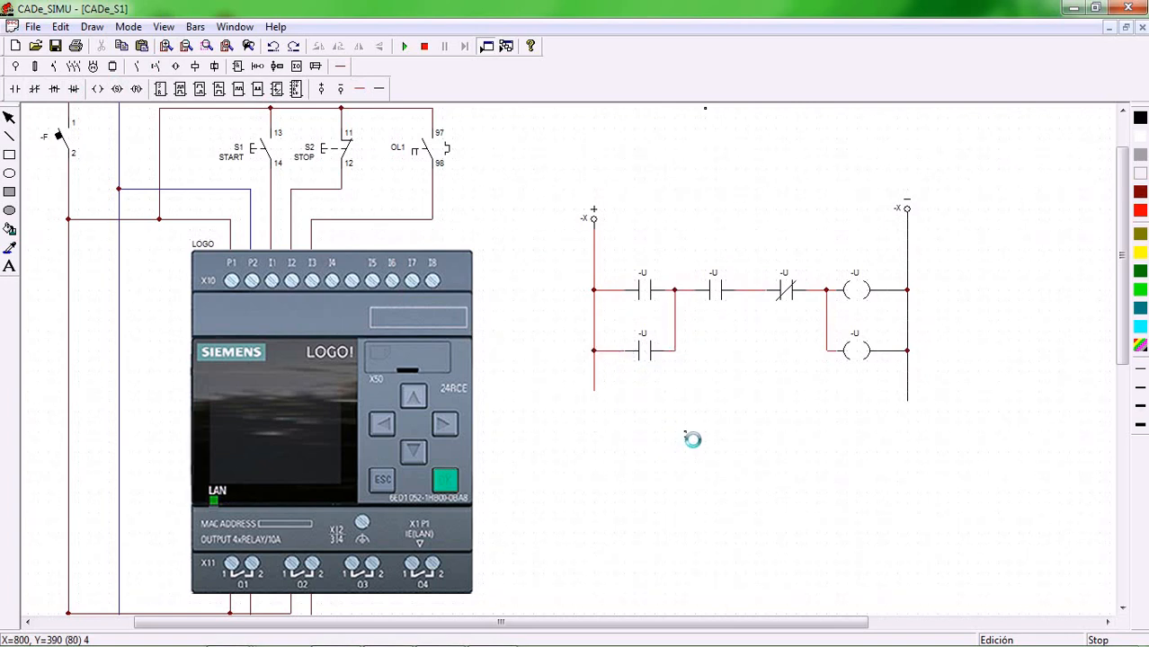
Name the three series ladder contacts I1, I2 and I3 in order from the positive rail.
double_click(636, 290)
left_click_drag(537, 193, 653, 395)
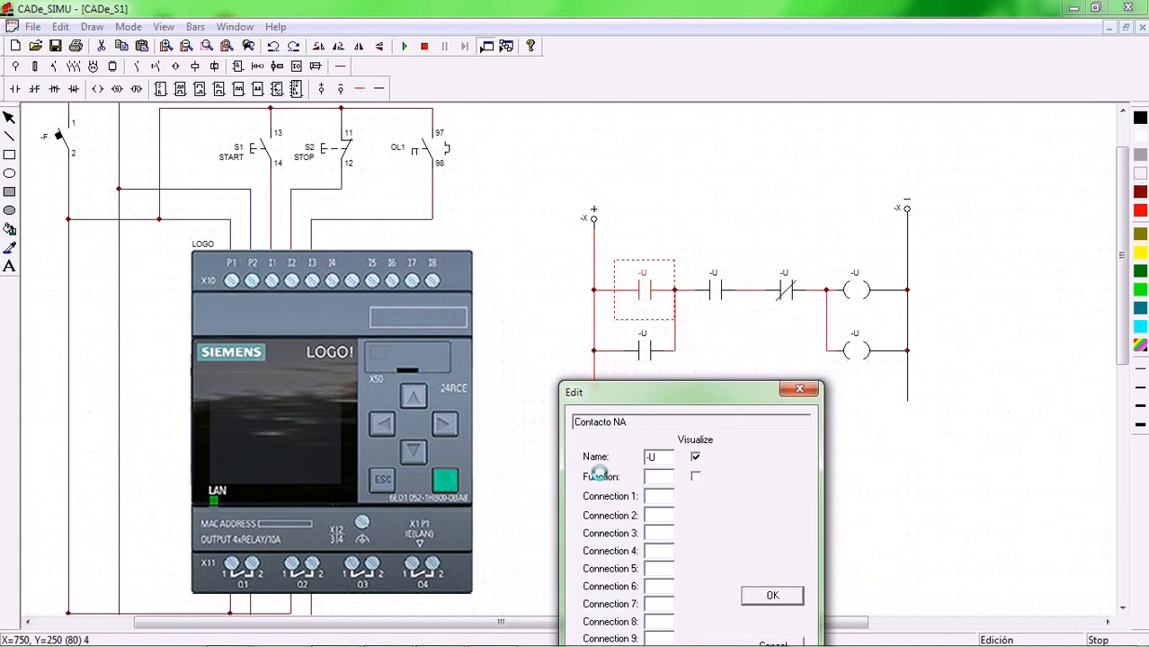
double_click(659, 458)
type("I1")
left_click(759, 593)
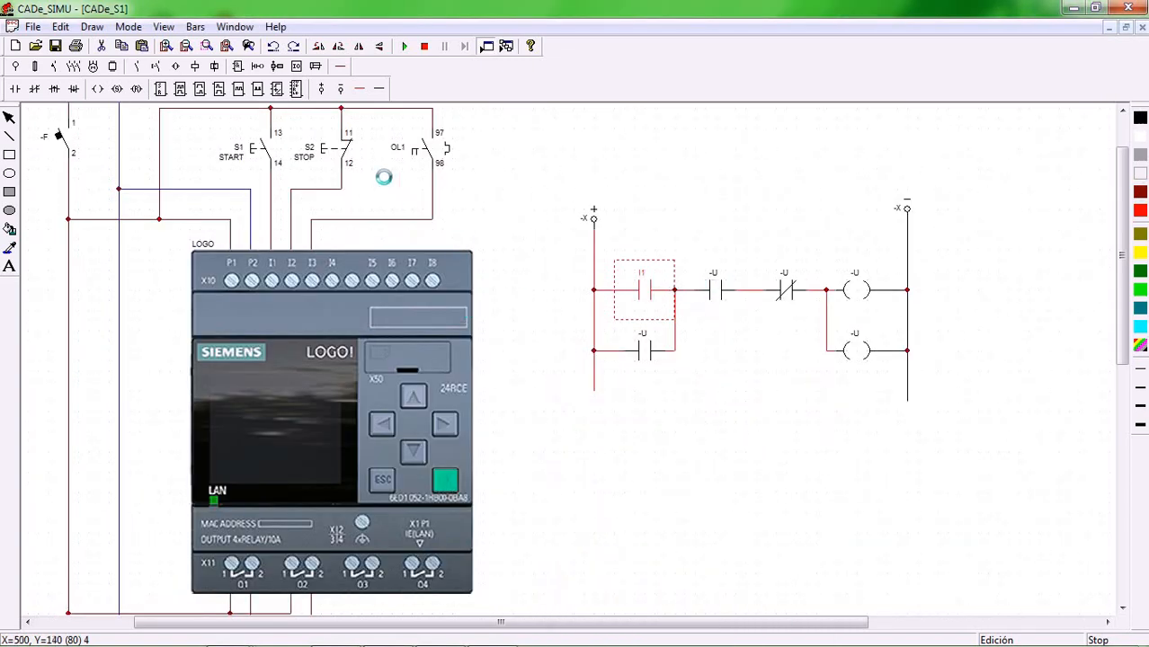
double_click(716, 289)
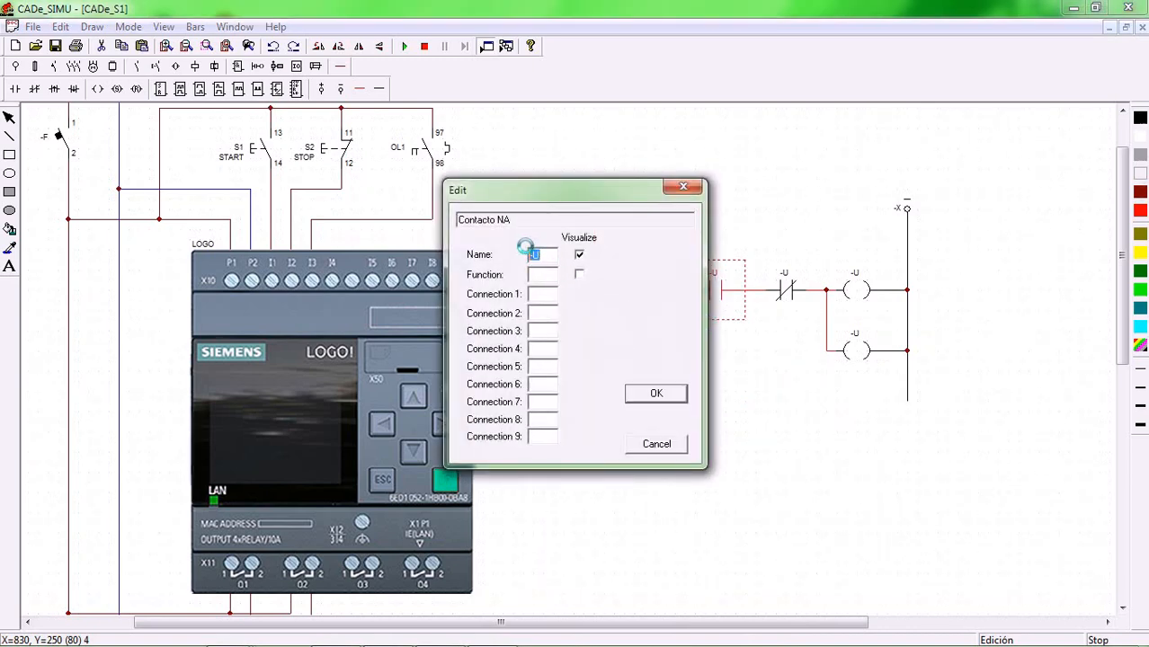
type("I2")
left_click(648, 393)
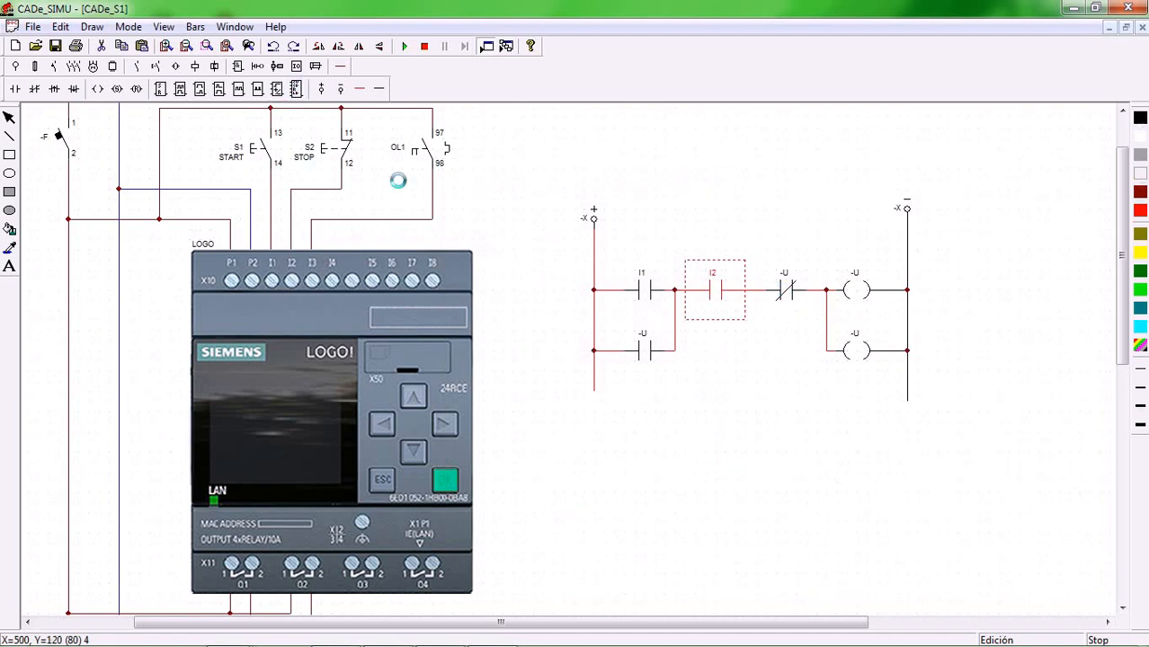
double_click(787, 296)
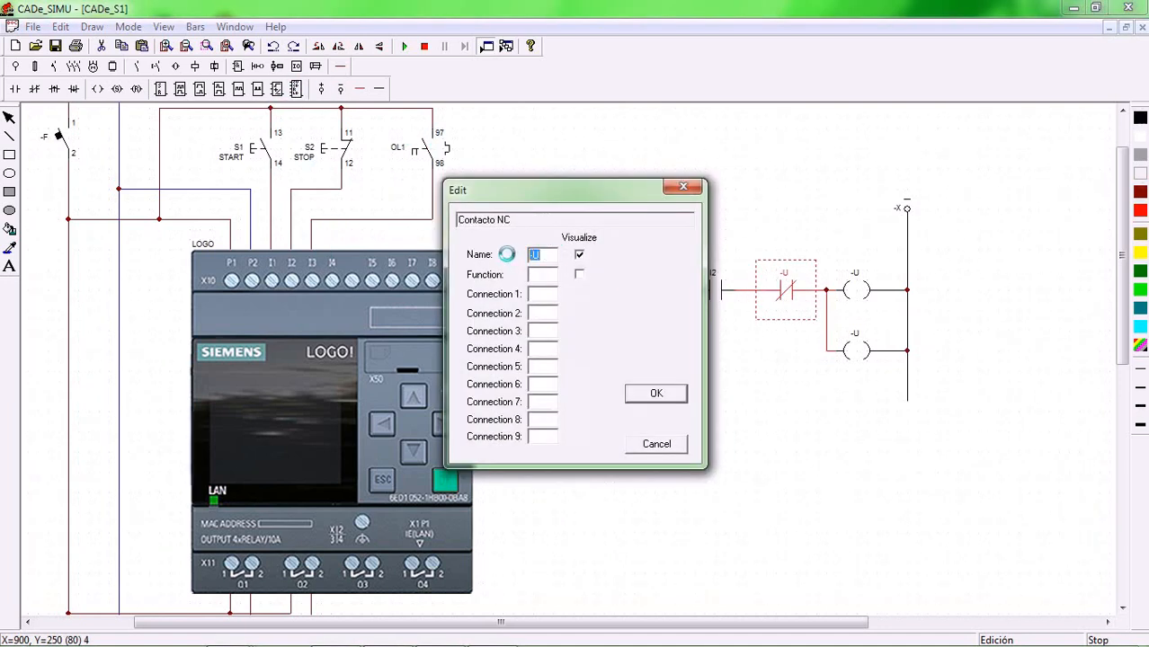
left_click(634, 393)
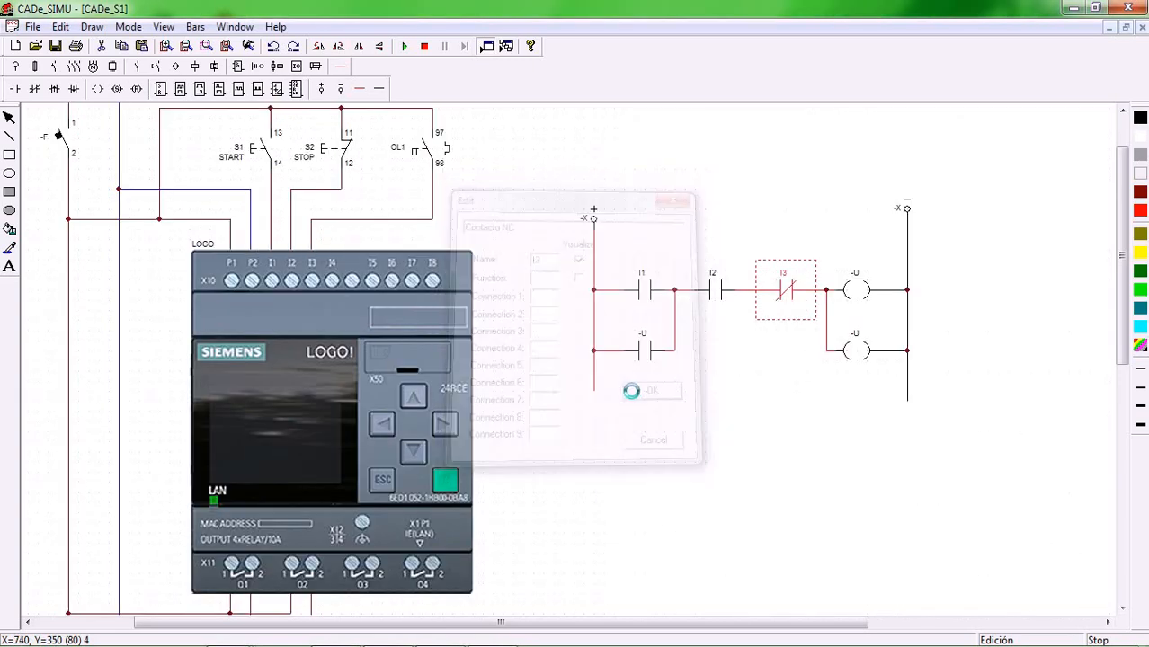
Name the upper ladder coil Q1, the lower coil Q2, and the parallel holding contact Q1.
double_click(853, 288)
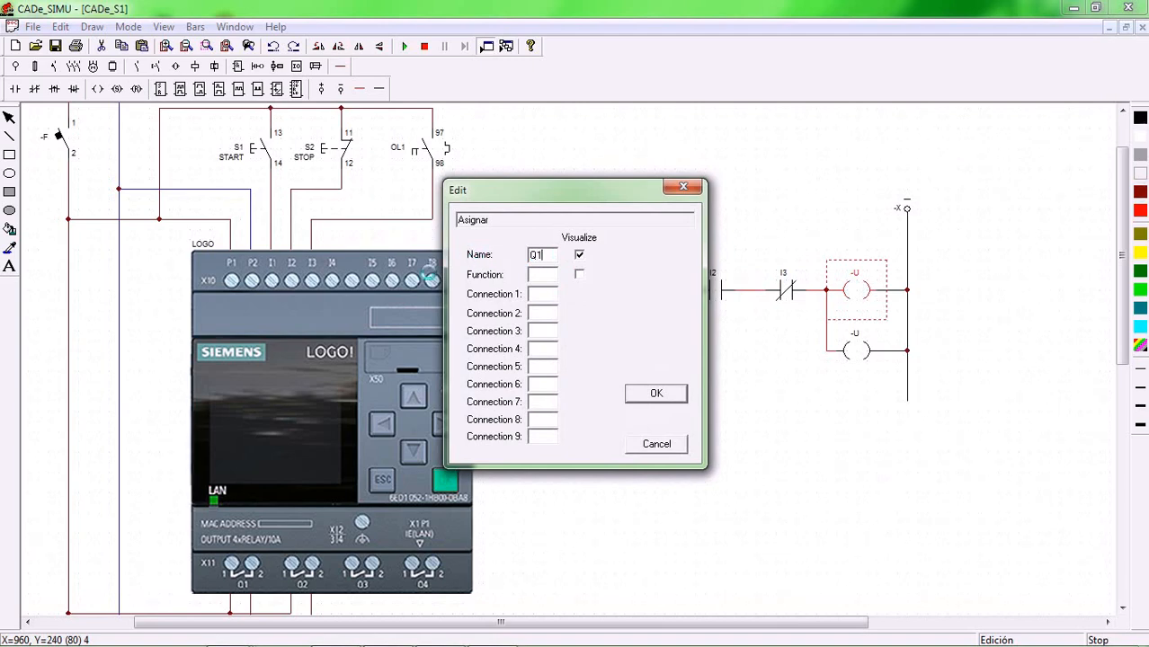
left_click(643, 393)
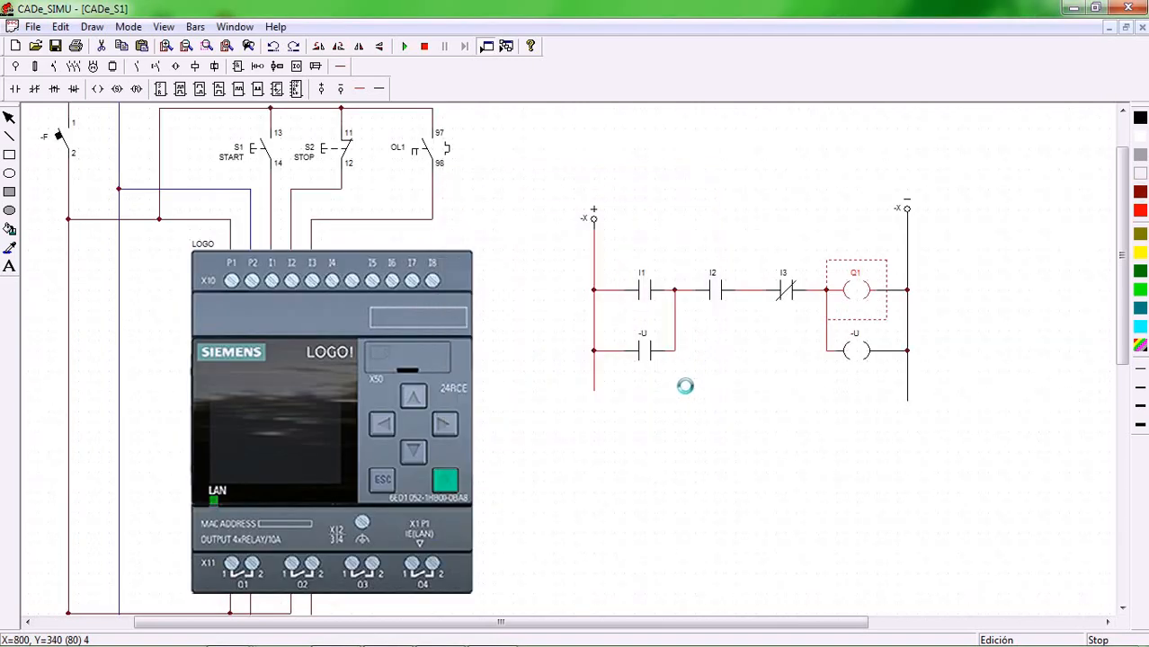
scroll(523, 474, "down", 2)
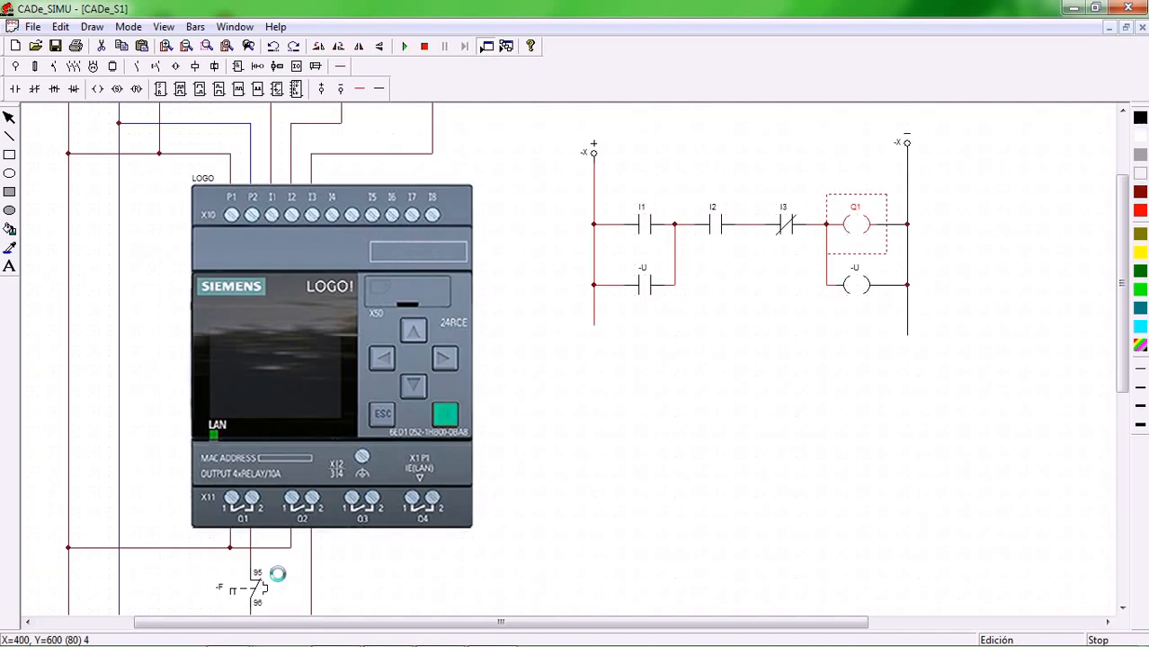
scroll(283, 547, "down", 2)
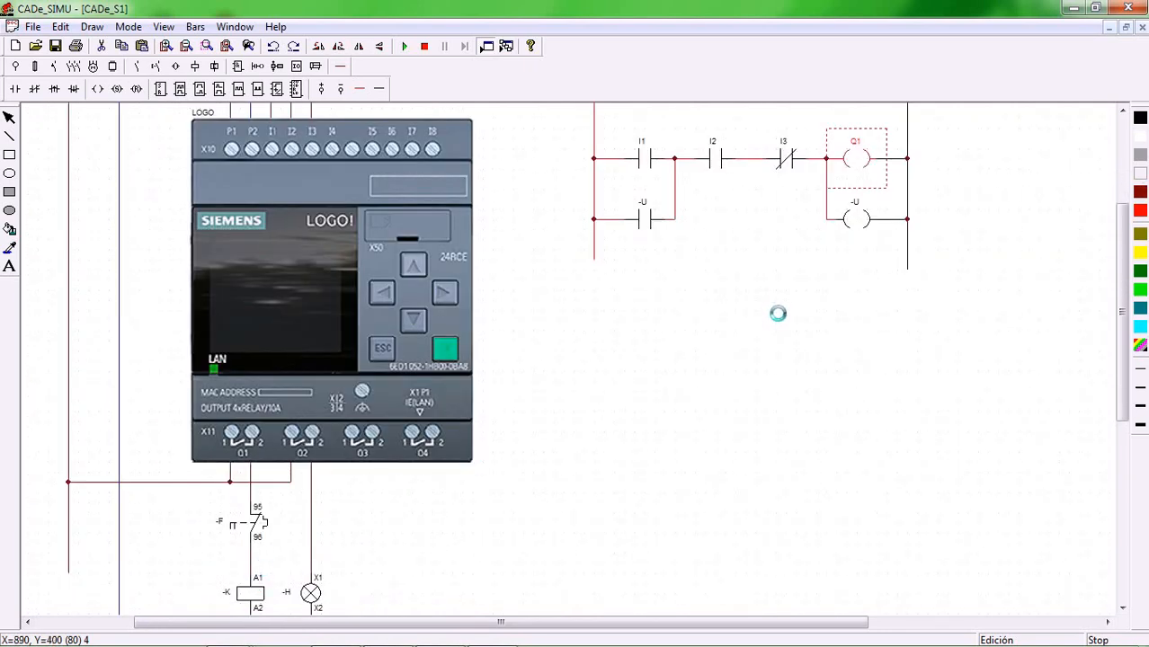
scroll(780, 310, "up", 1)
double_click(855, 251)
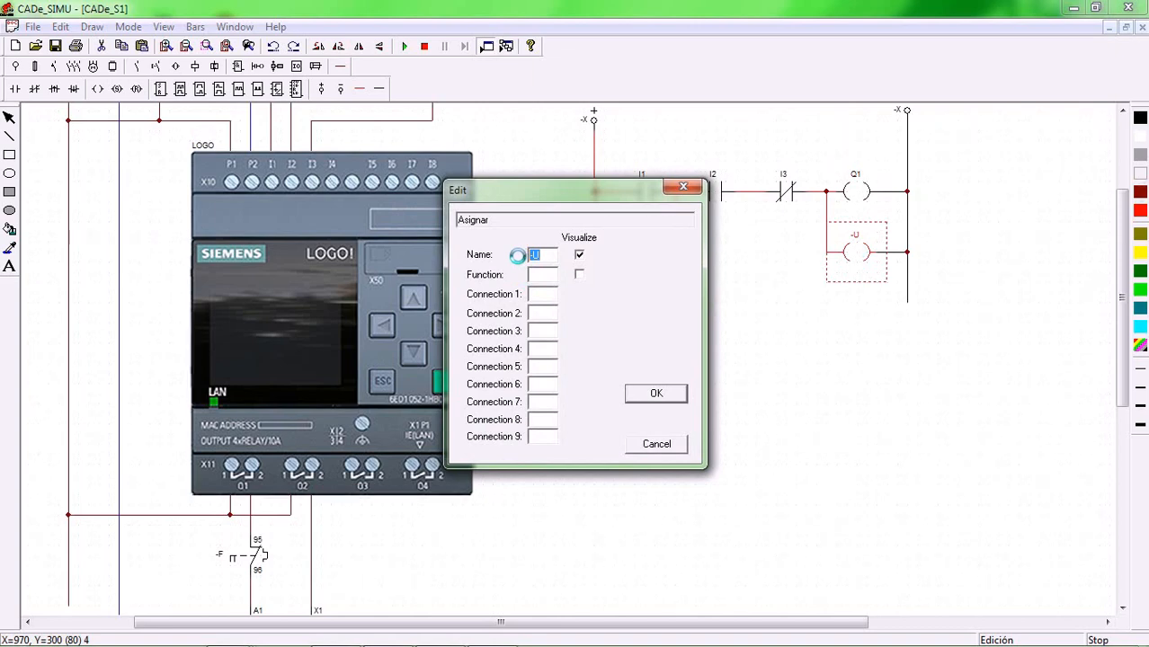
left_click(652, 396)
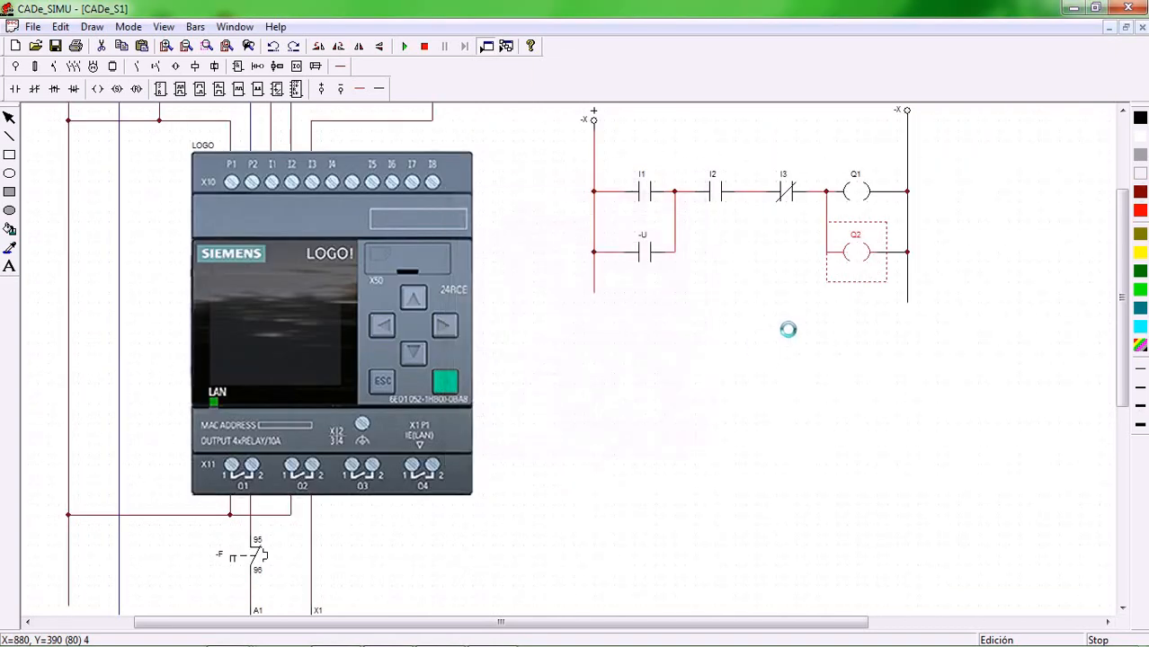
left_click(646, 252)
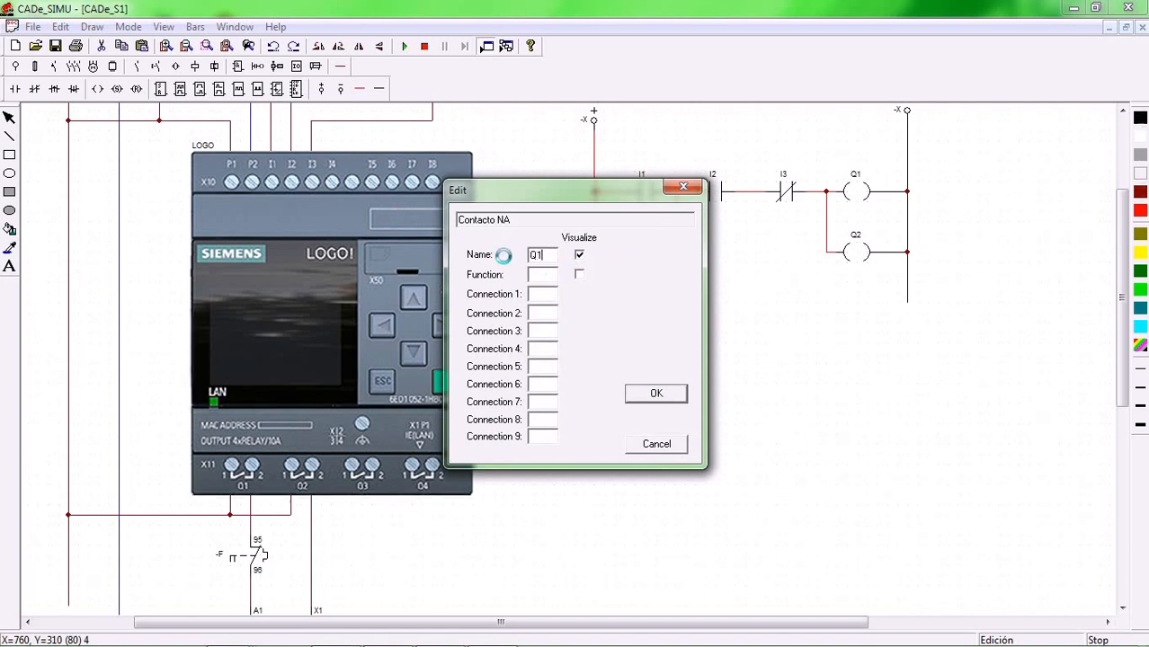
left_click(656, 393)
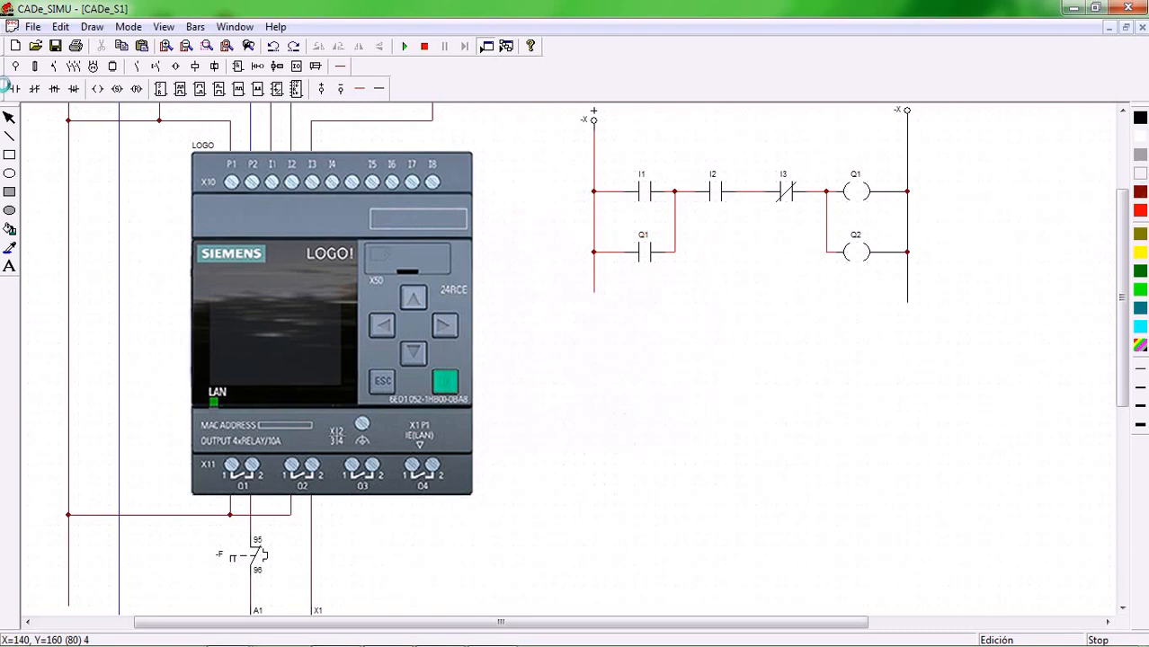
Simulate the circuit by closing the main breaker and operating the S1 START button, and stop the simulation.
left_click_drag(3, 88, 555, 48)
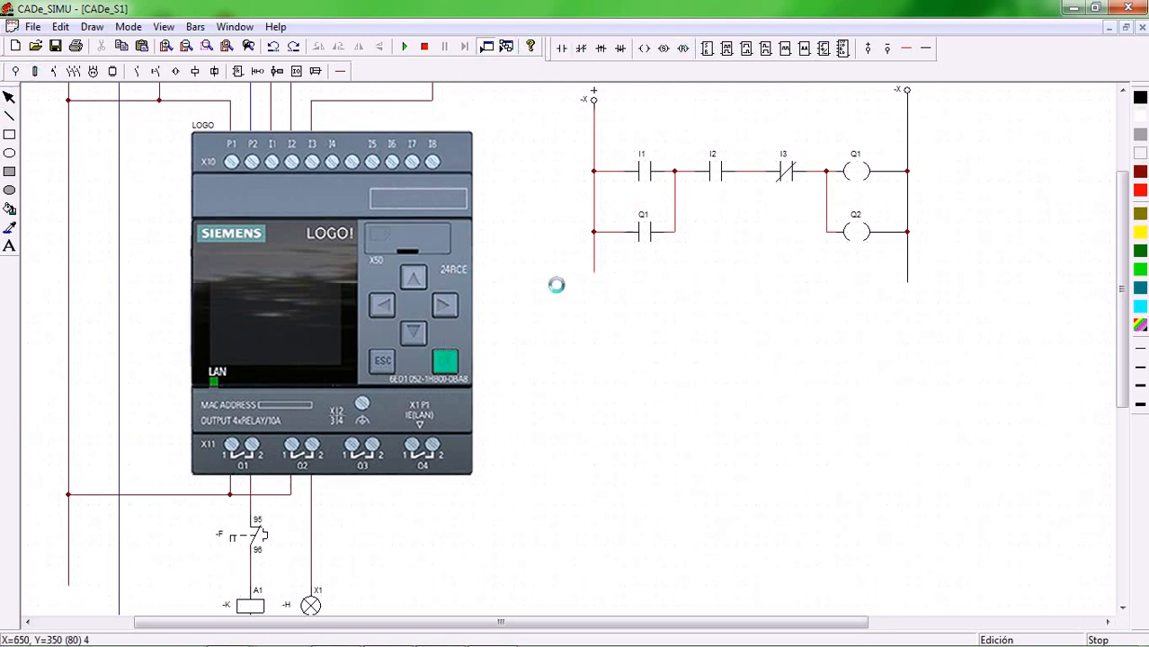
left_click(186, 46)
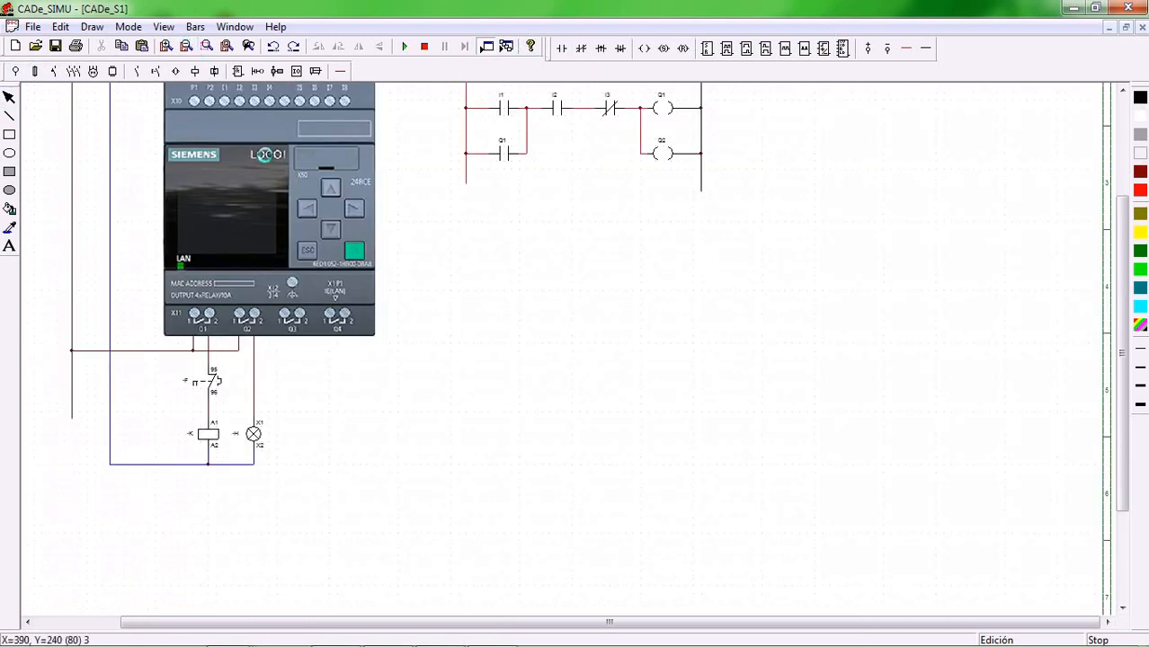
scroll(480, 334, "up", 4)
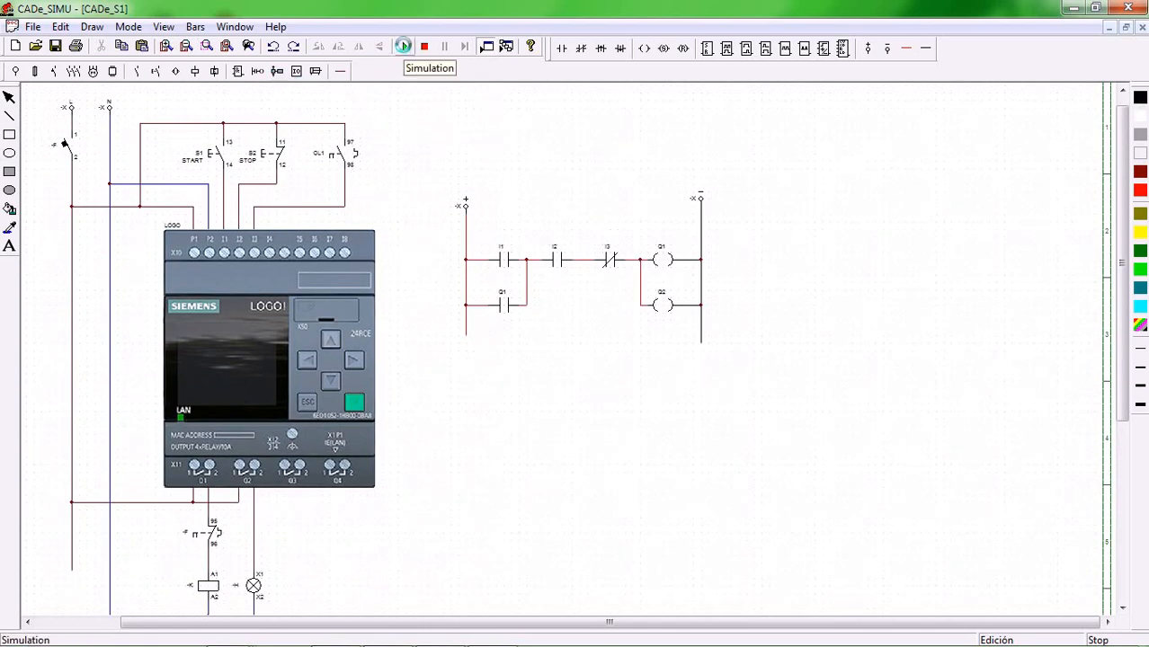
left_click(403, 46)
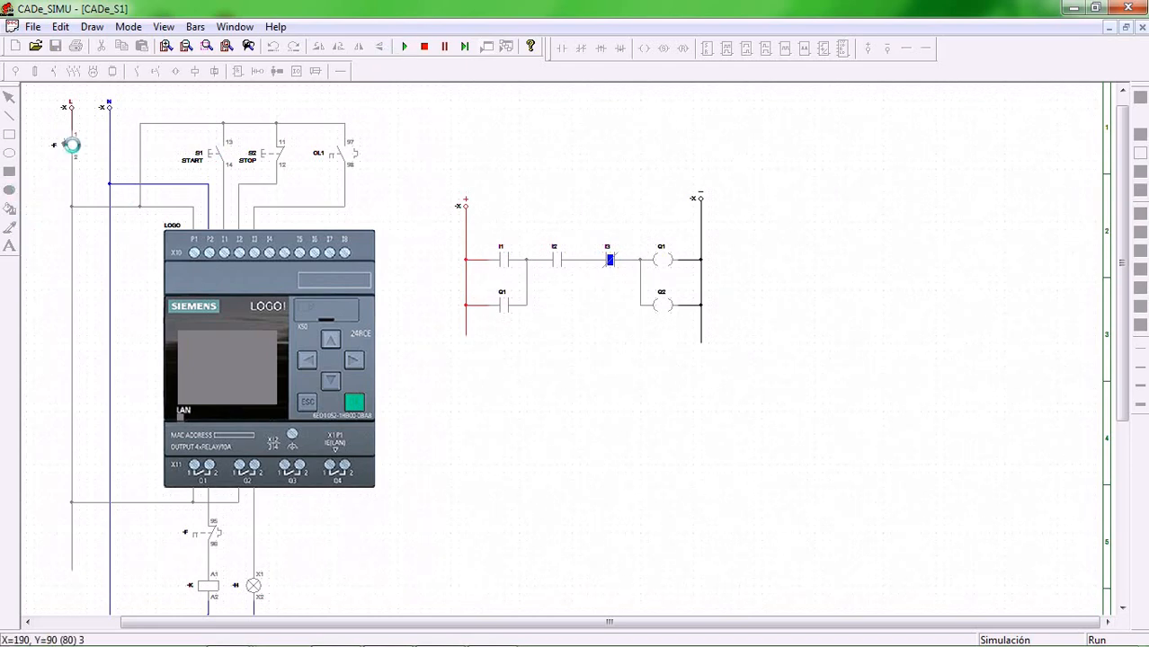
left_click(71, 145)
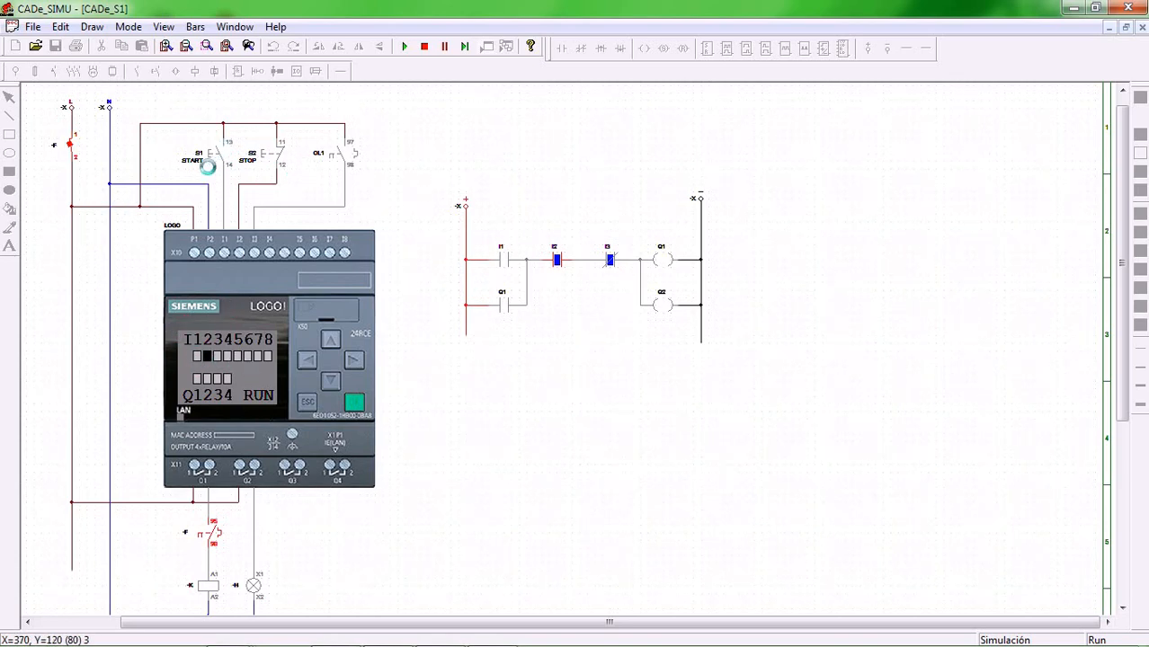
left_click(208, 160)
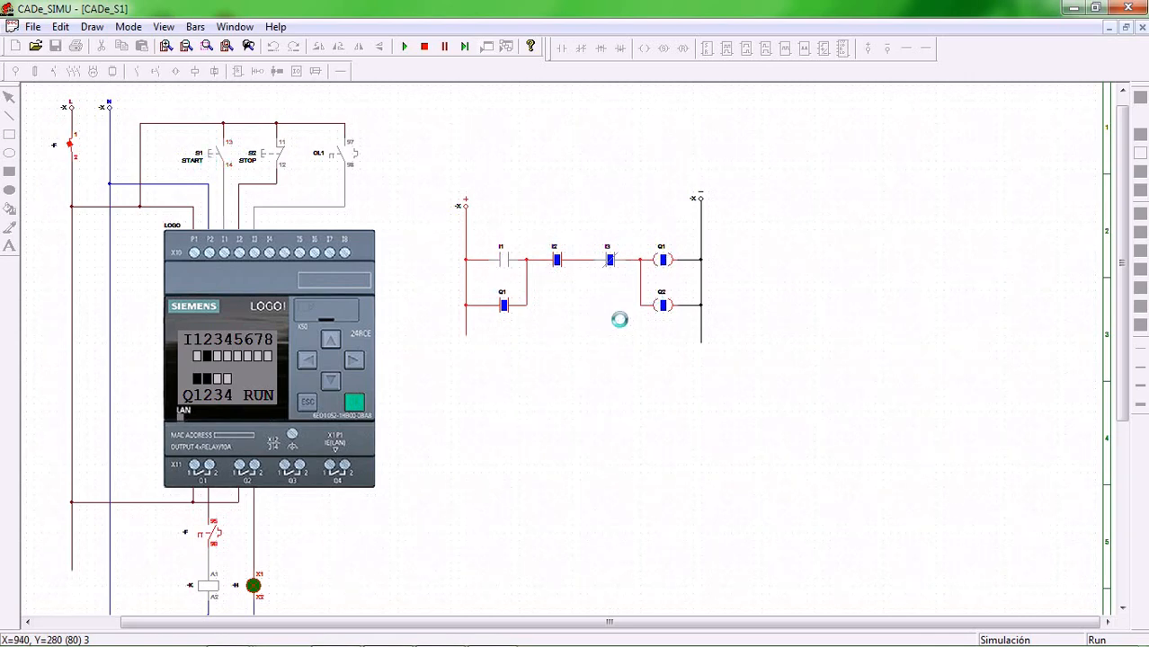
scroll(500, 442, "down", 1)
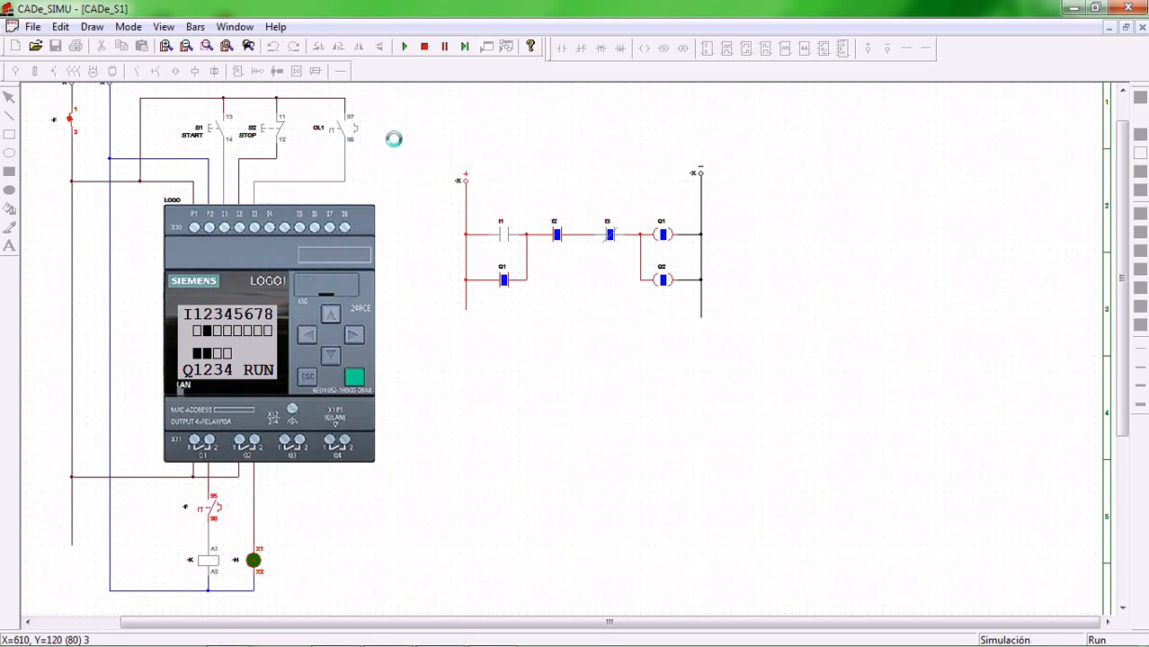
left_click(424, 47)
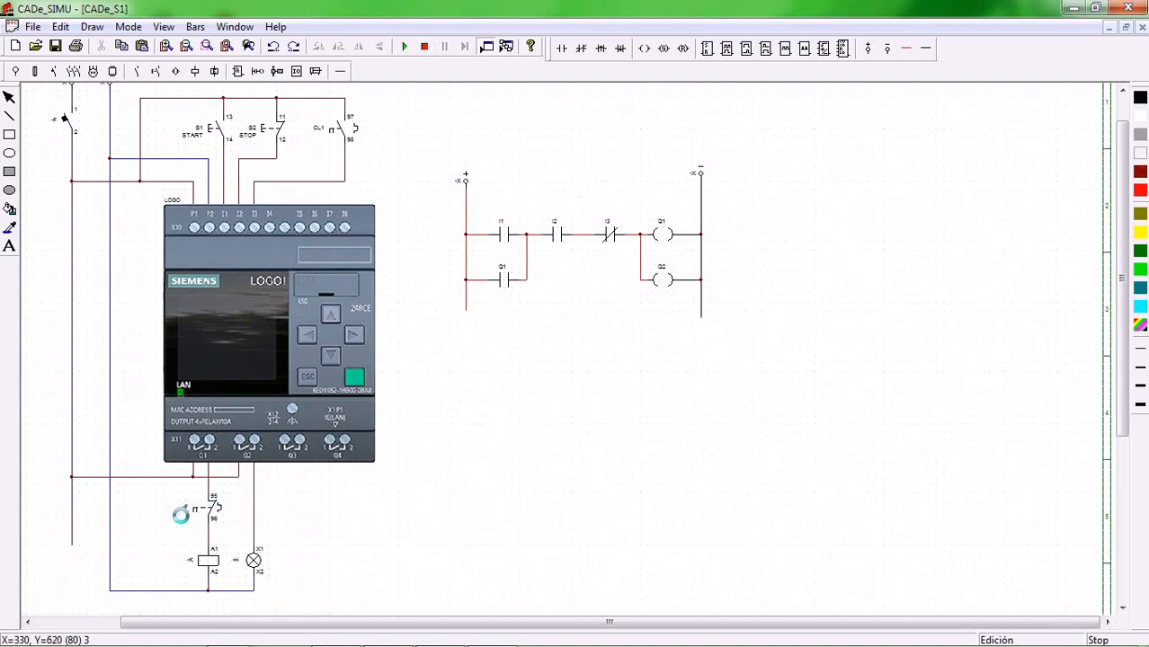
Name the 95-96 overload contact below the LOGO! outputs OL1 and the main breaker QM1.
double_click(203, 508)
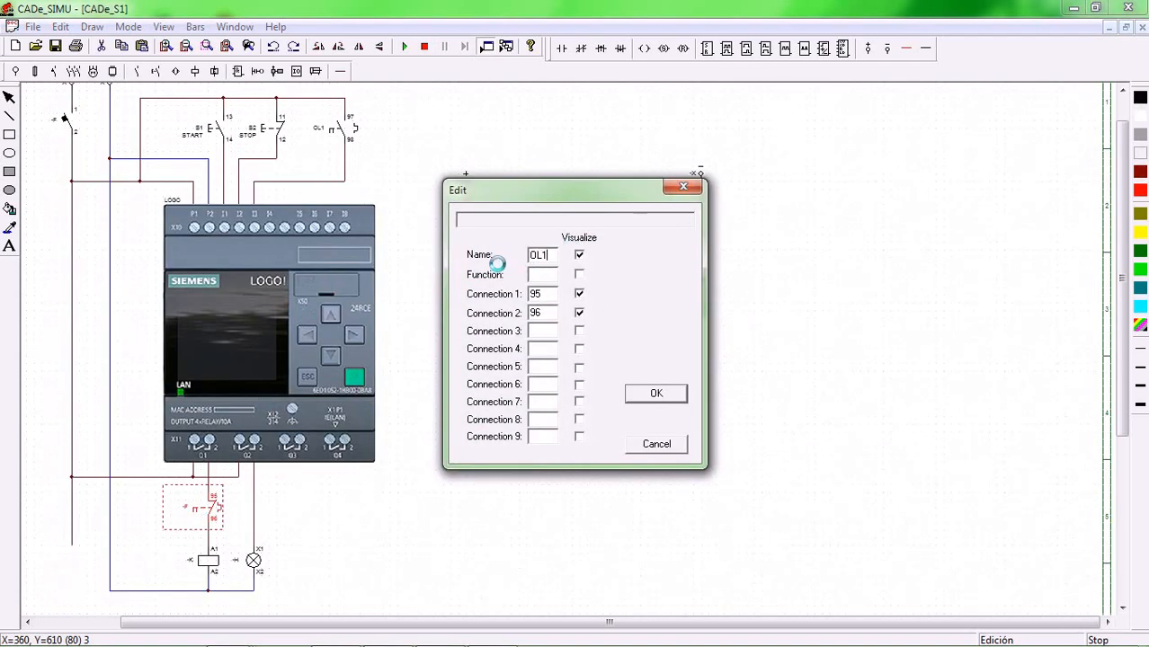
left_click(641, 388)
double_click(72, 123)
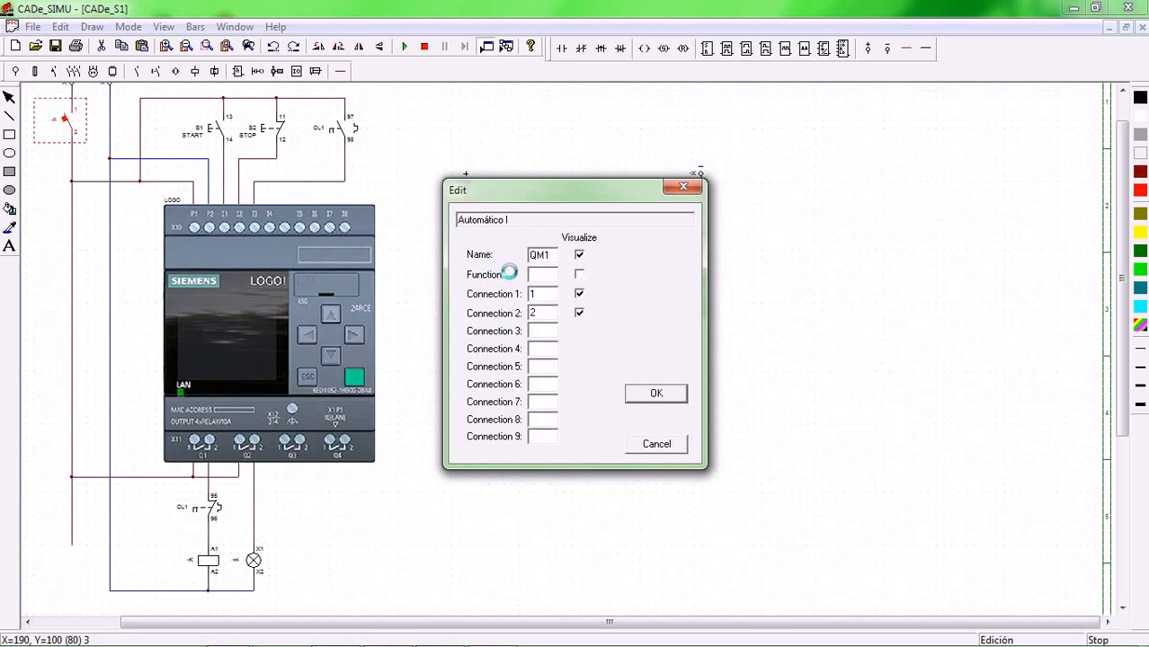
left_click(647, 393)
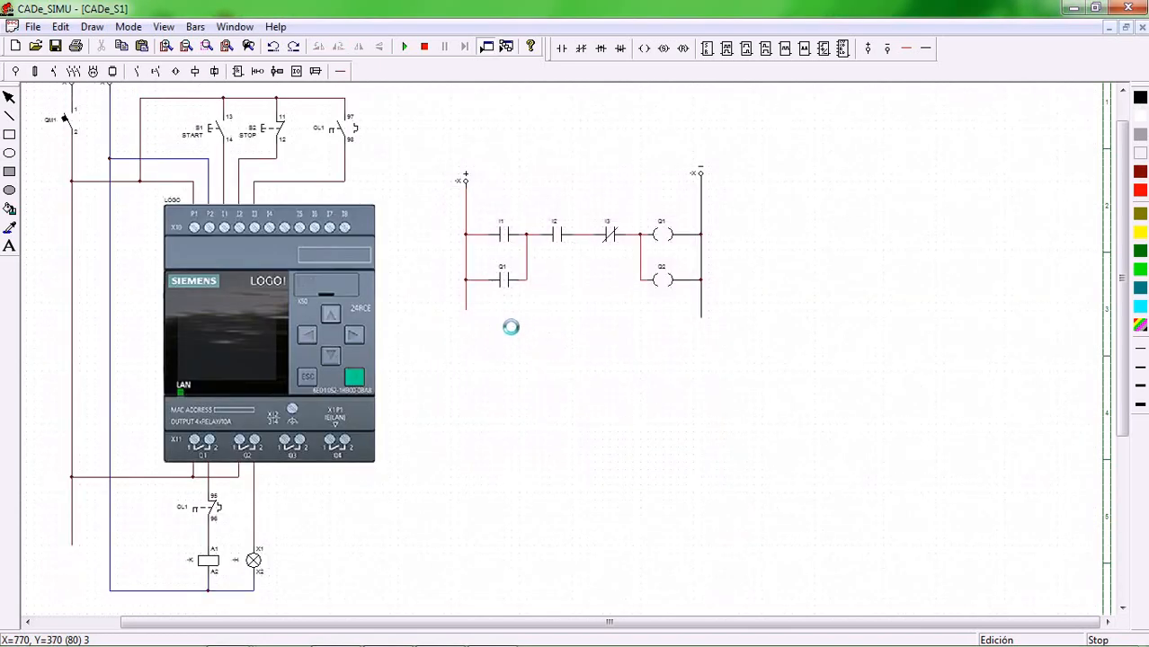
Rerun the simulation with breaker QM1 closed, operate S1 START and S2 STOP, and end the simulation.
left_click(407, 48)
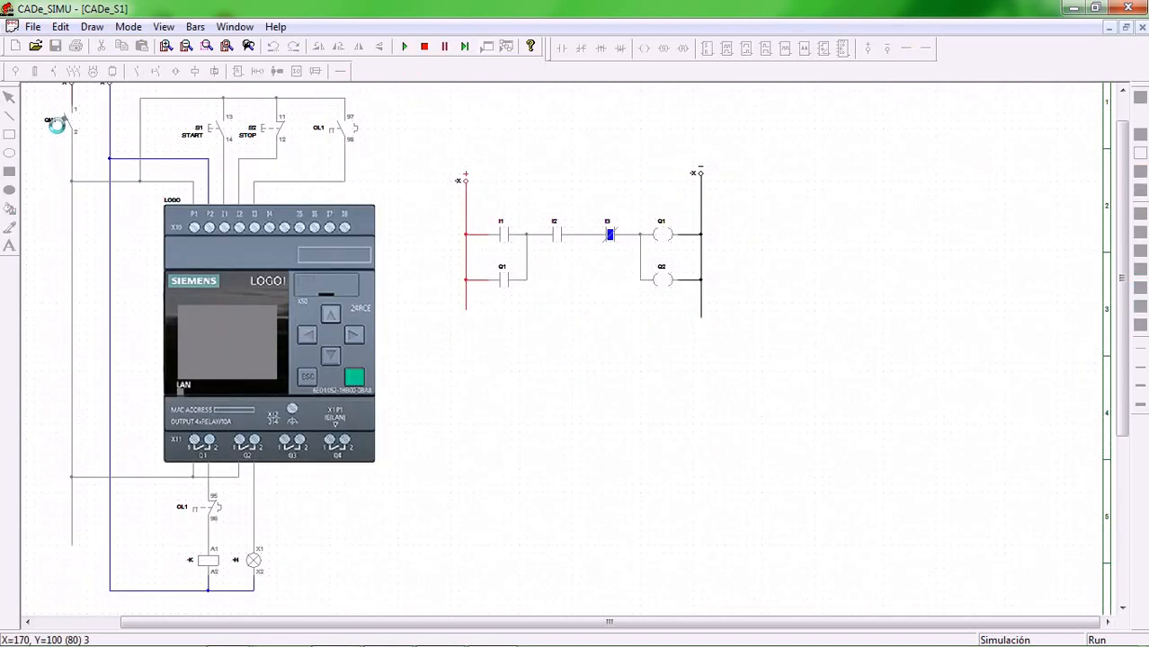
left_click(56, 125)
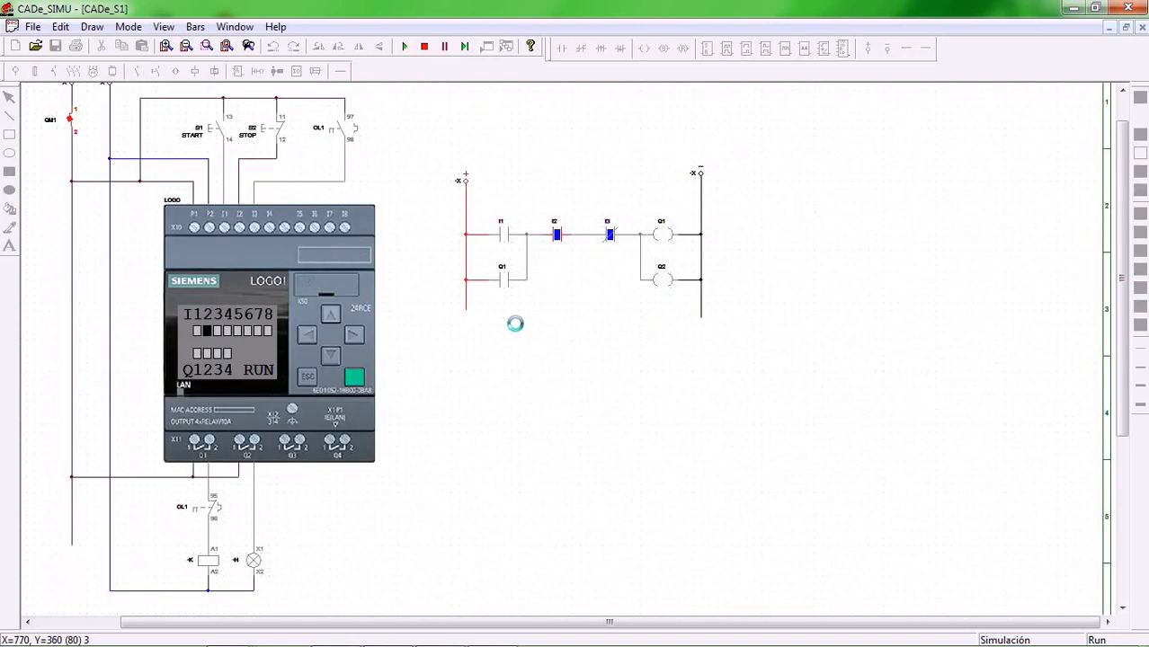
left_click(219, 127)
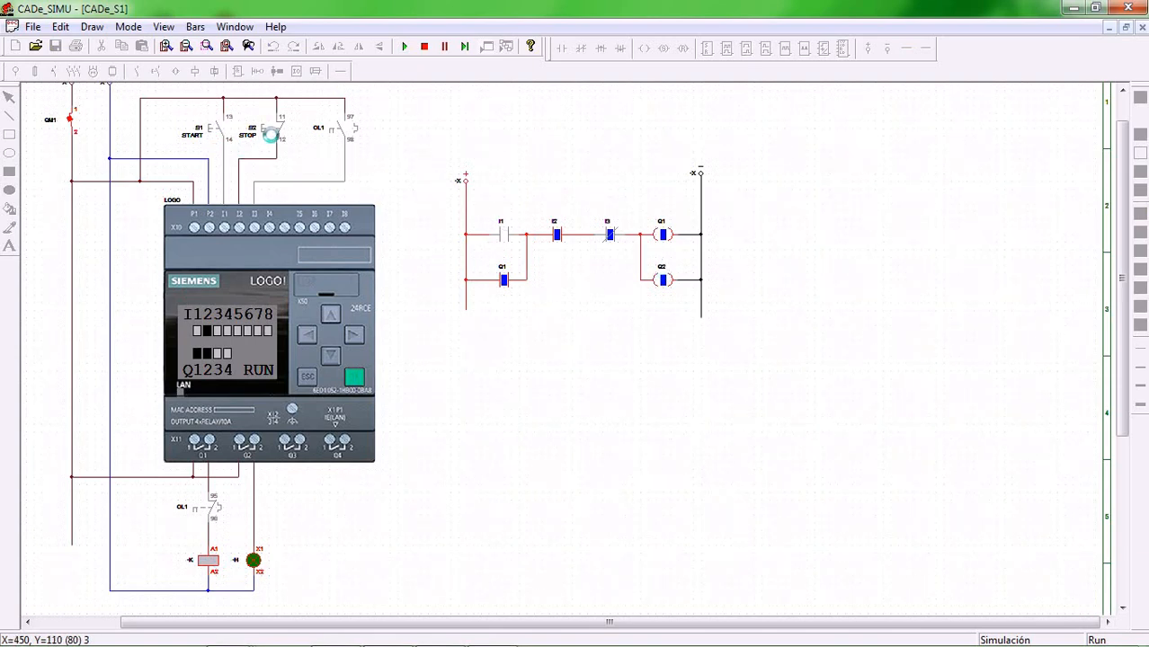
left_click(270, 133)
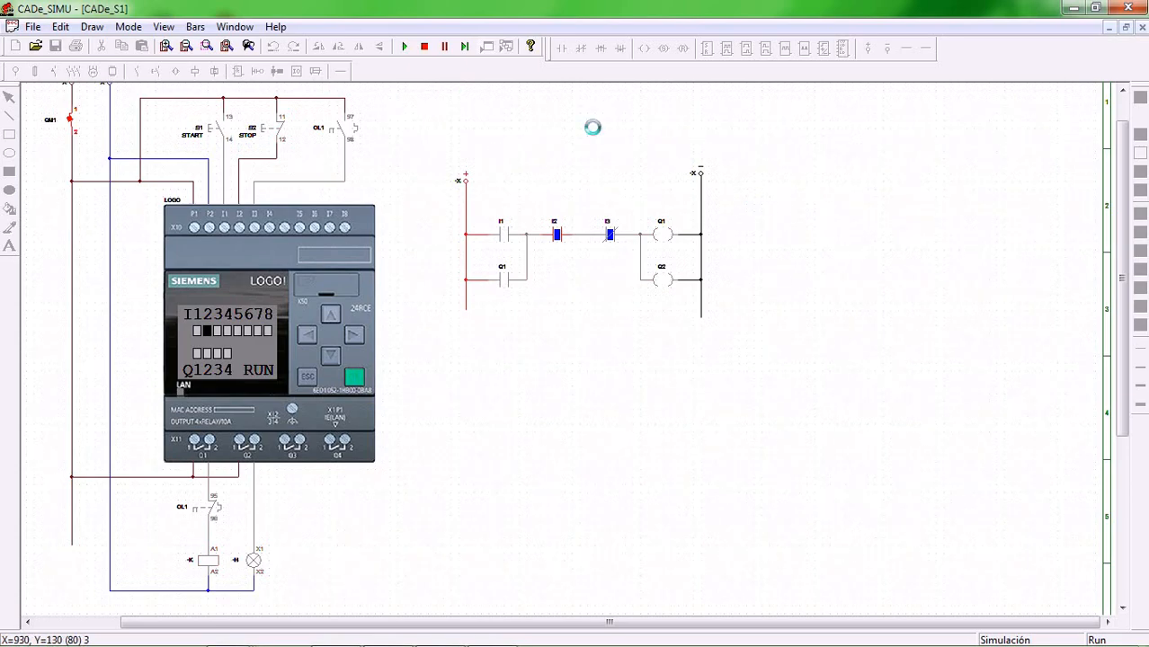
left_click(399, 46)
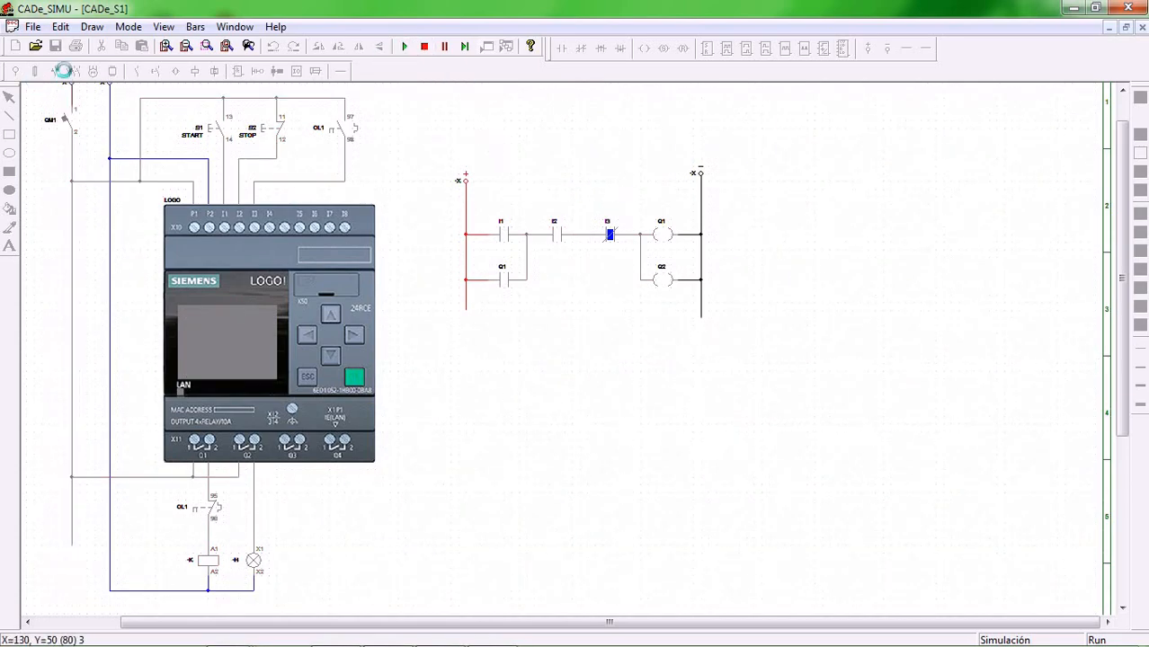
left_click(424, 46)
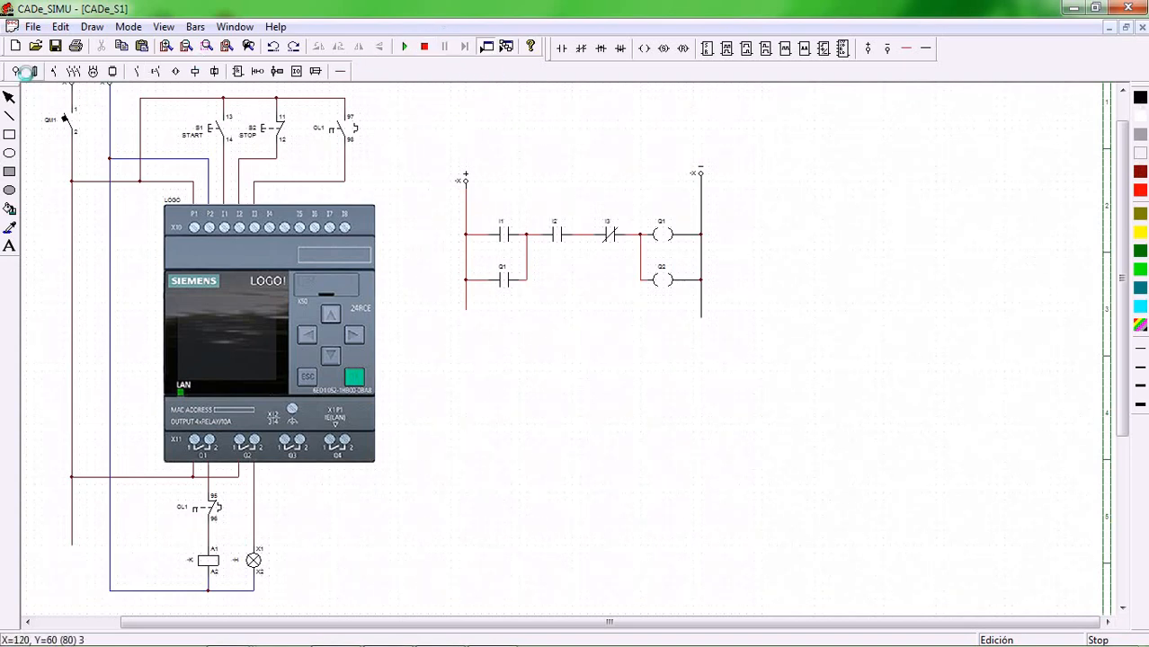
Place a three-phase supply with L1, L2, L3 and PE beside the ladder diagram, and a three-pole magnetothermic breaker below it.
left_click(14, 72)
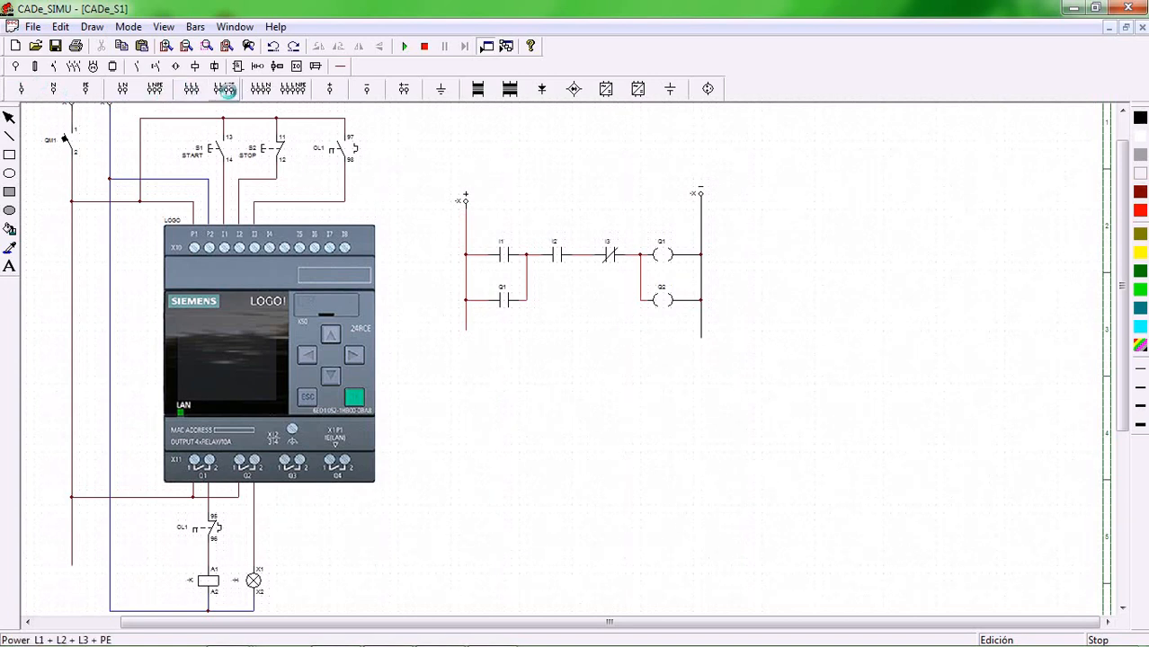
left_click(775, 155)
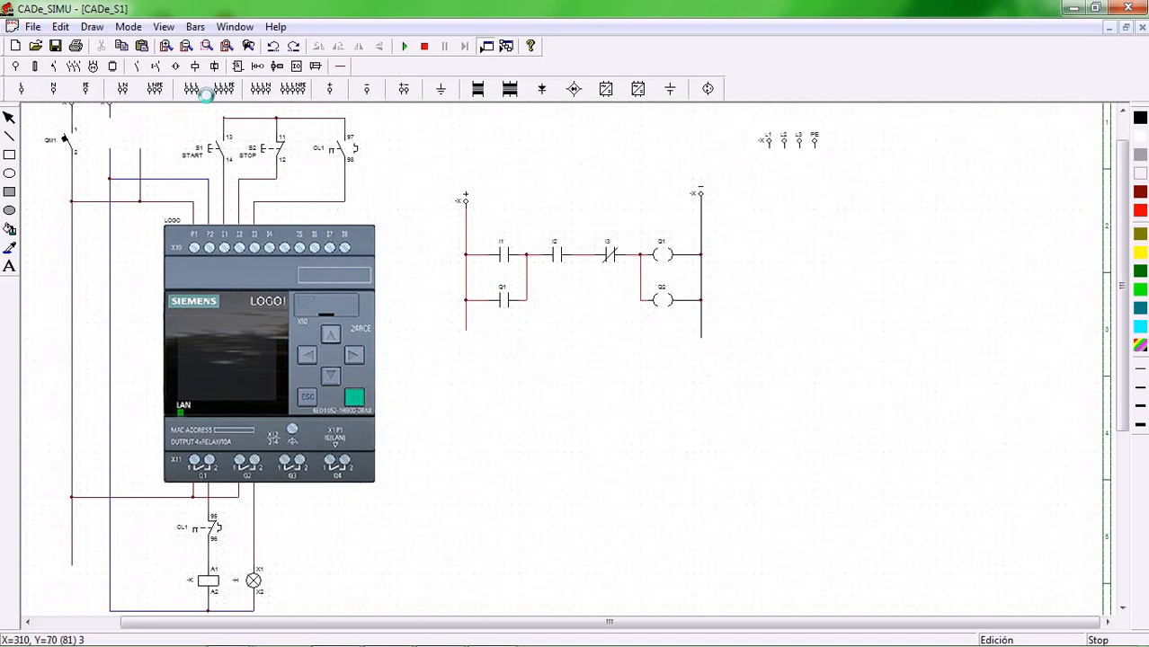
left_click(69, 65)
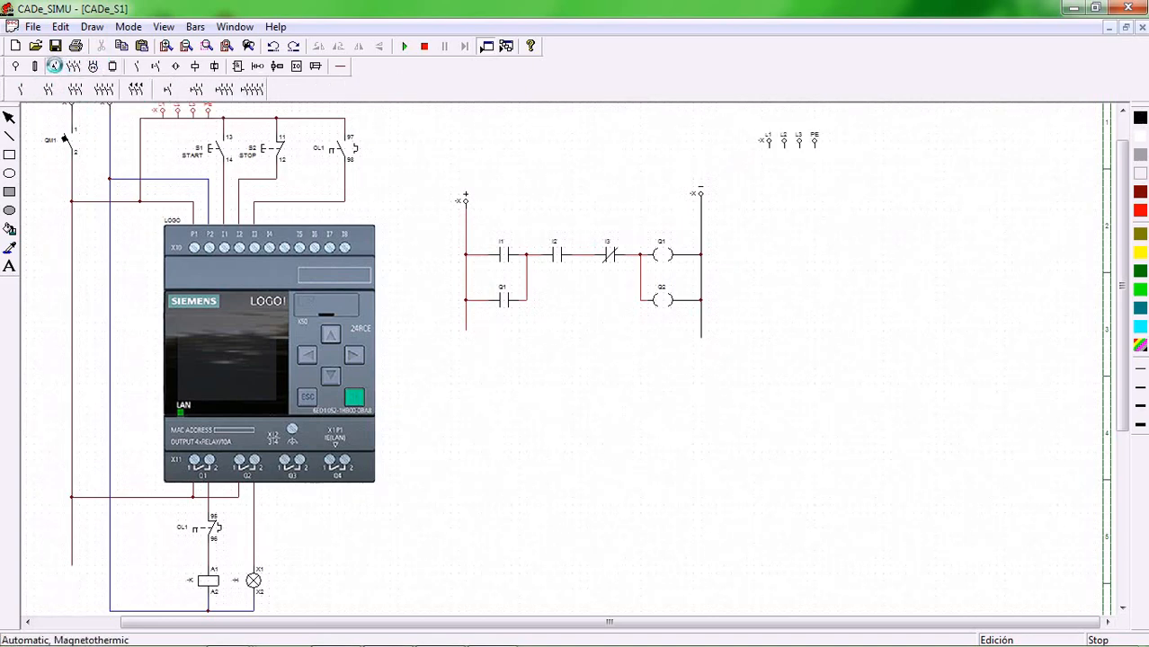
left_click(132, 87)
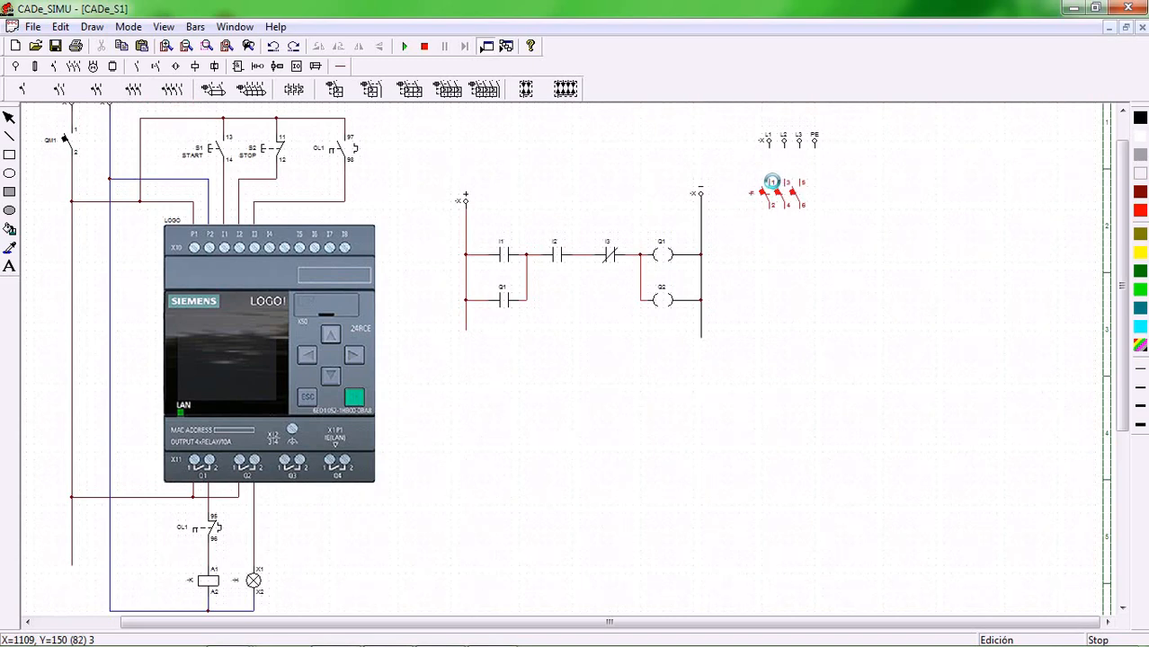
left_click(771, 181)
Place a three-pole contactor, a thermal overload relay and a three-phase motor with PE in line below the breaker.
left_click(56, 68)
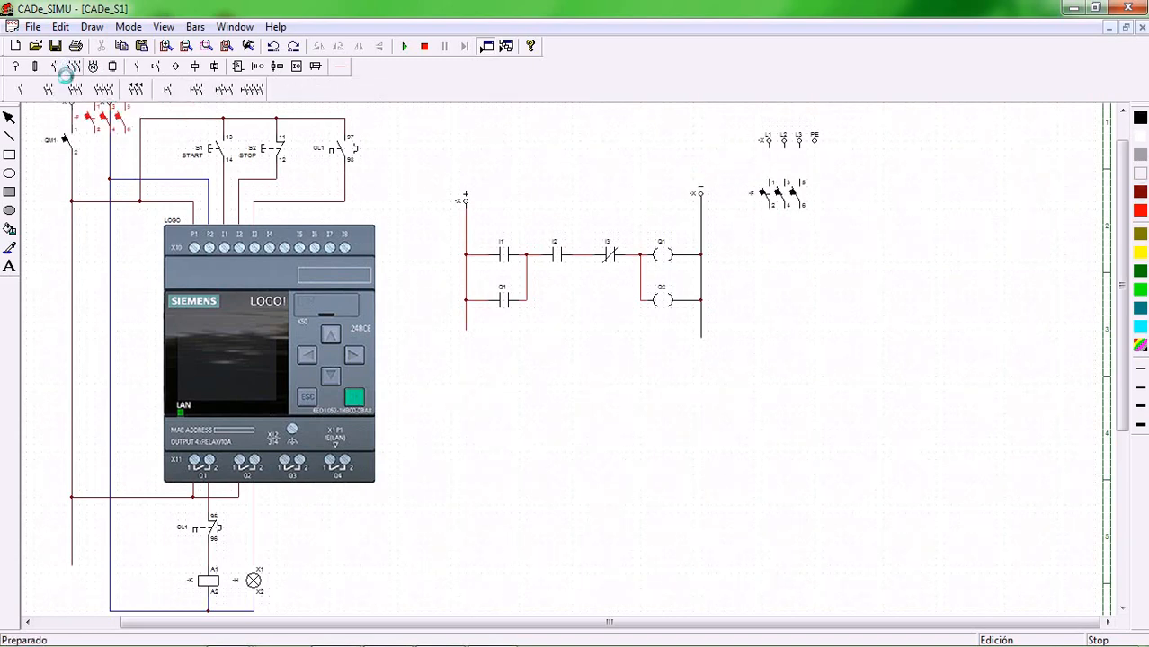
left_click(774, 247)
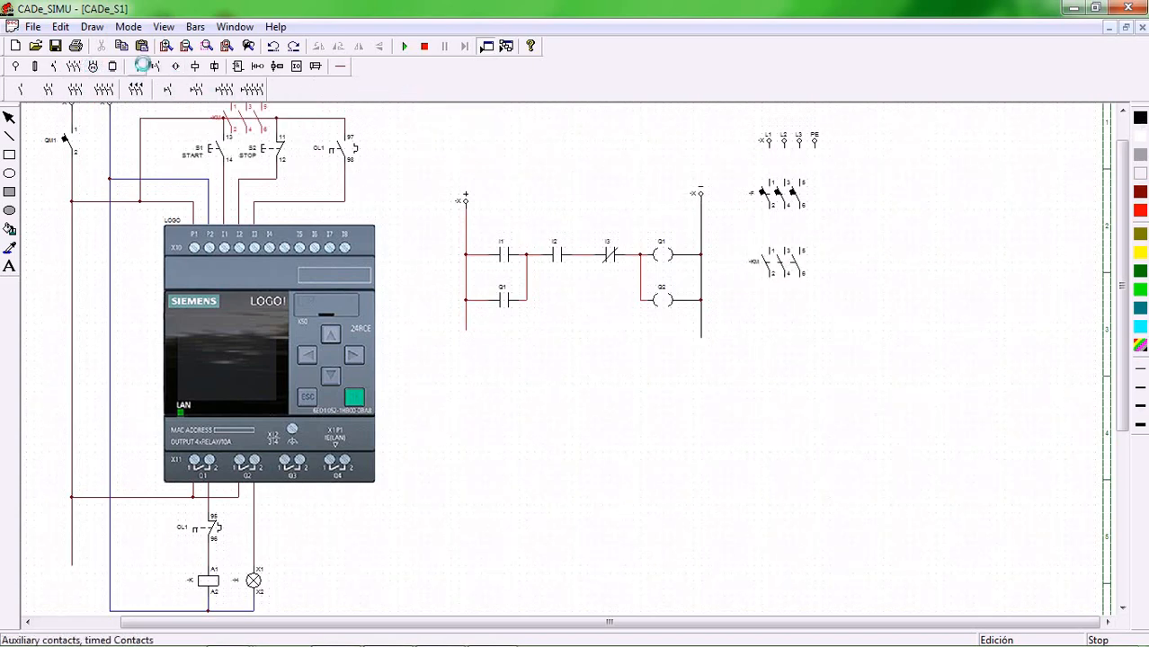
left_click(53, 65)
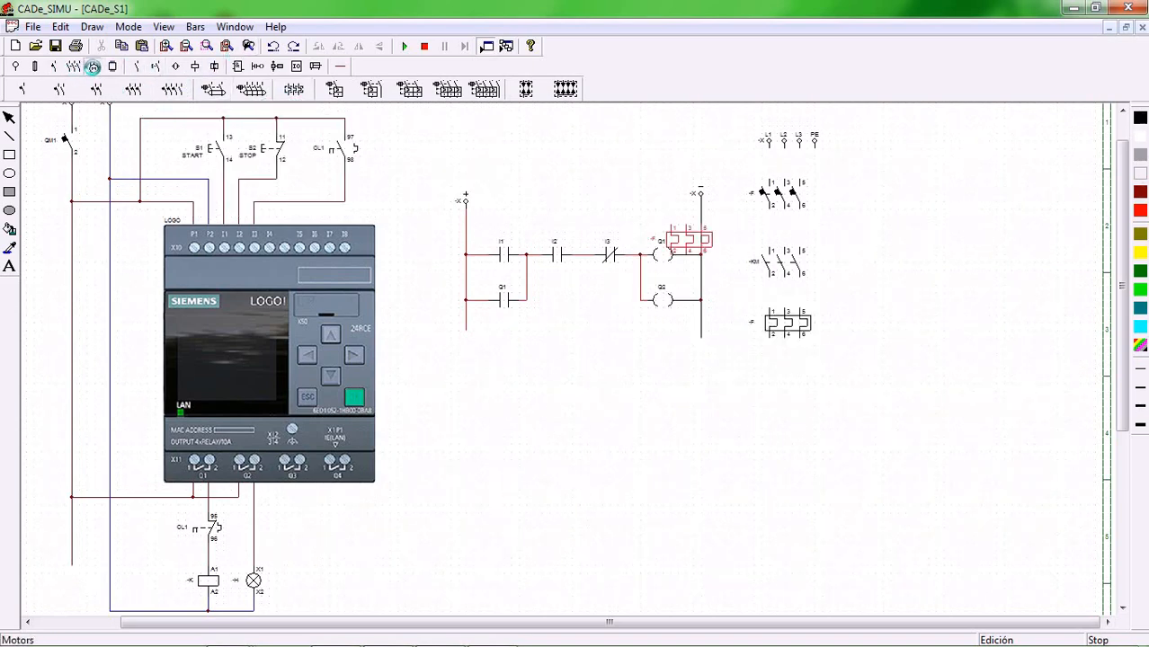
left_click(93, 66)
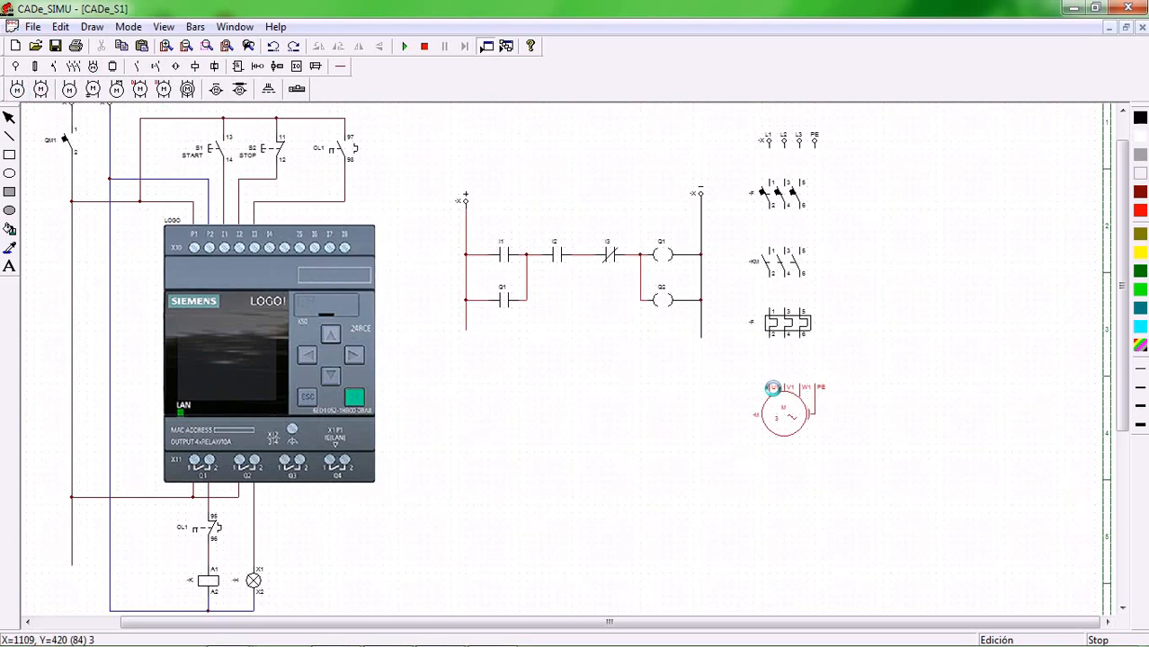
left_click(772, 388)
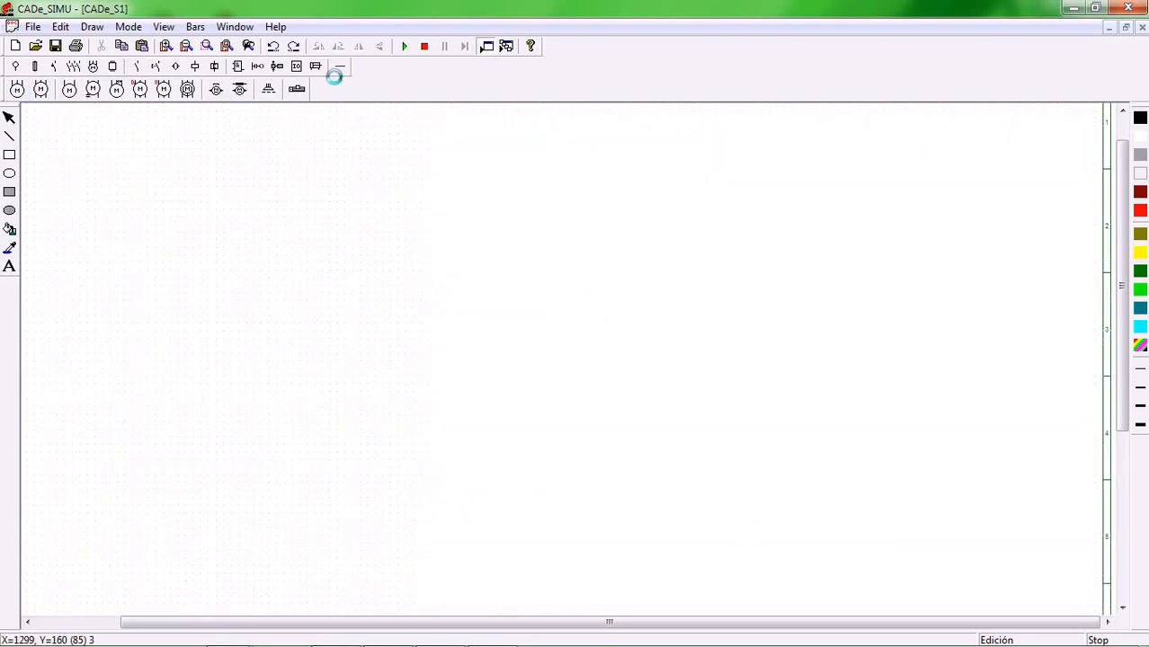
Try three-phase wires between the L1, L2, L3 supply and the three-pole breaker, and delete them.
left_click(339, 65)
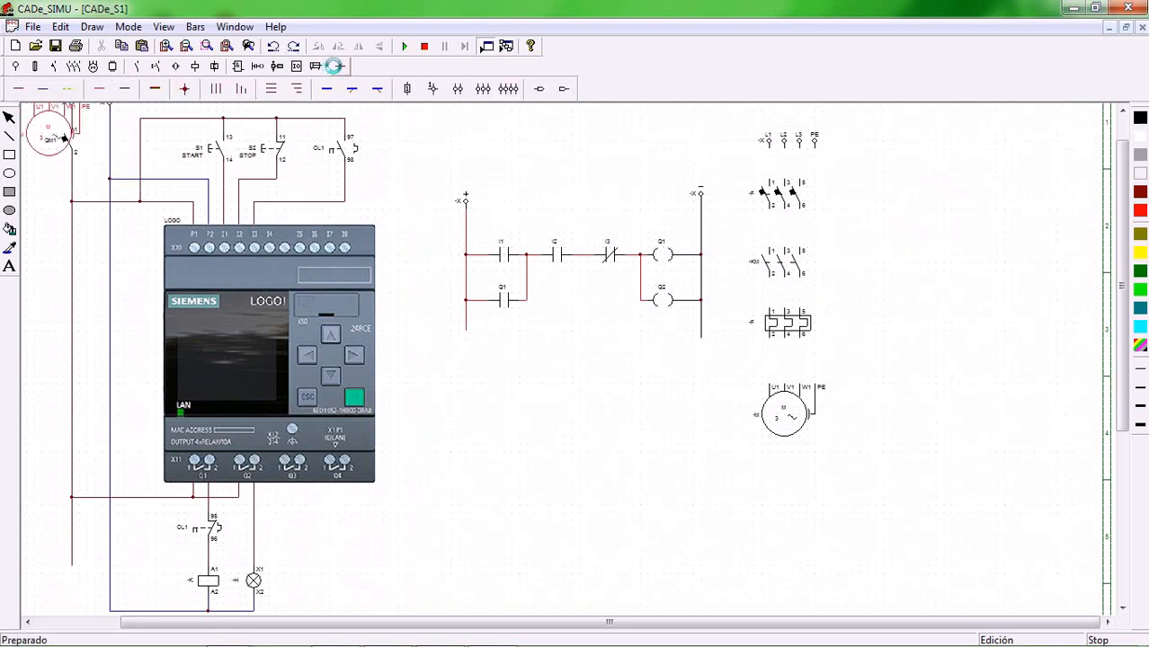
left_click(63, 117)
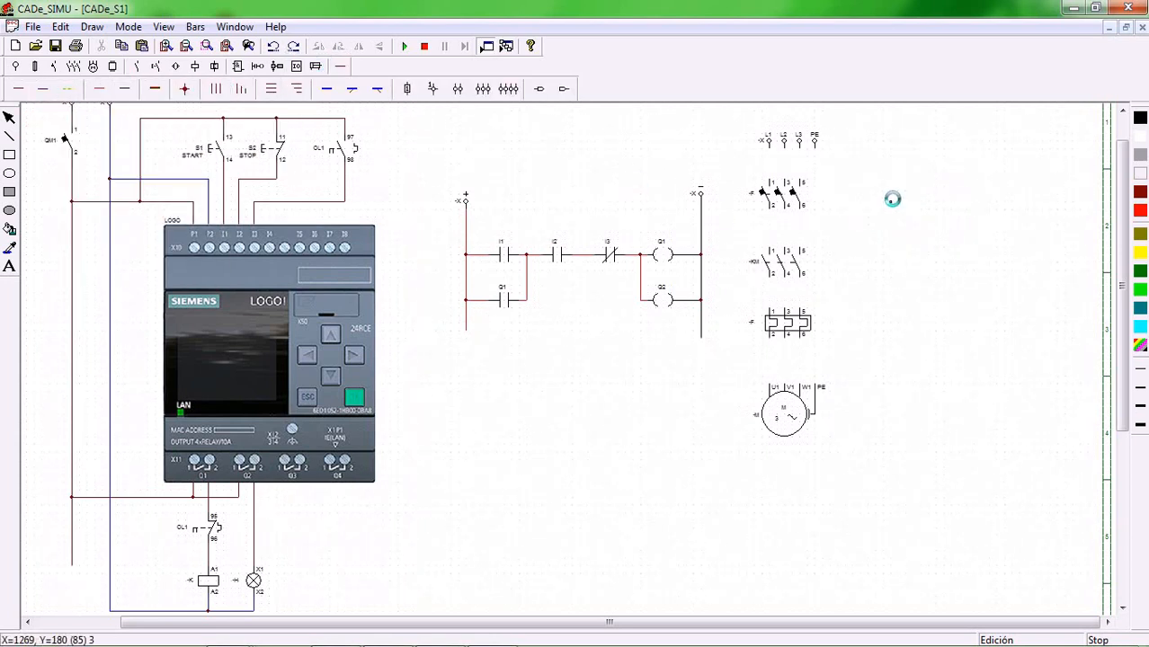
left_click_drag(772, 158, 775, 179)
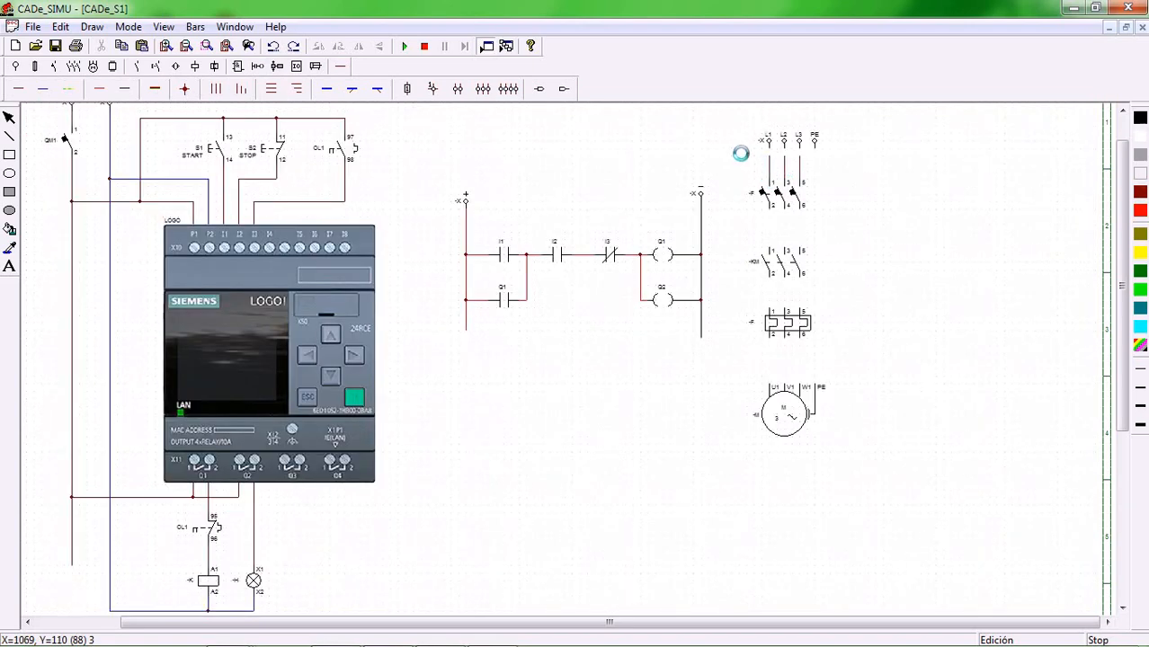
left_click_drag(716, 150, 848, 196)
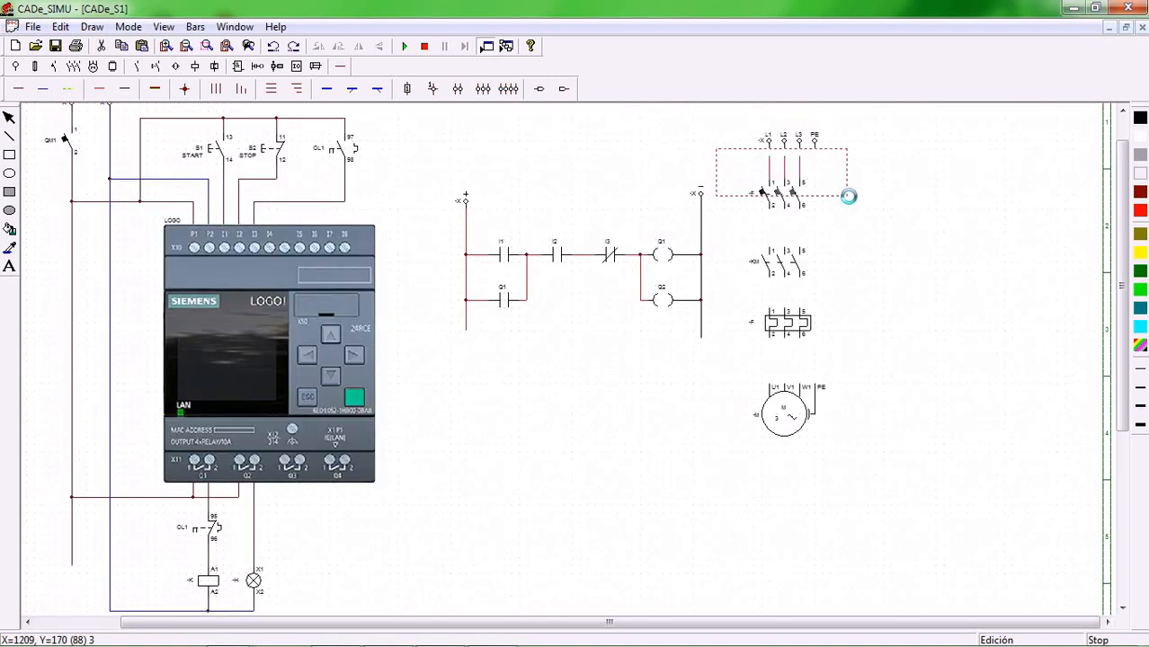
key("Delete")
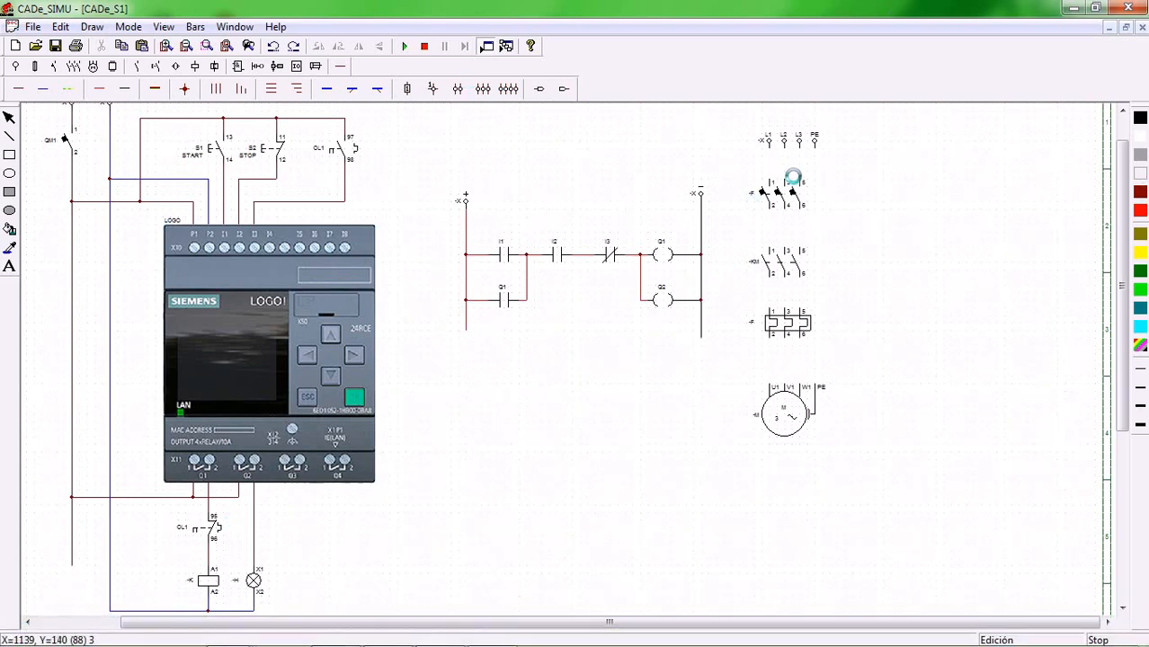
Try moving the three-pole breaker up against the supply terminals, and return it to its original position.
left_click(786, 191)
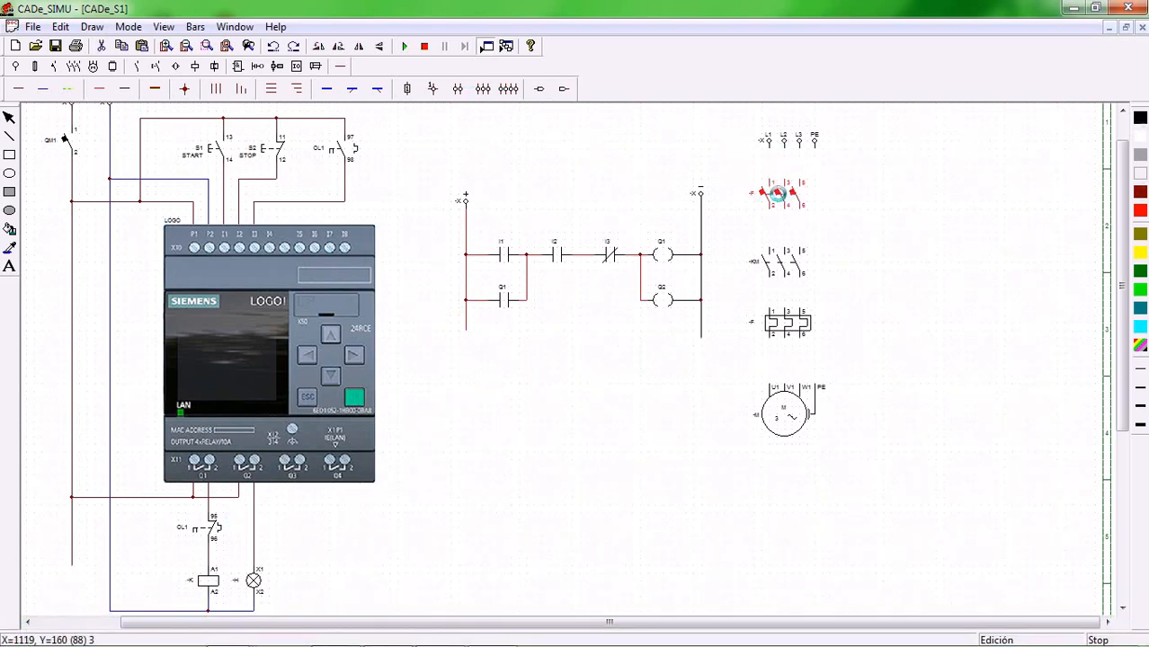
left_click_drag(784, 186, 913, 232)
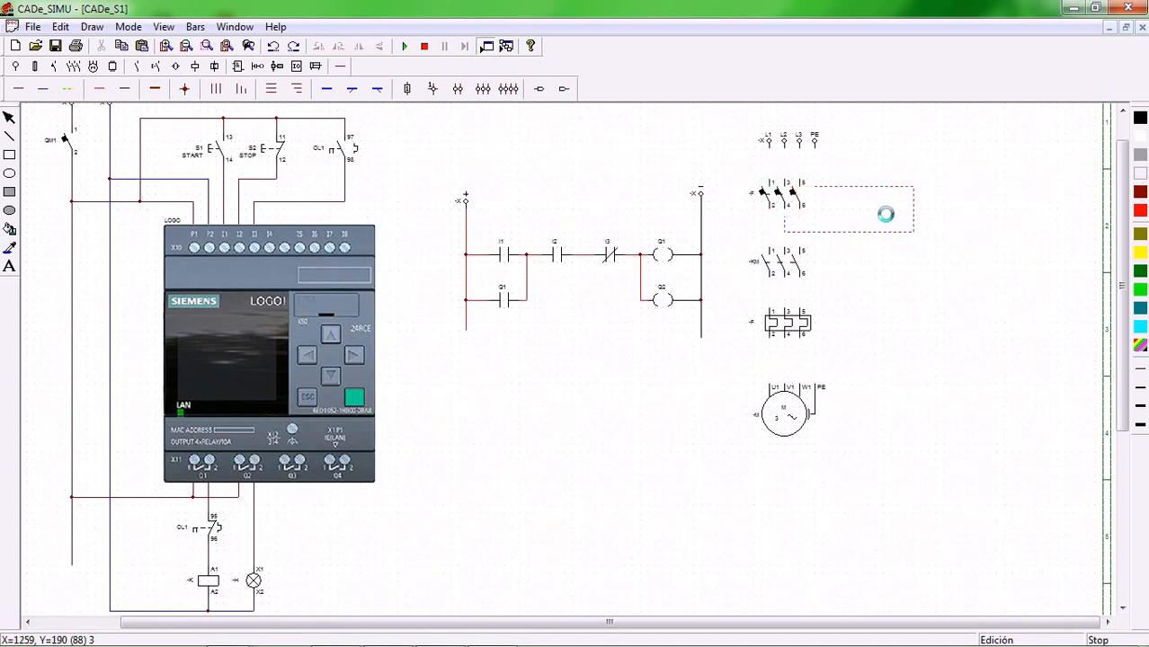
left_click(775, 197)
left_click_drag(774, 200, 773, 169)
left_click(923, 164)
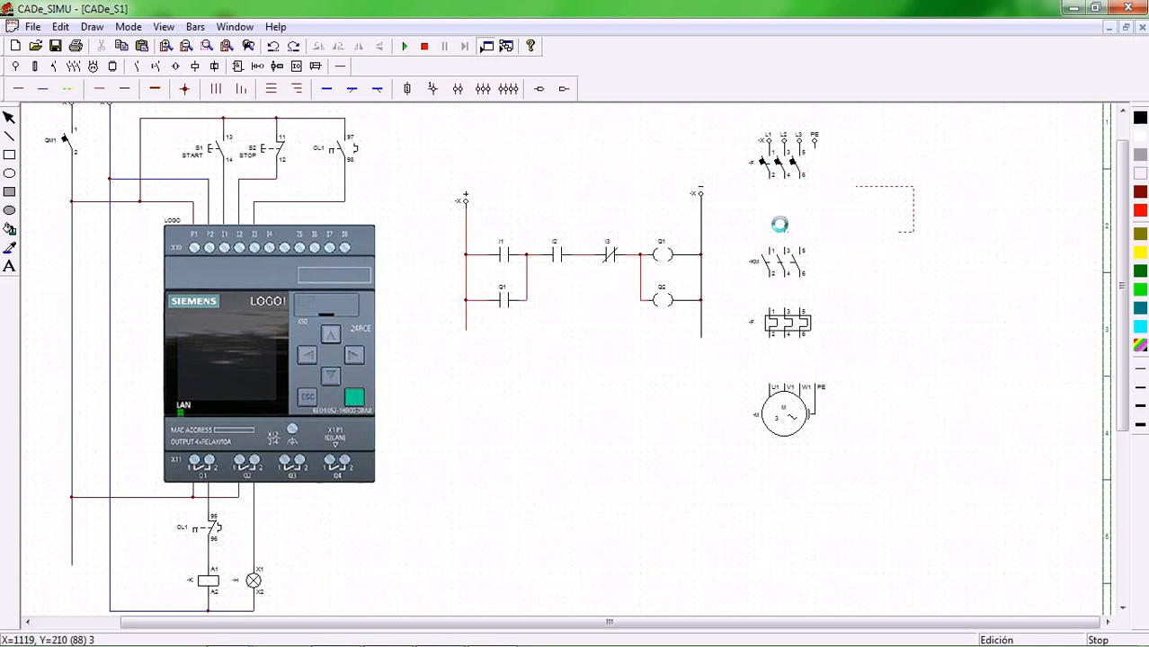
left_click_drag(771, 164, 779, 194)
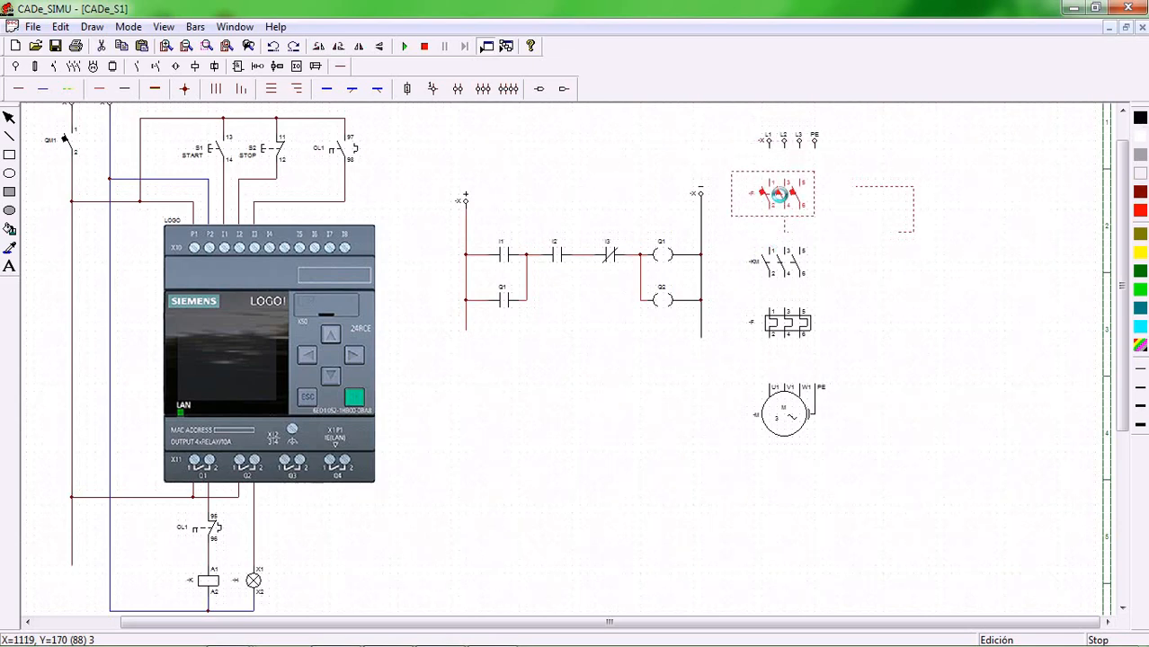
left_click(868, 190)
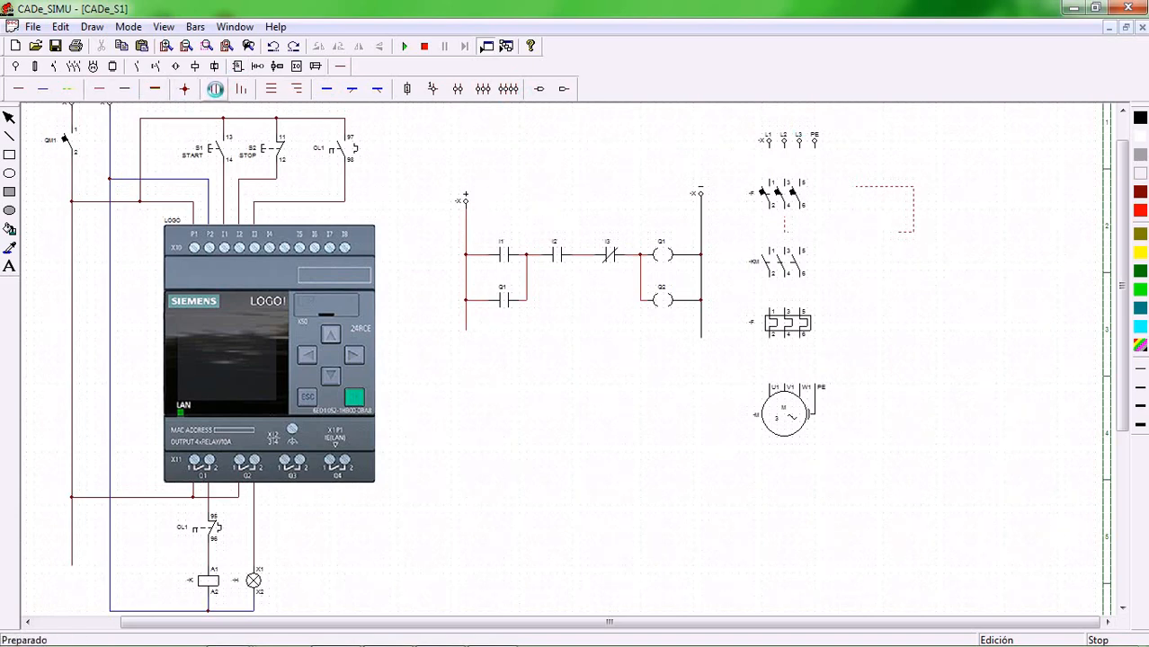
Wire the three phases from the supply through breaker, contactor and overload relay to the motor, and connect the PE conductor.
left_click(216, 89)
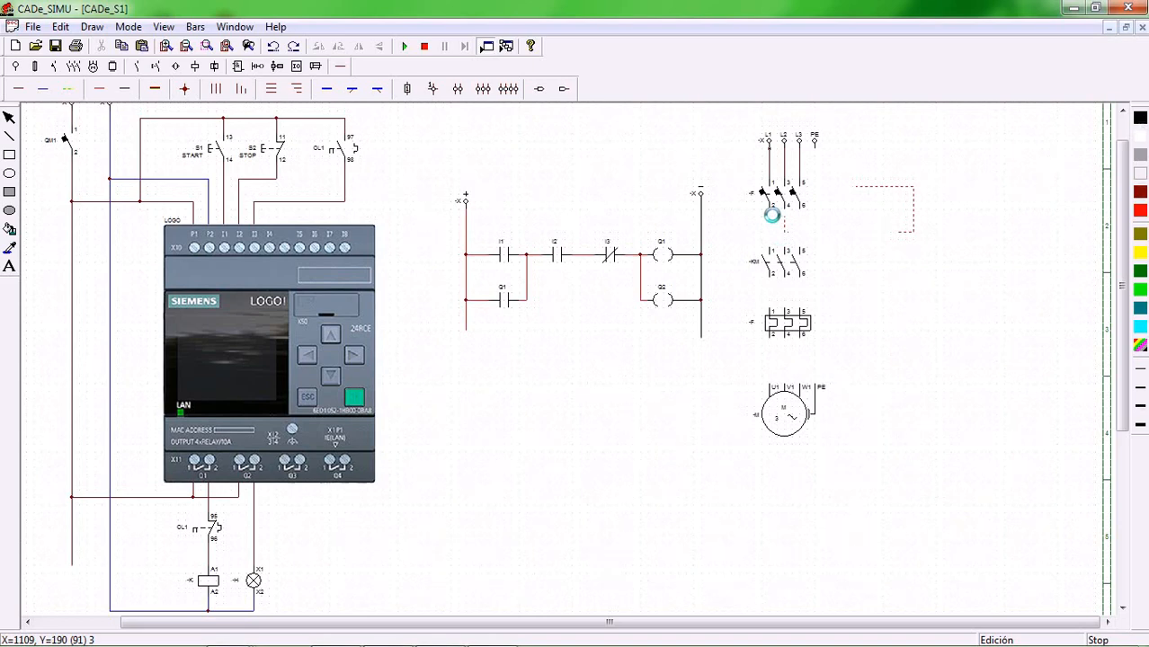
left_click_drag(771, 214, 770, 251)
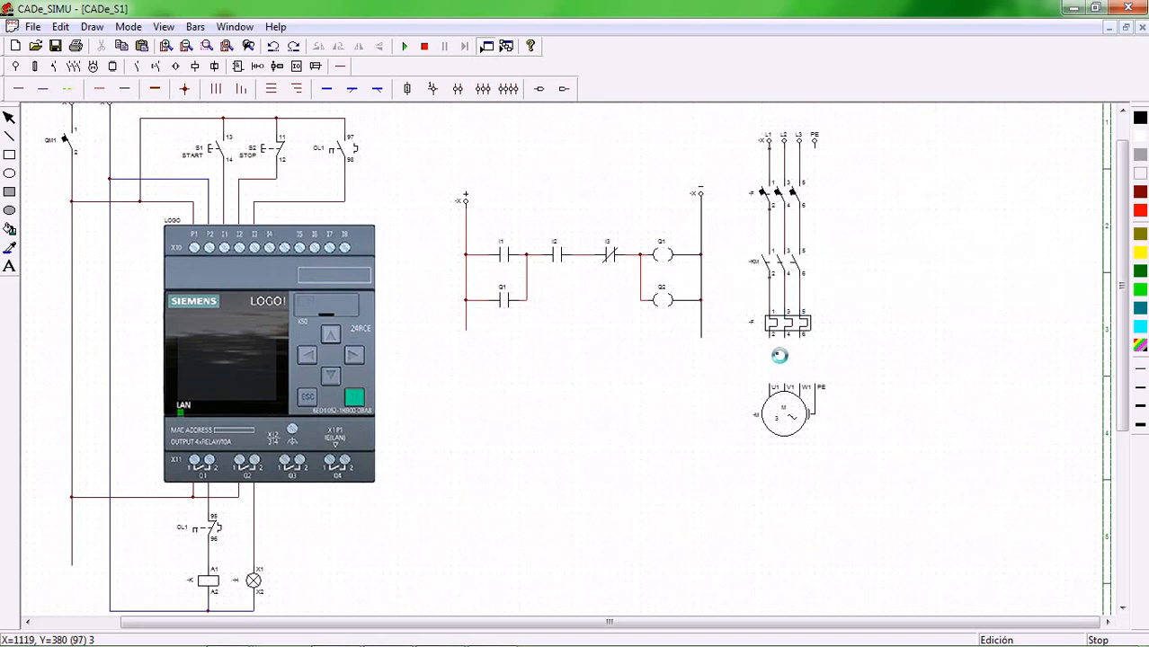
left_click_drag(774, 341, 776, 394)
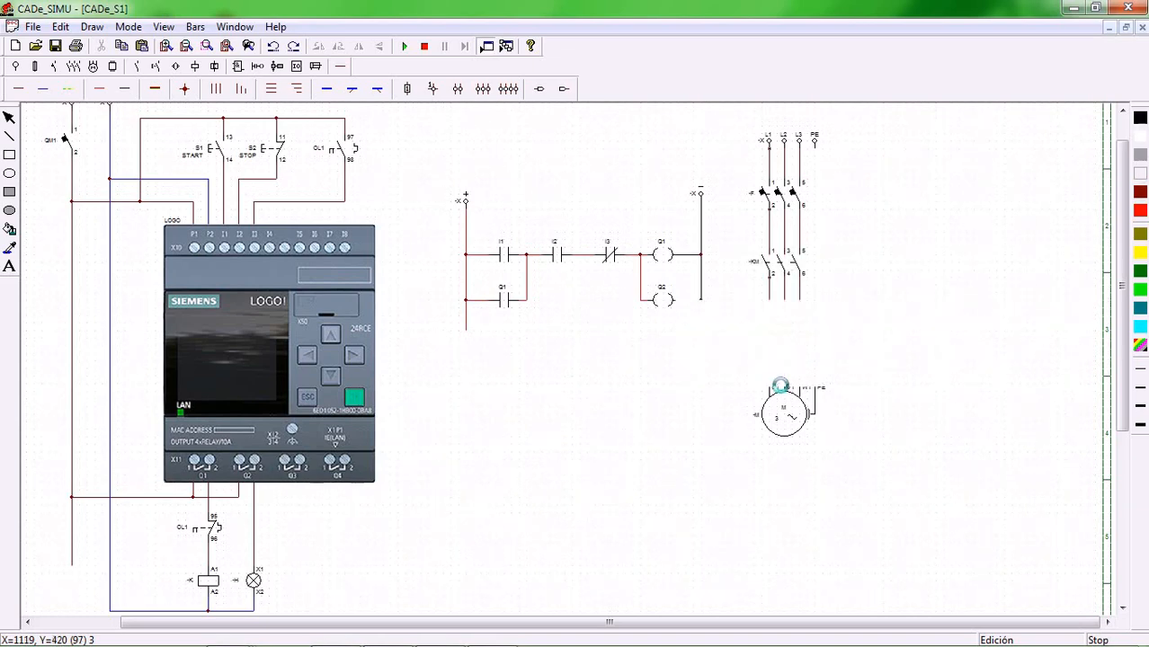
left_click(70, 91)
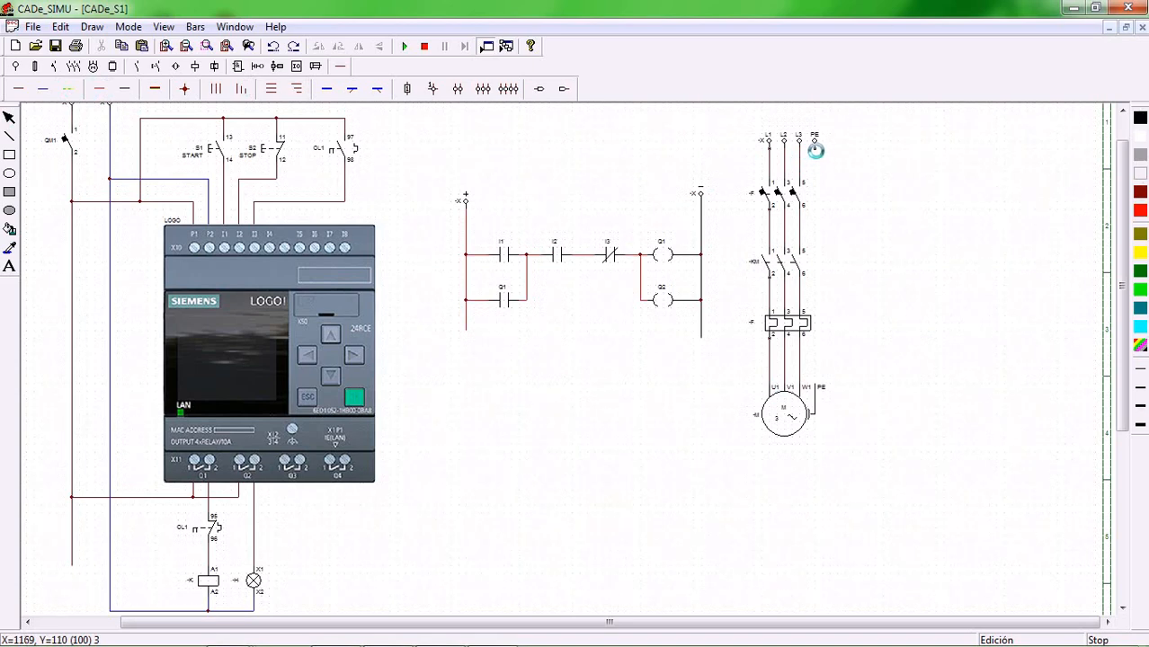
left_click_drag(815, 151, 832, 388)
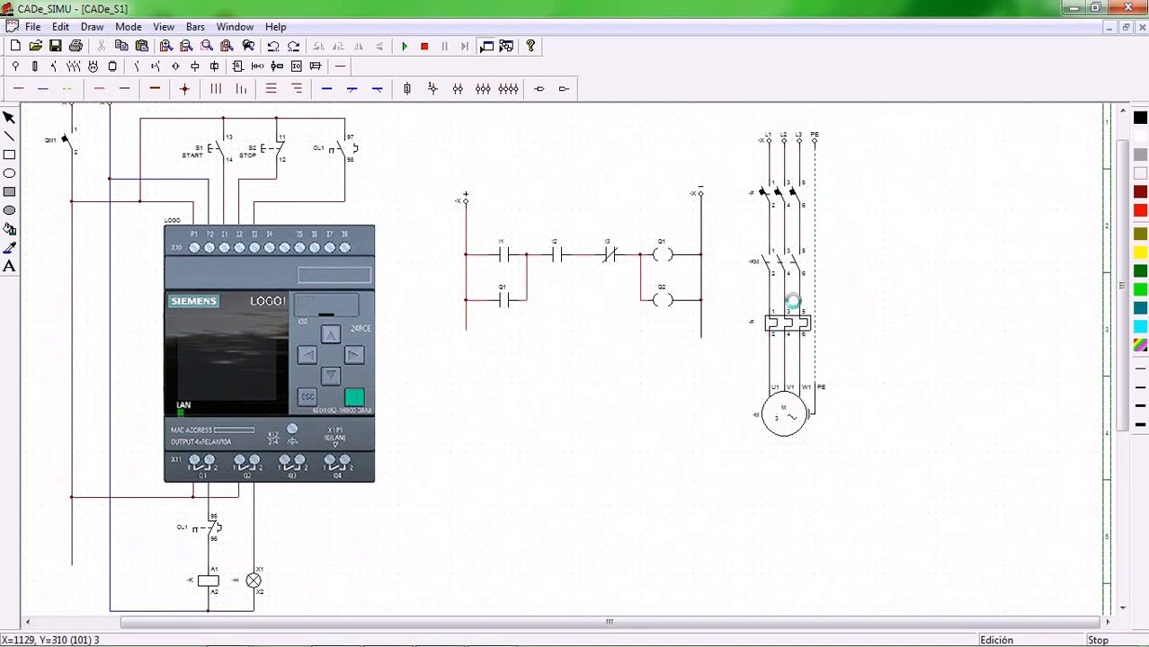
Name the three-pole breaker QM2 and the coil below the LOGO! output overload contact KM1.
double_click(780, 195)
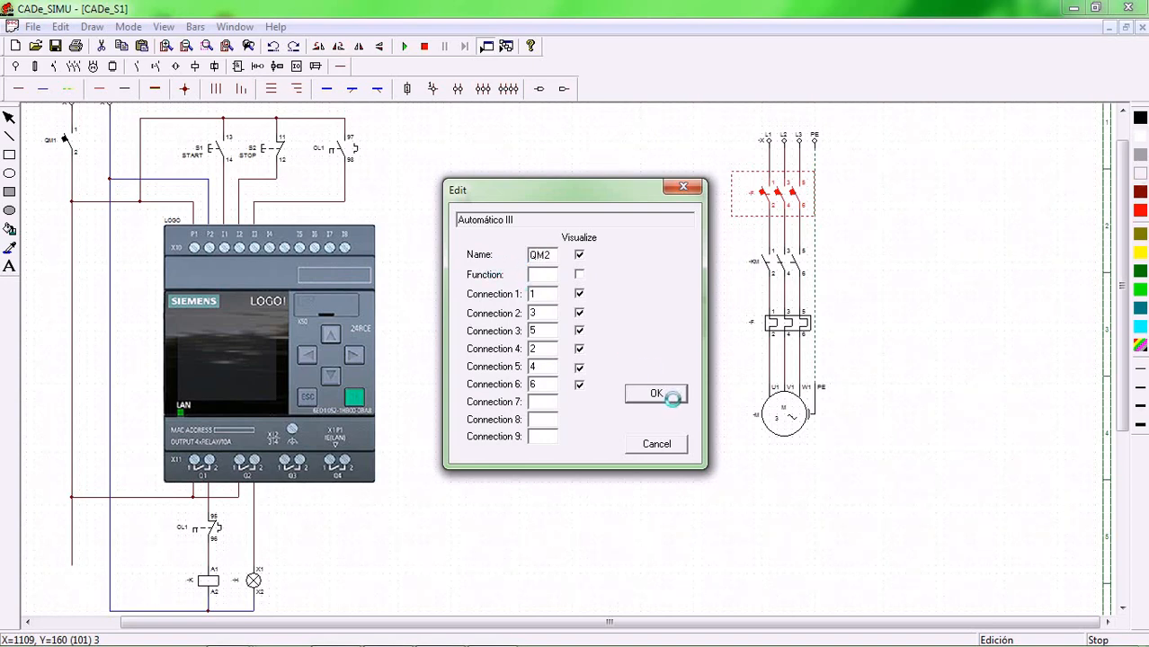
left_click(666, 396)
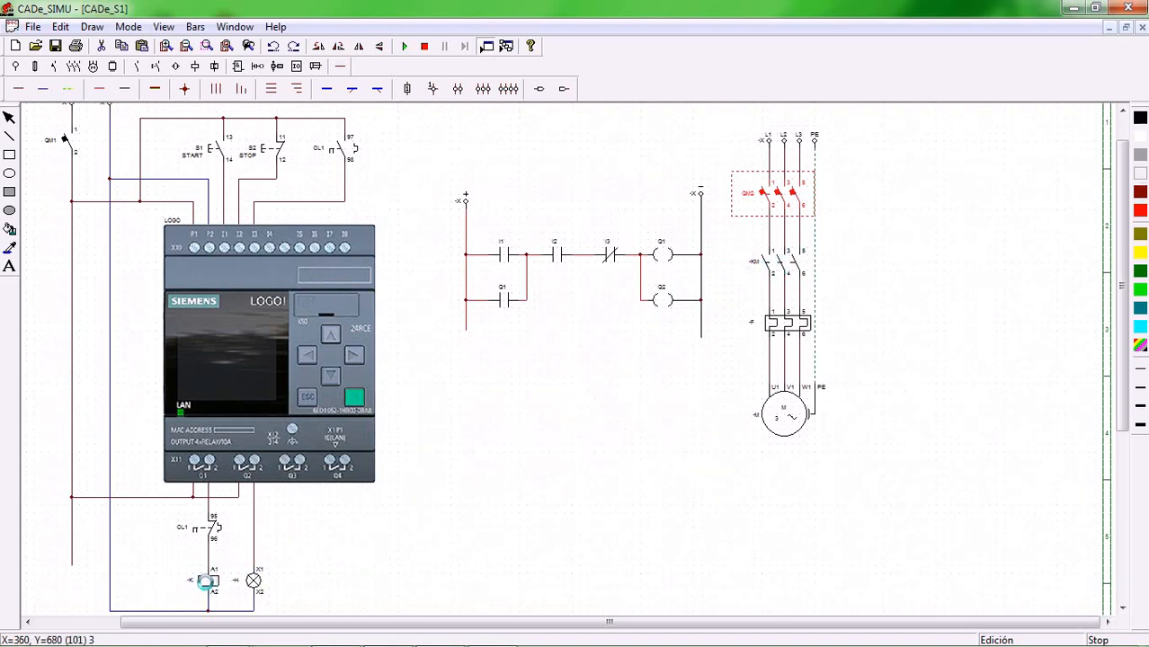
double_click(207, 580)
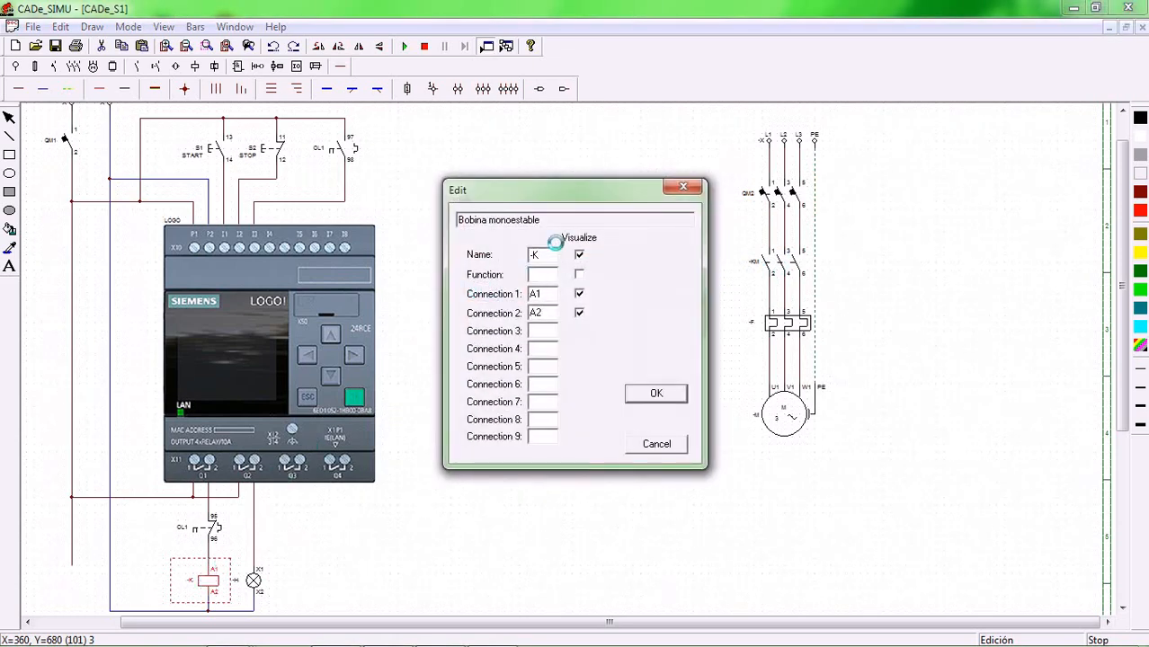
double_click(546, 256)
type("KM1")
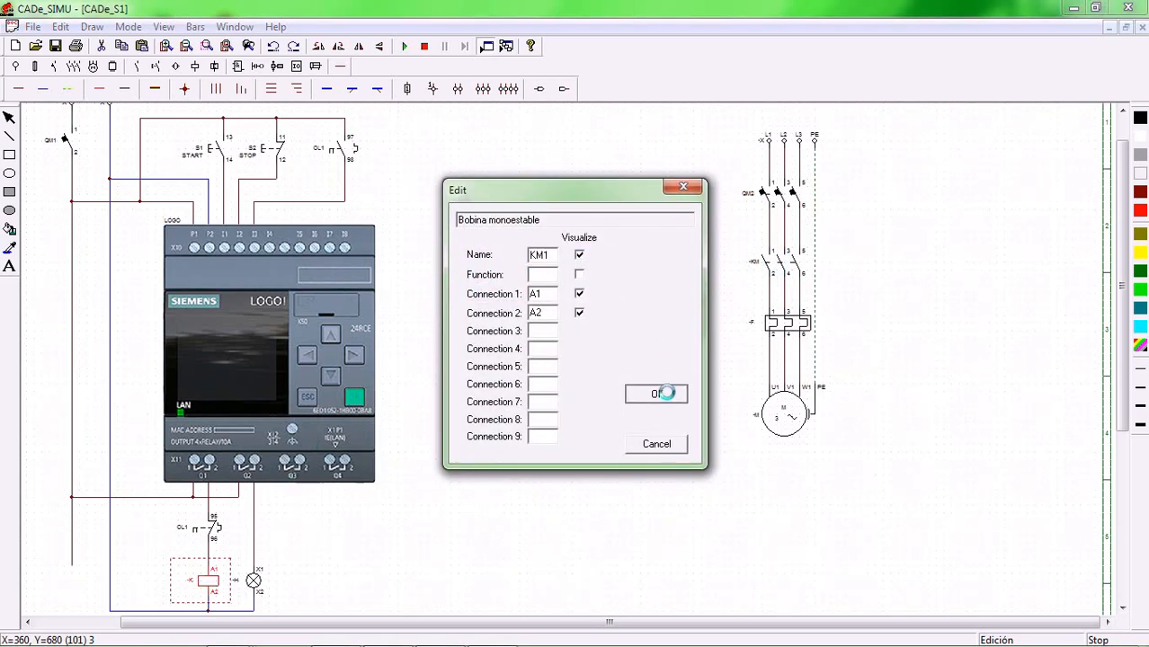
left_click(661, 394)
Name the three-pole contactor KM1 and the thermal overload relay above the motor OL1.
double_click(772, 260)
double_click(534, 257)
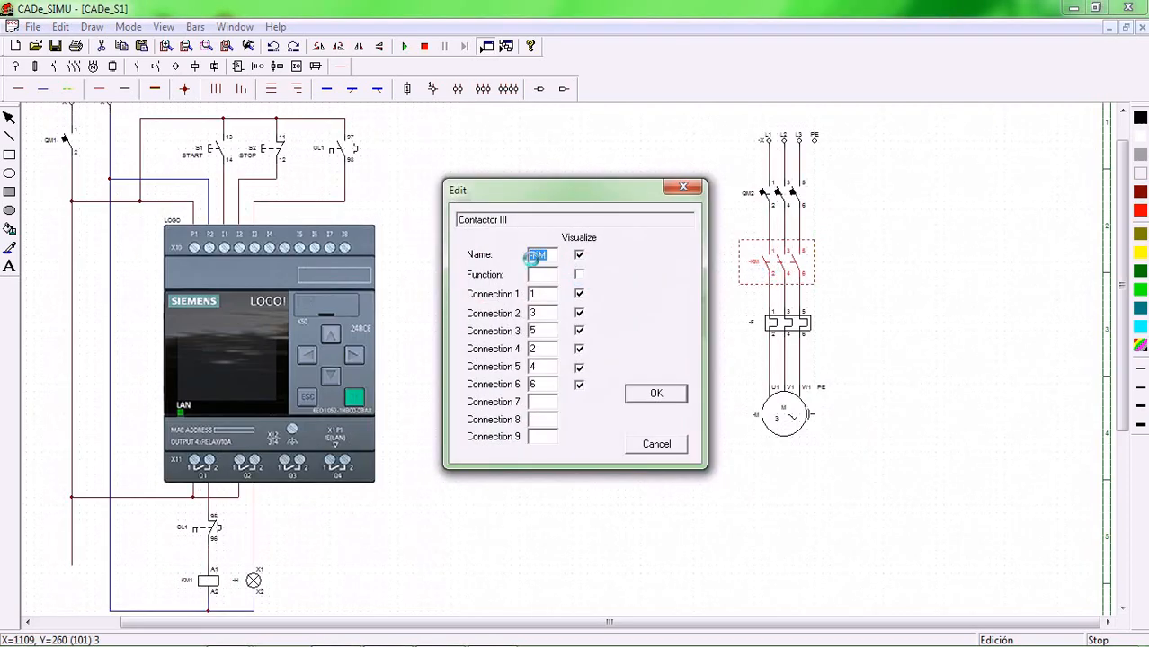
type("KM1")
left_click(665, 394)
double_click(787, 325)
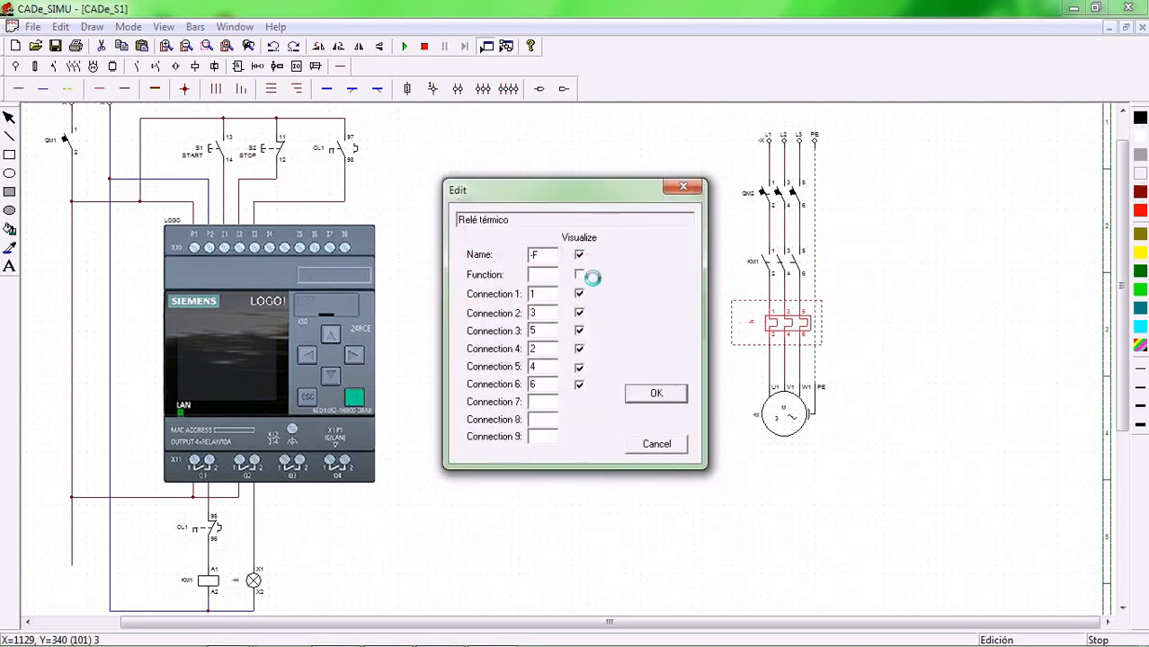
double_click(538, 255)
left_click(630, 395)
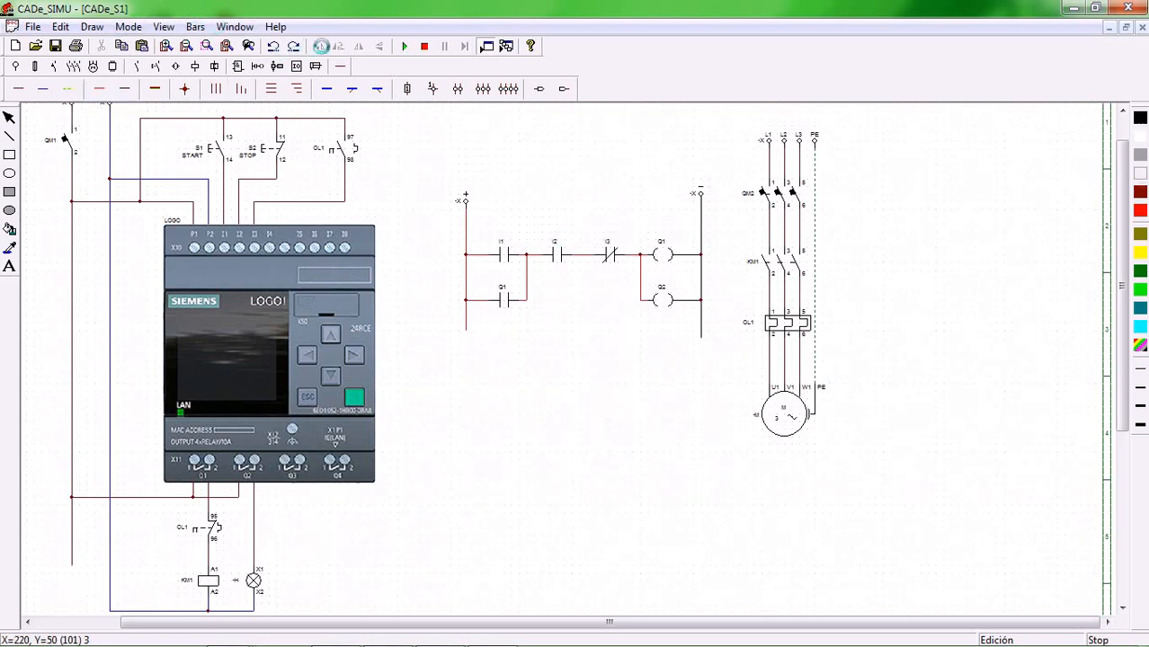
Start the simulation, close breakers QM1 and QM2, and operate S1 START to run the motor.
left_click(403, 46)
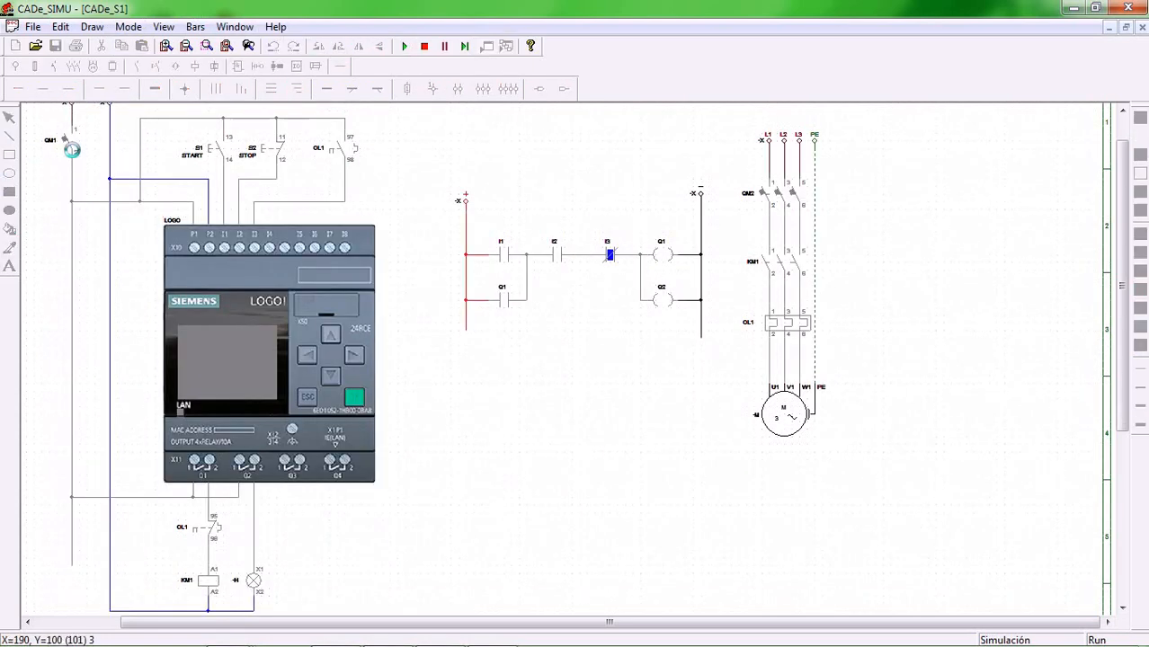
left_click(69, 139)
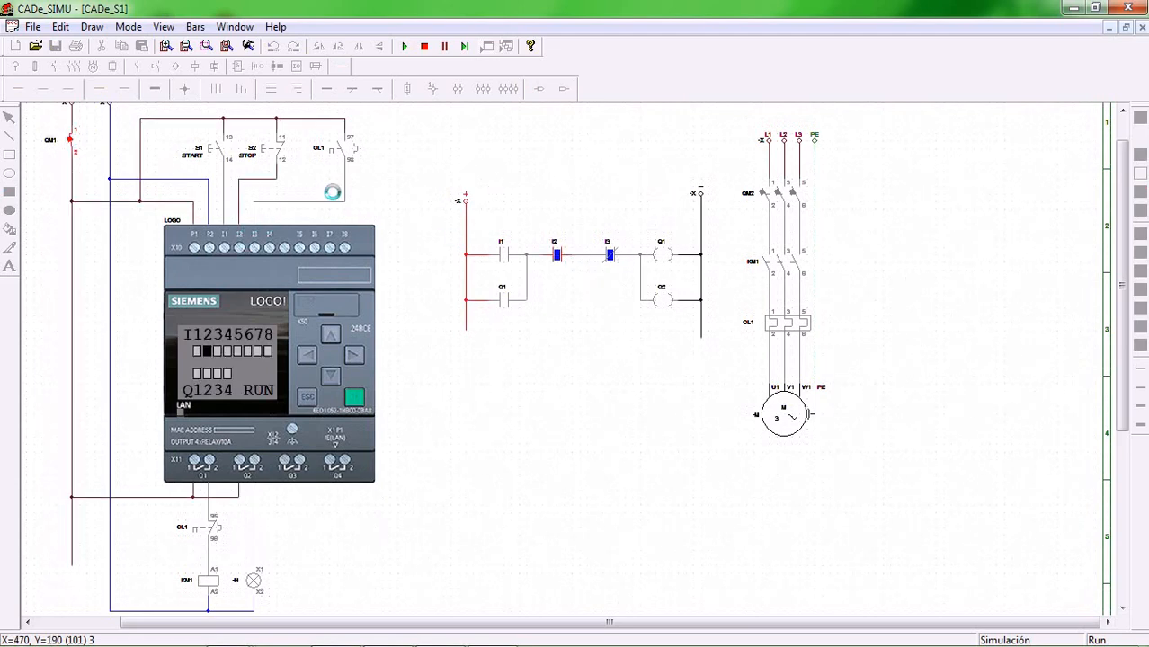
left_click(787, 196)
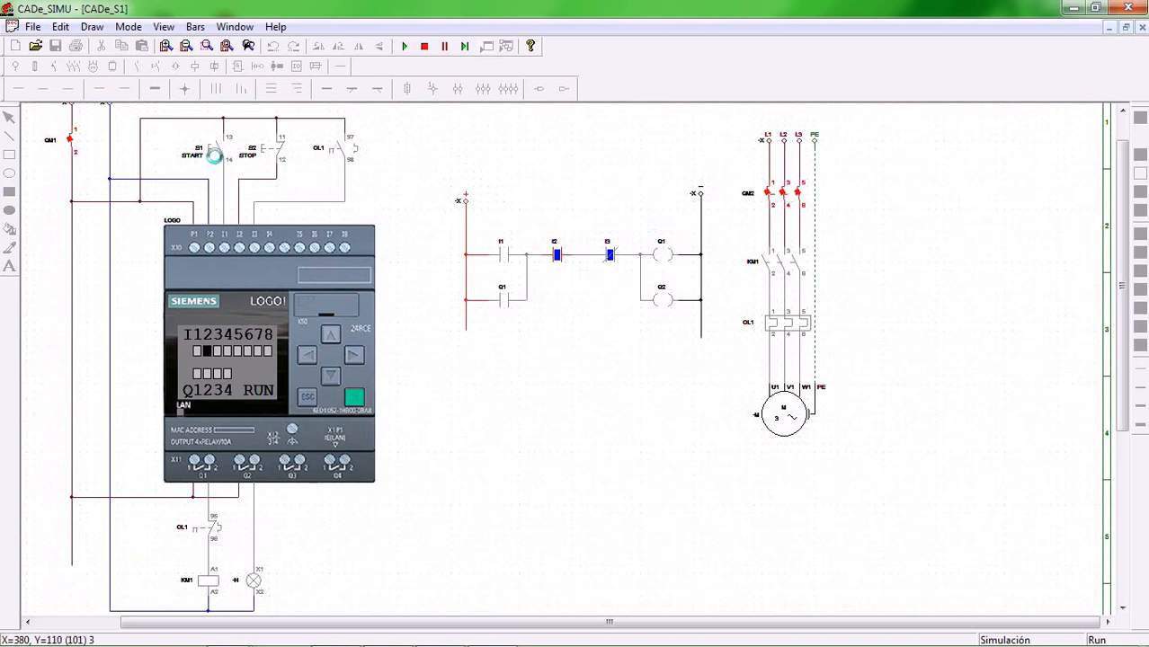
left_click(214, 155)
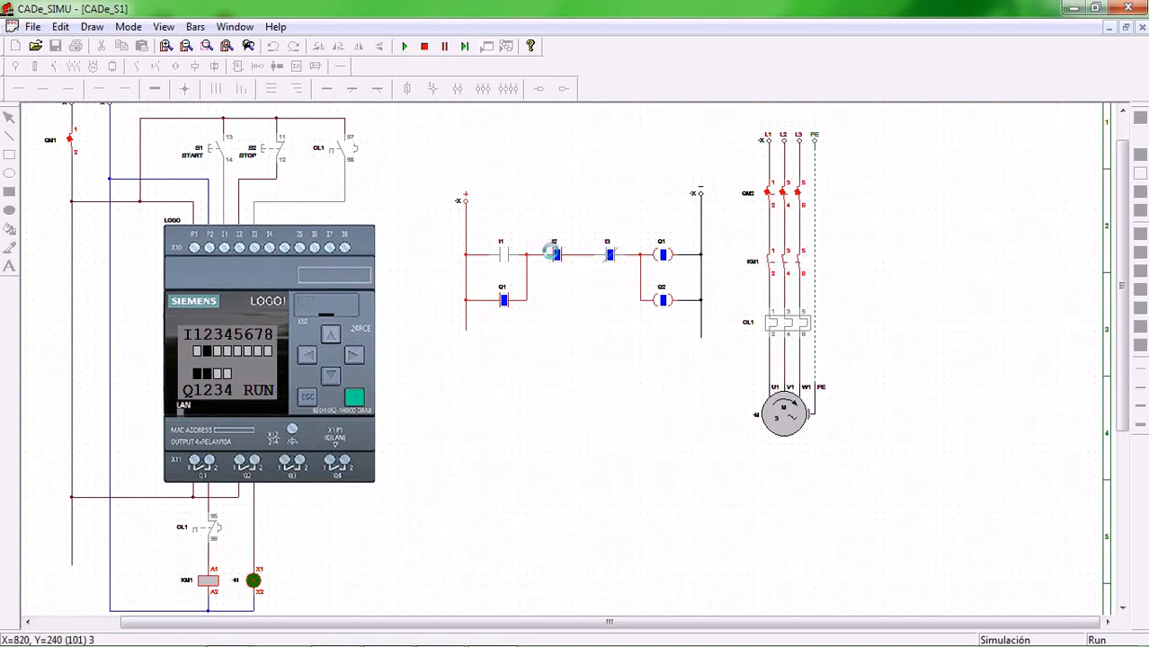
Test the running simulation: operate S2 STOP, restart the motor with S1 START, and trip the overload relay OL1 above the motor.
left_click(267, 152)
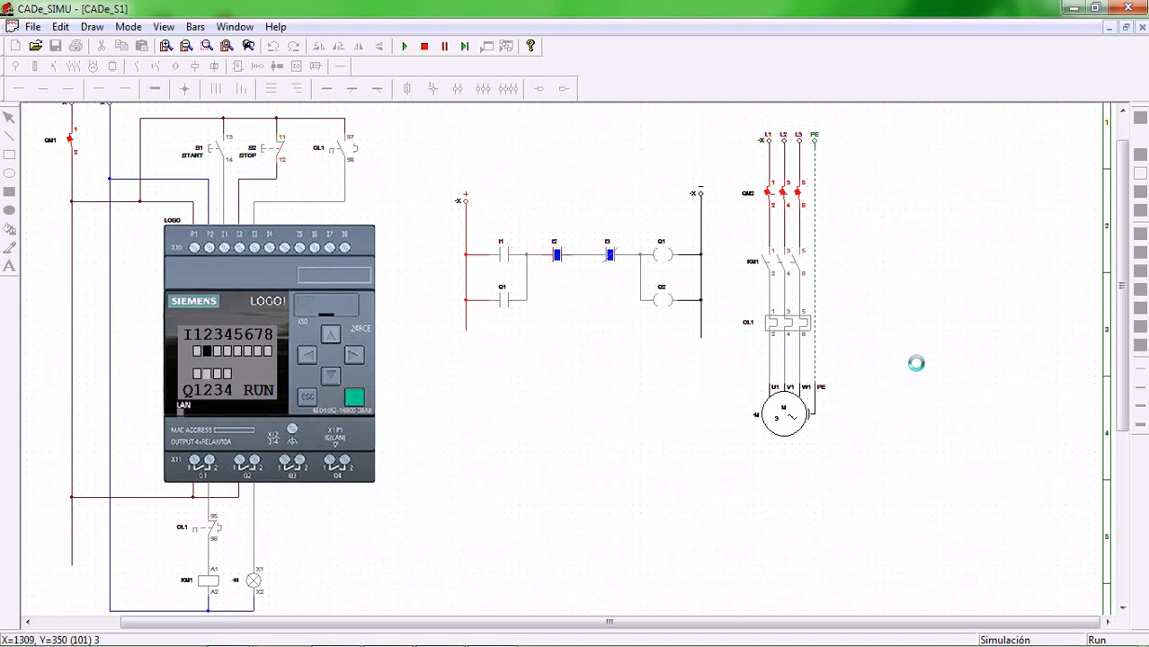
left_click(213, 153)
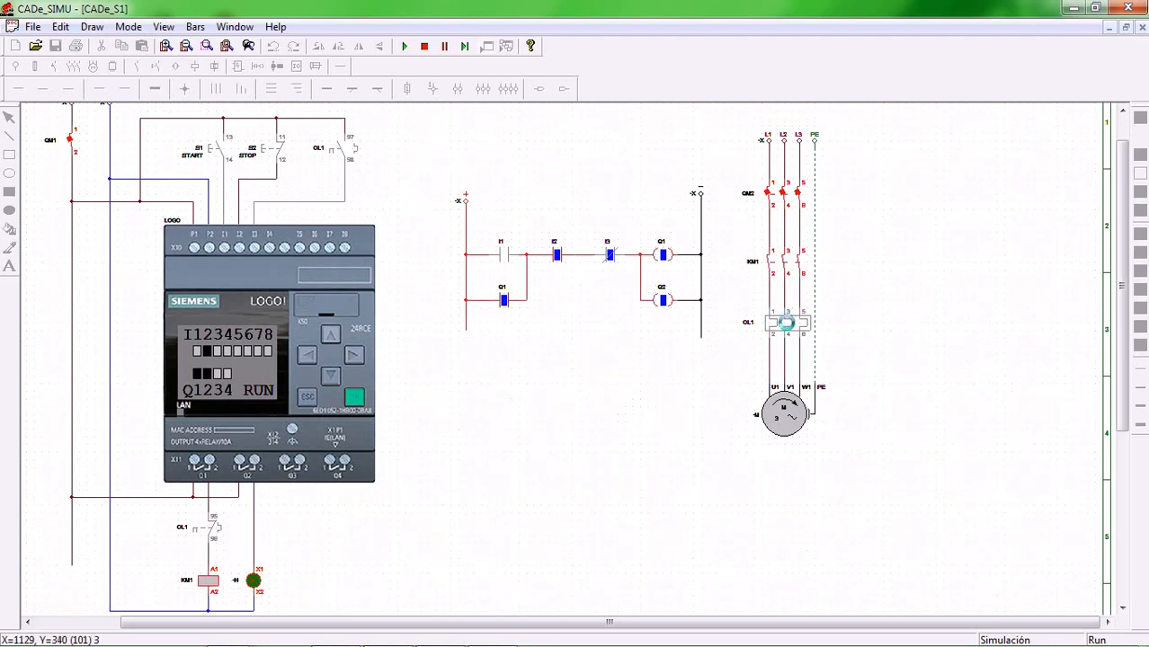
left_click(786, 323)
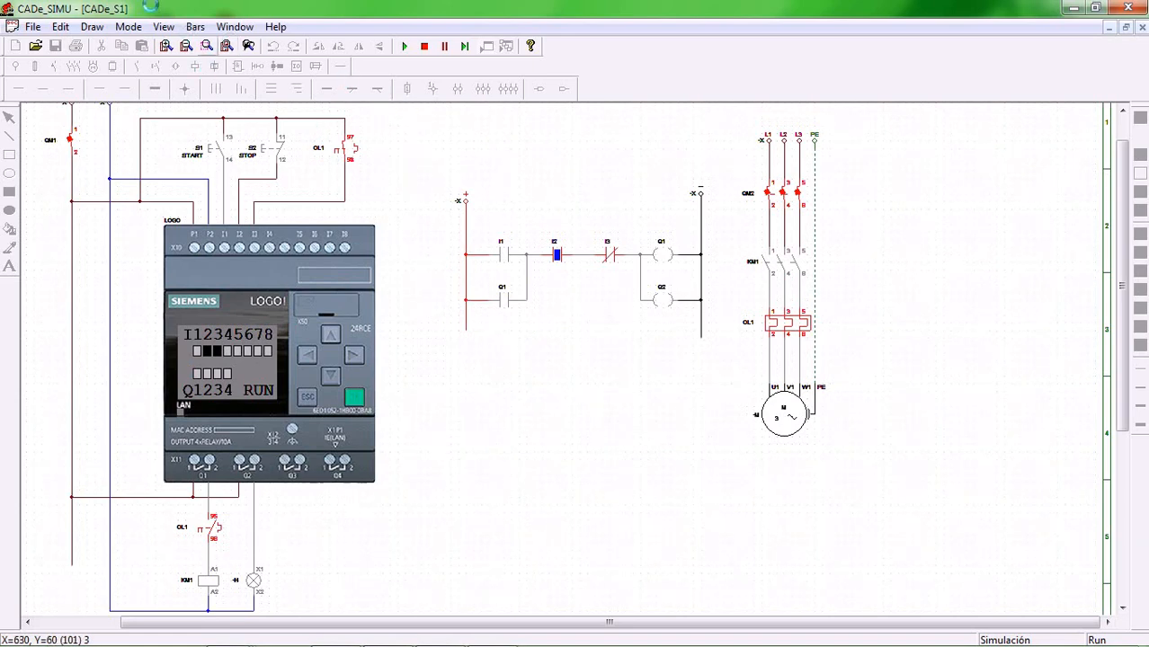
Hide the drawing grid.
left_click(125, 27)
mouse_move(79, 26)
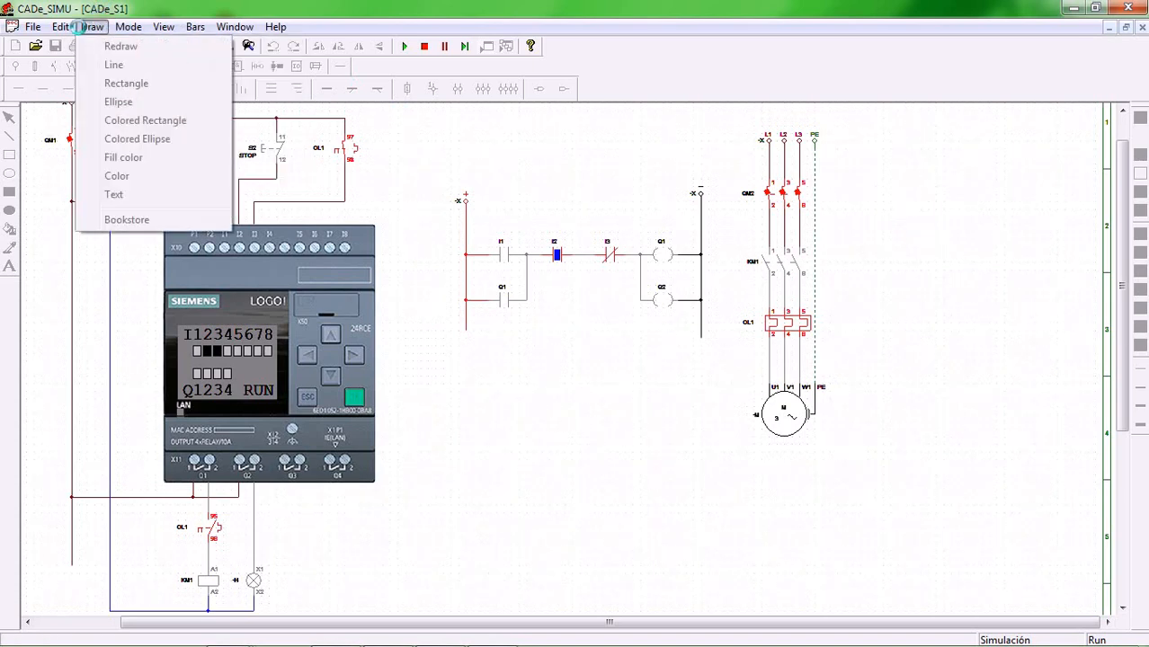
mouse_move(163, 26)
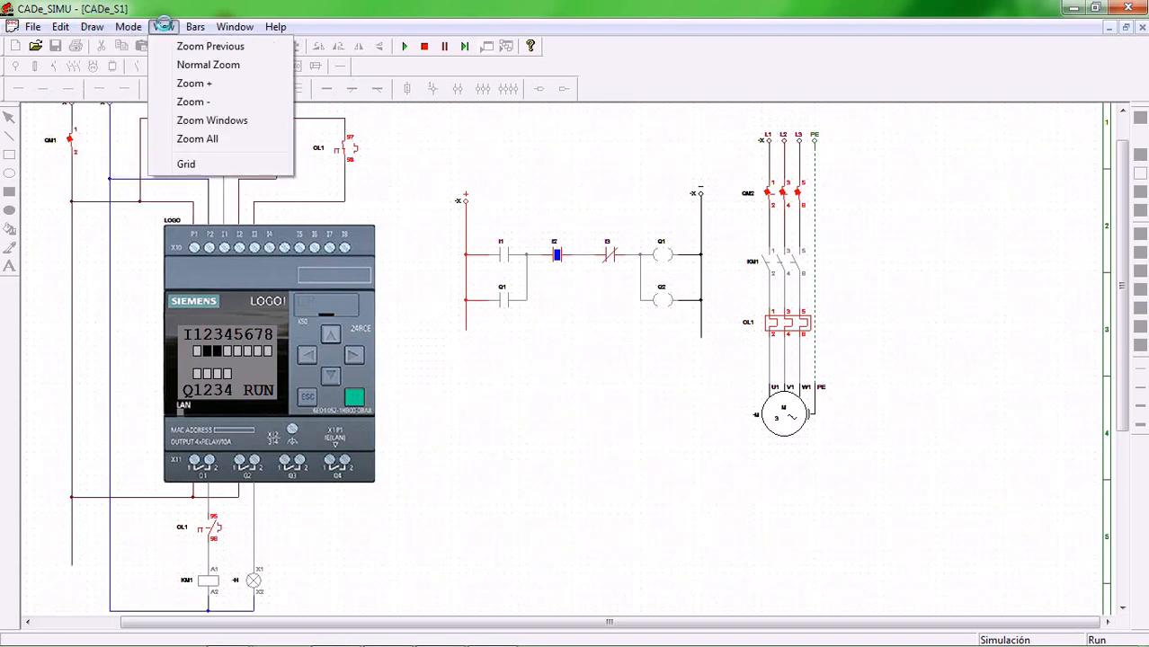
left_click(188, 164)
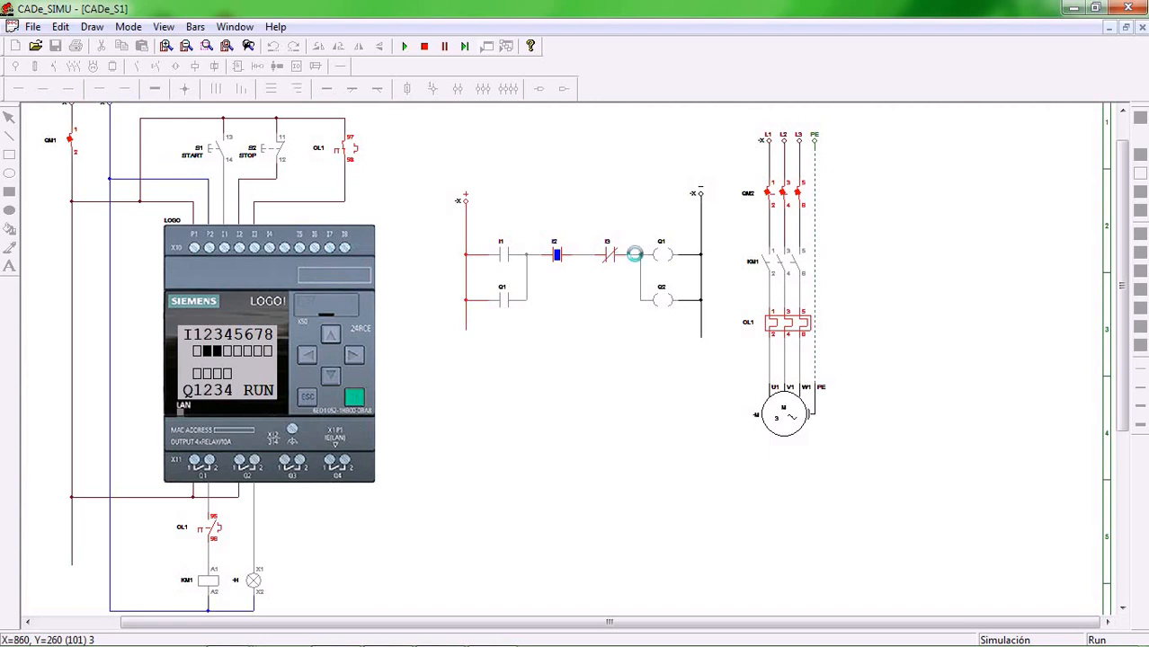
Stop the motor circuit simulation and return to editing mode.
left_click(162, 46)
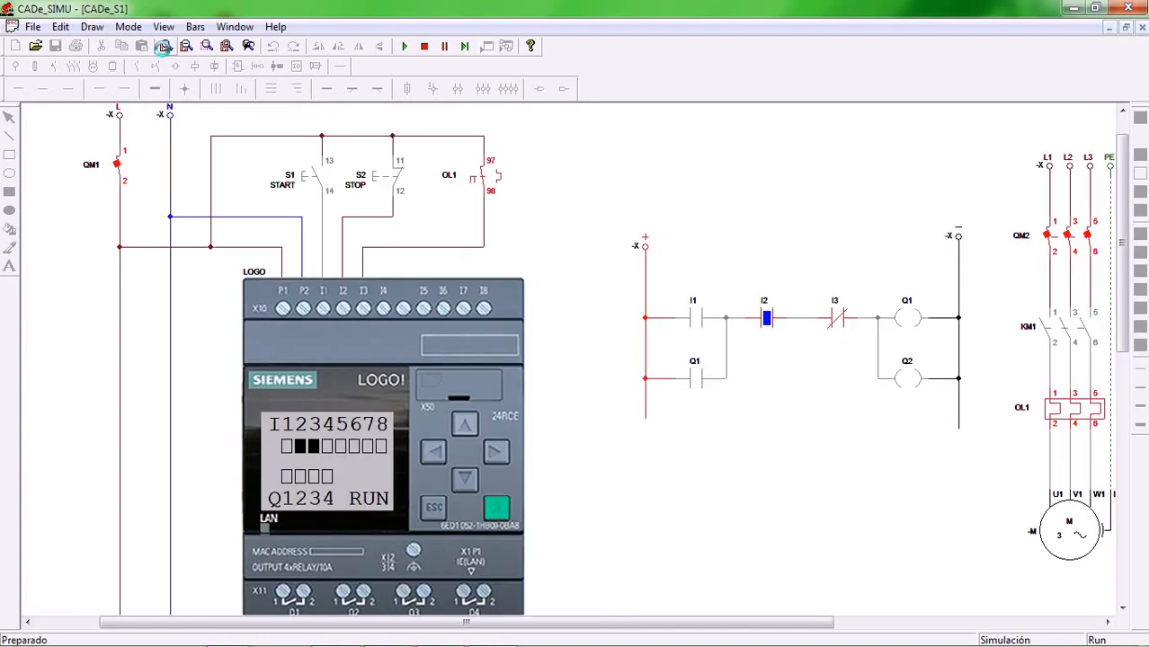
scroll(532, 329, "down", 1)
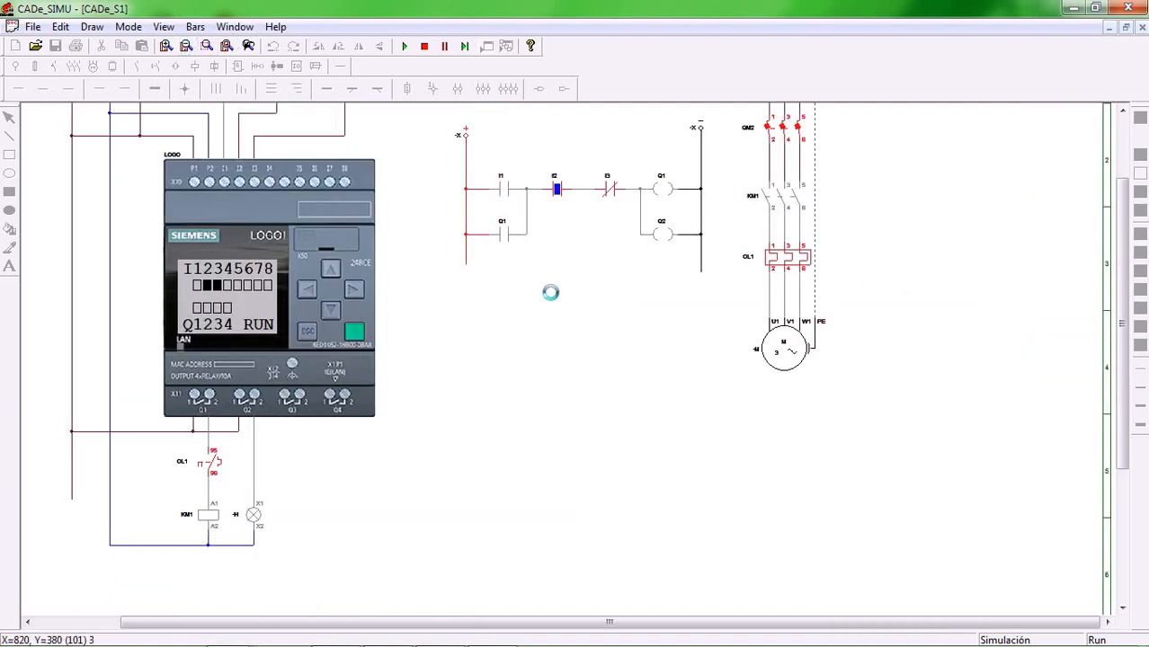
scroll(490, 379, "up", 1)
scroll(492, 382, "up", 1)
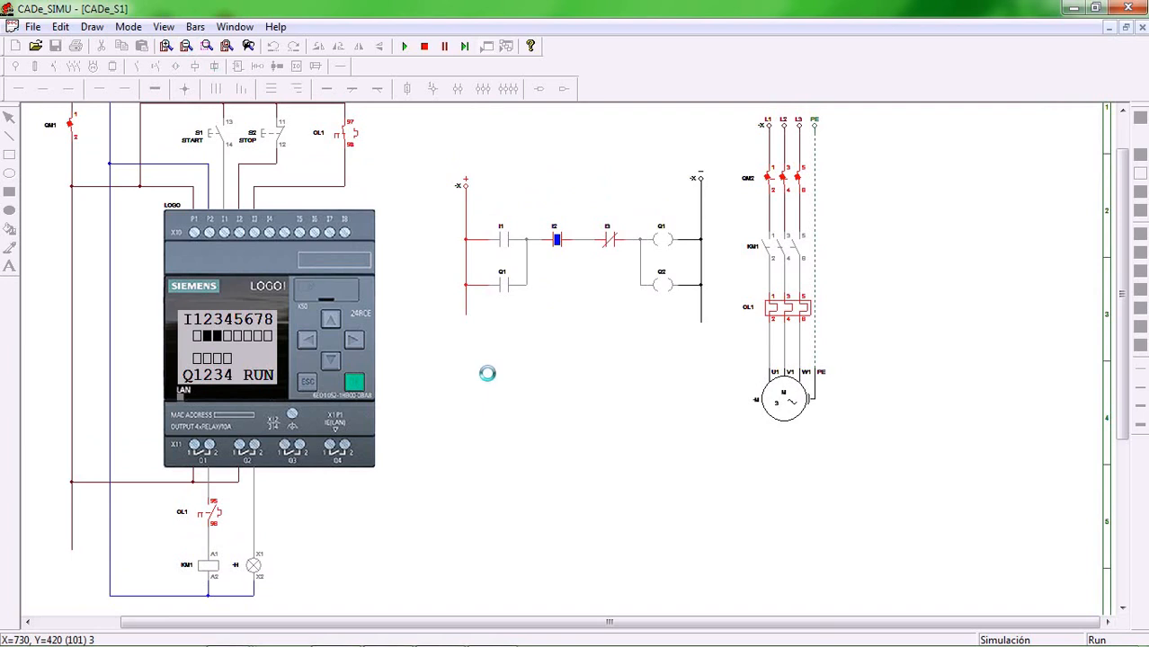
scroll(458, 402, "up", 1)
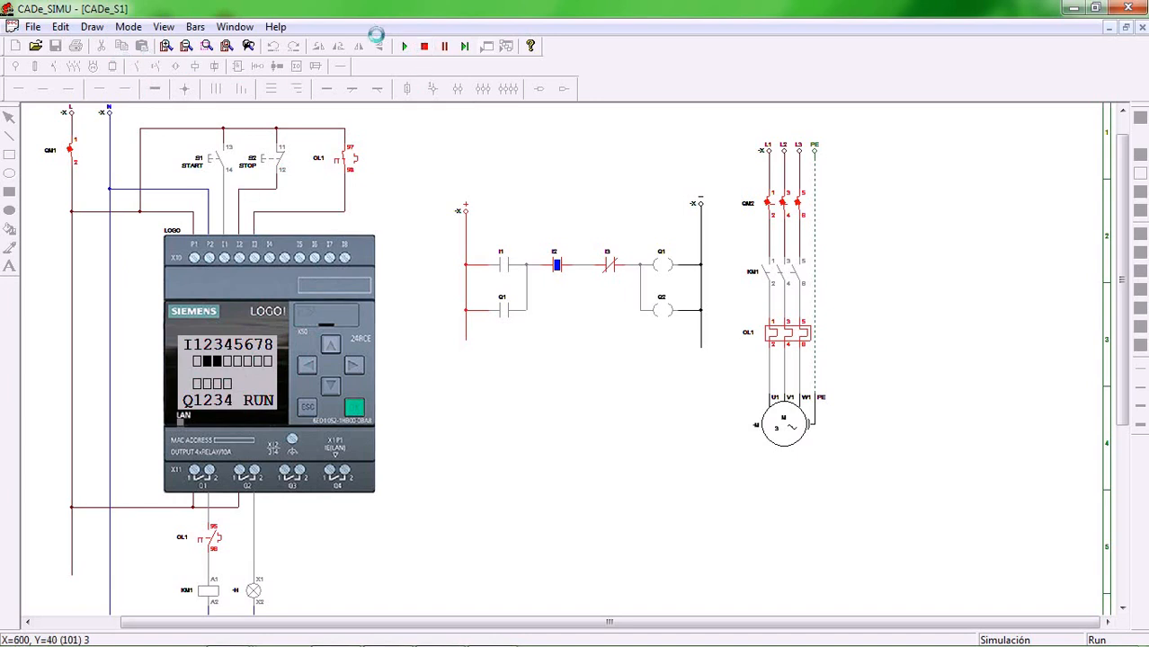
left_click(424, 46)
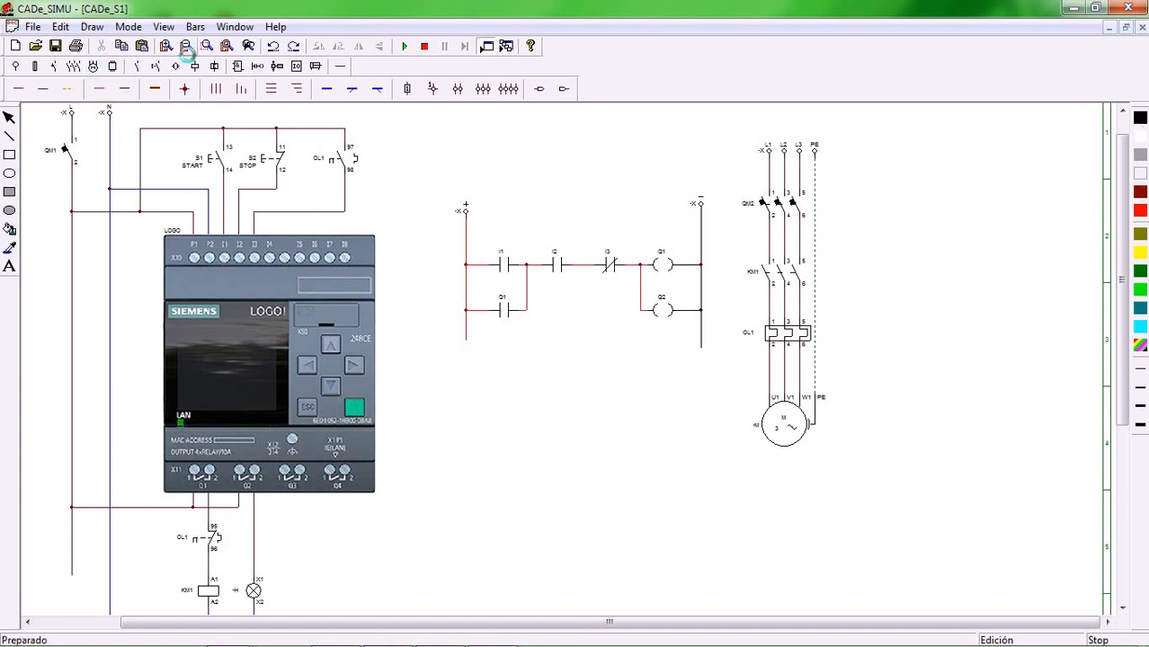
left_click(258, 67)
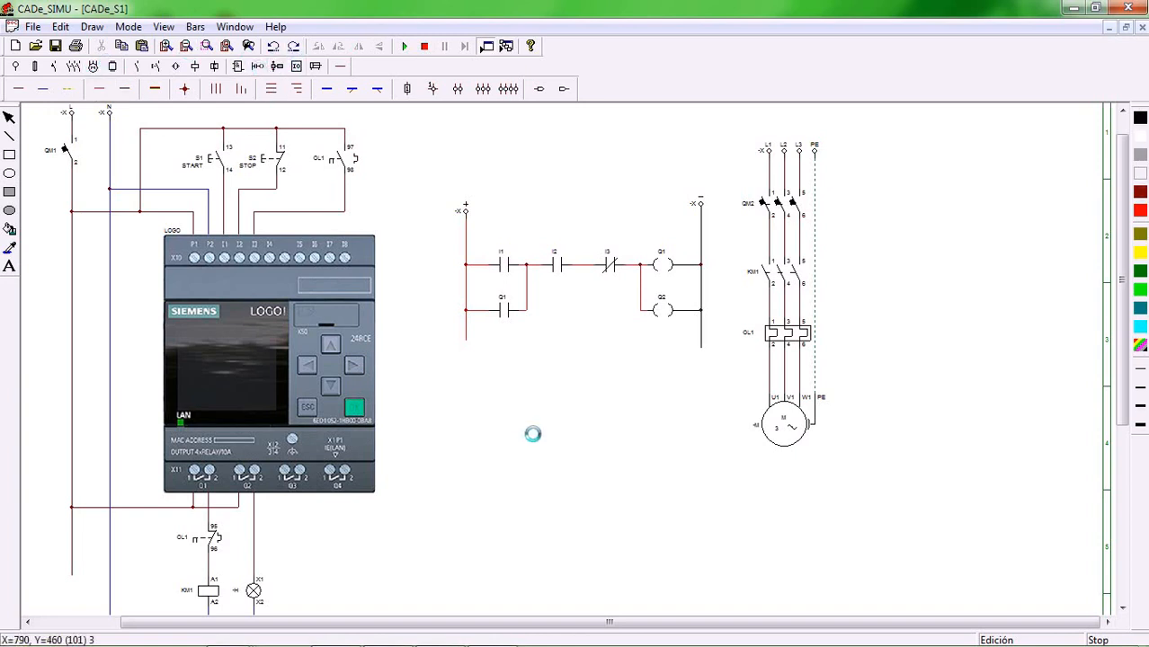